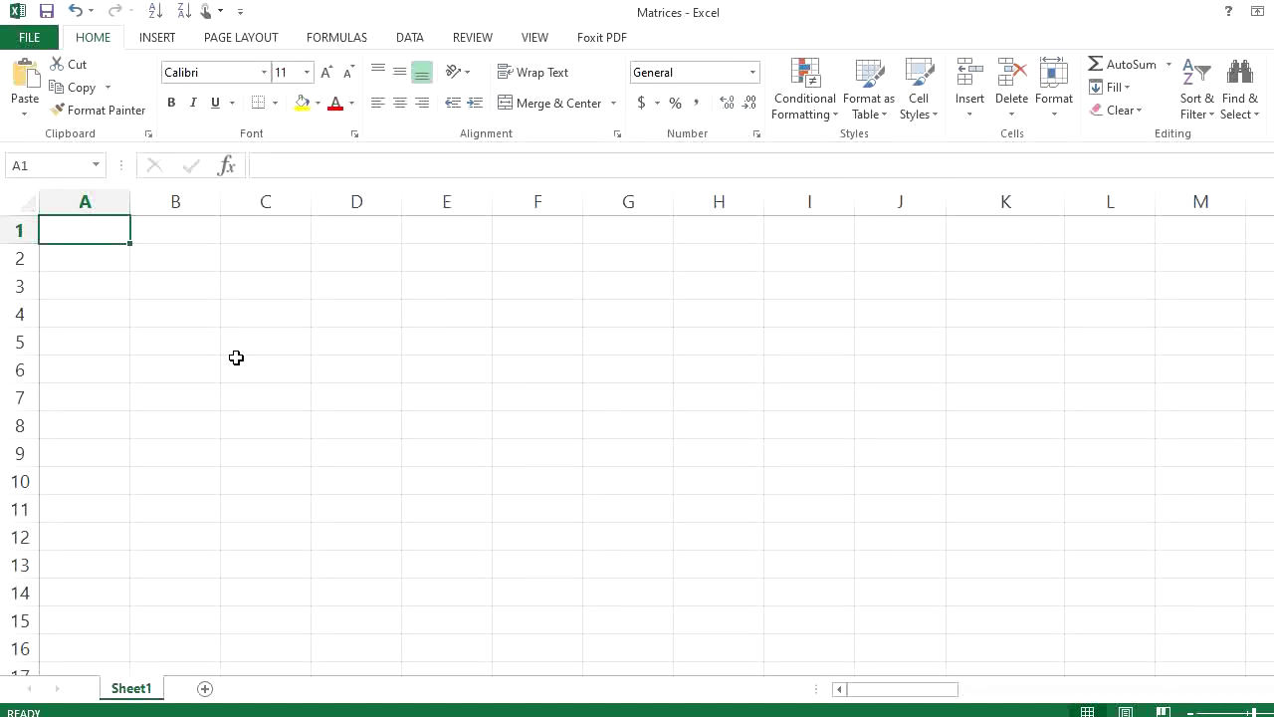
Fill B2:G9 with =RANDBETWEEN(0,10) to make an 8-by-6 matrix of random integers 0–10.
{"action": "left_click", "coordinate": [182, 259]}
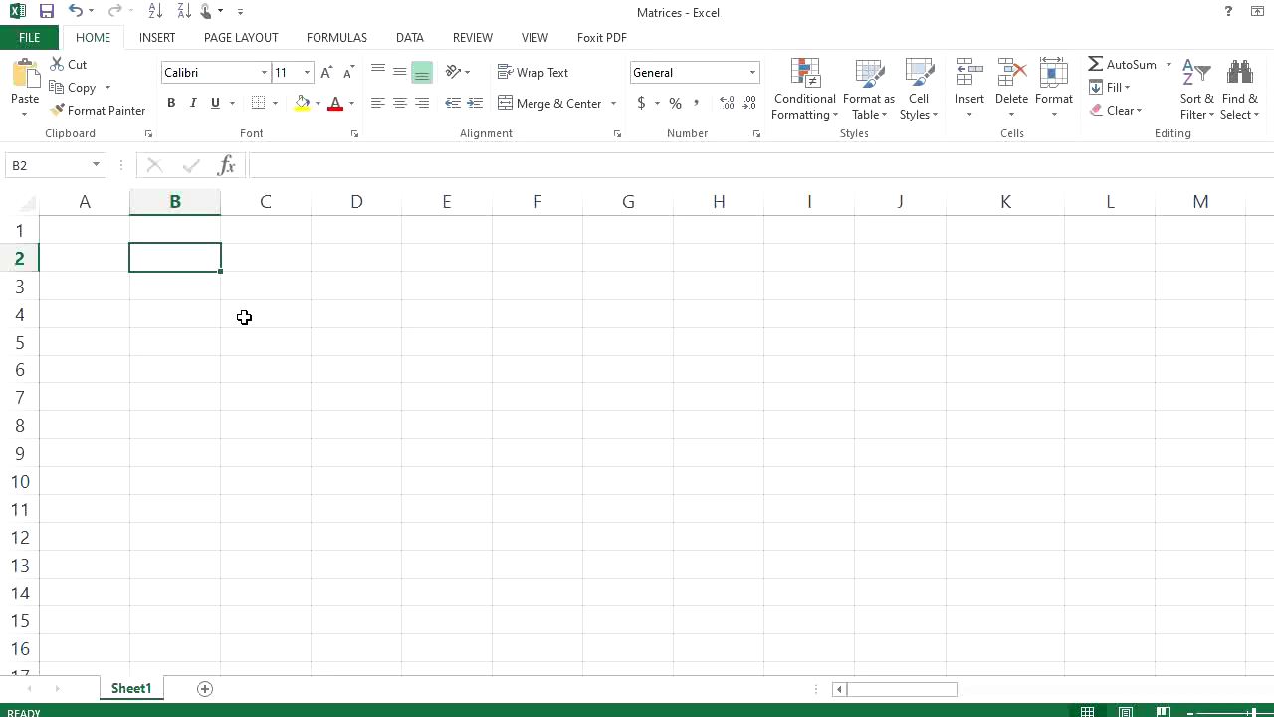
{"action": "type", "text": "="}
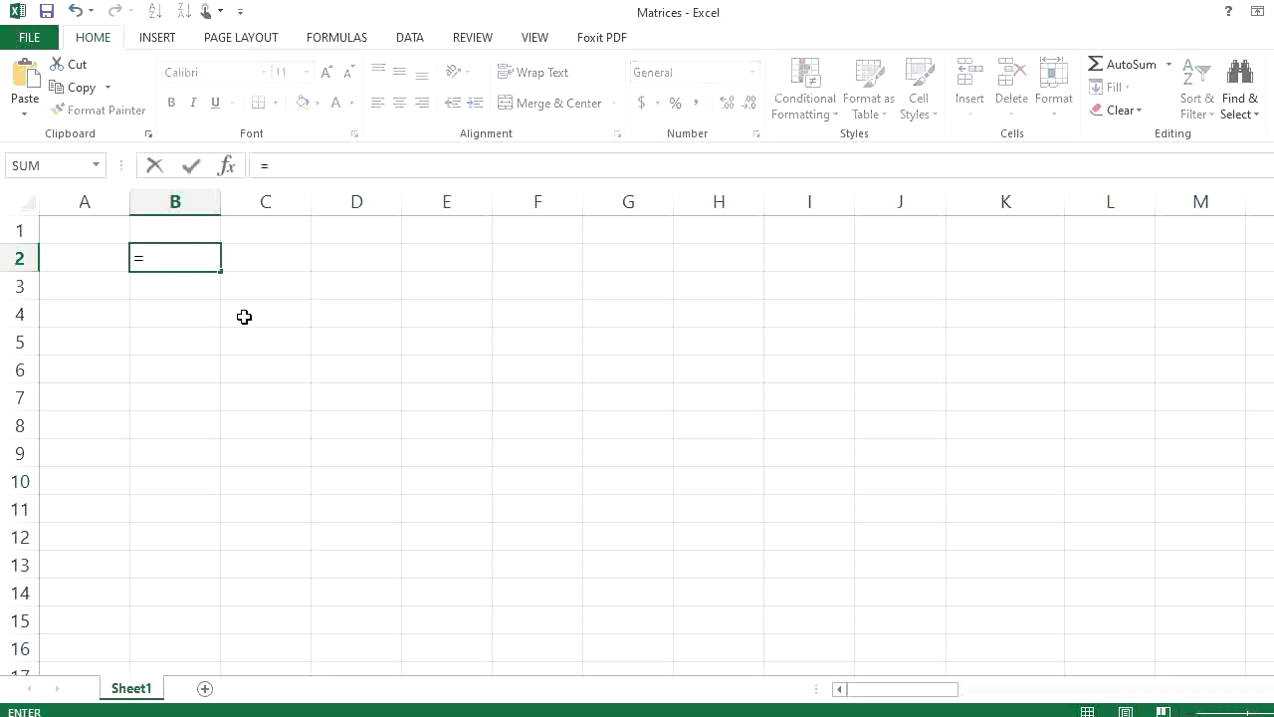
{"action": "type", "text": "ra"}
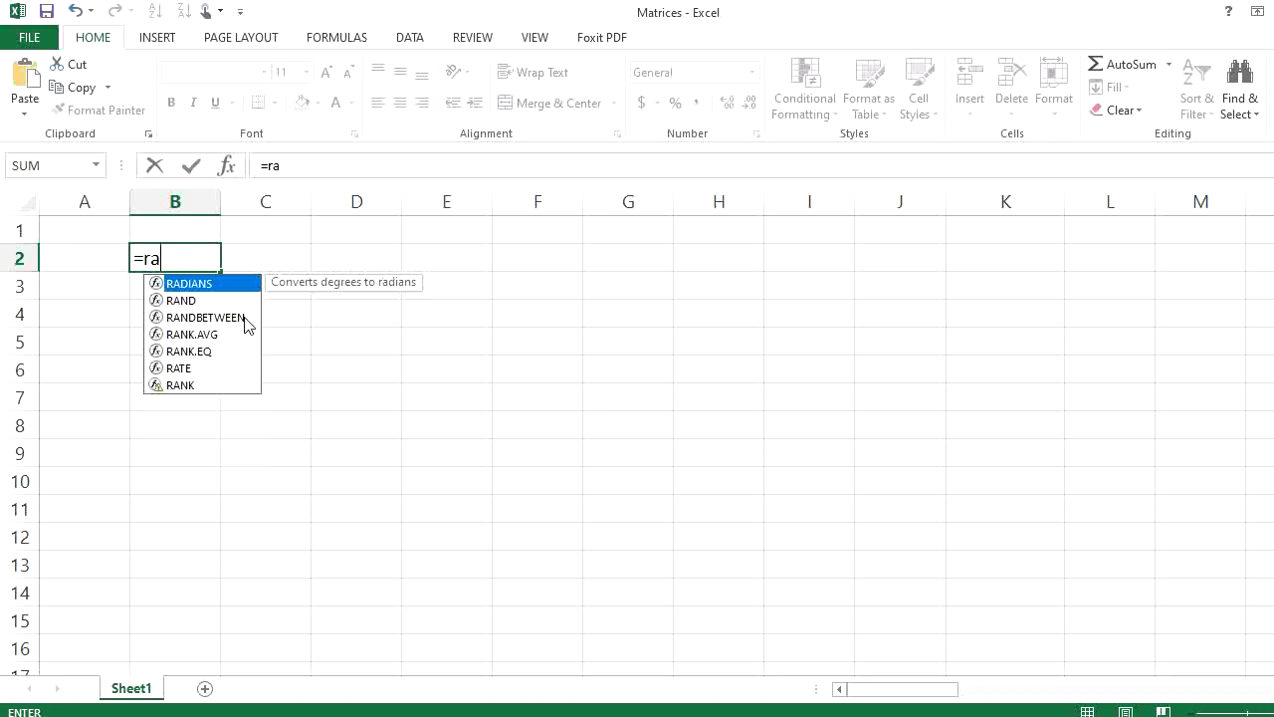
{"action": "type", "text": "nd"}
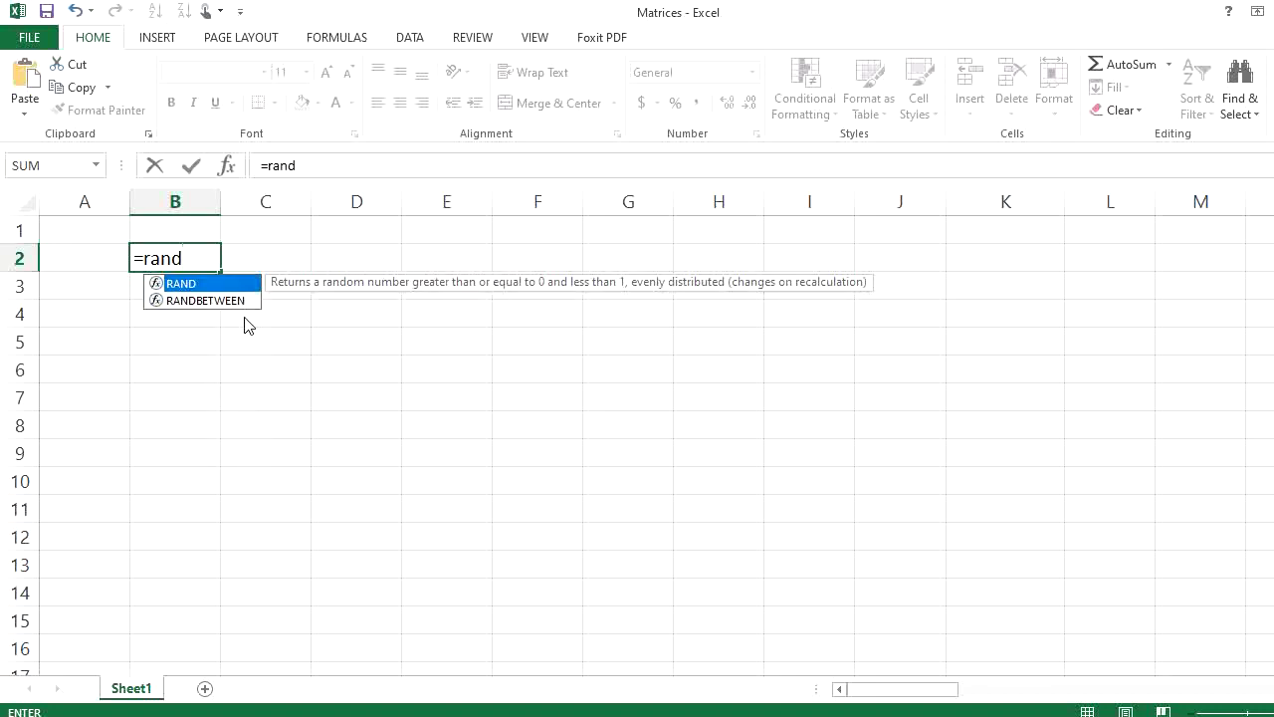
{"action": "type", "text": "be"}
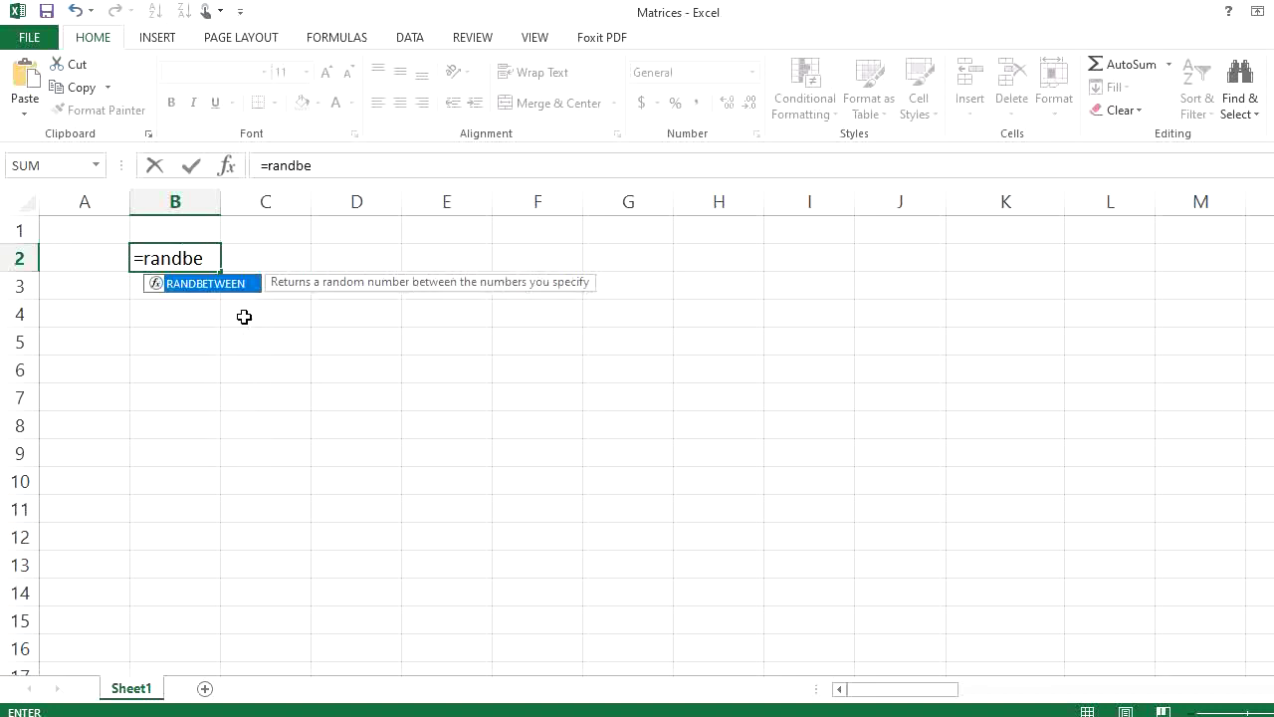
{"action": "type", "text": "twe"}
{"action": "type", "text": "en"}
{"action": "type", "text": "("}
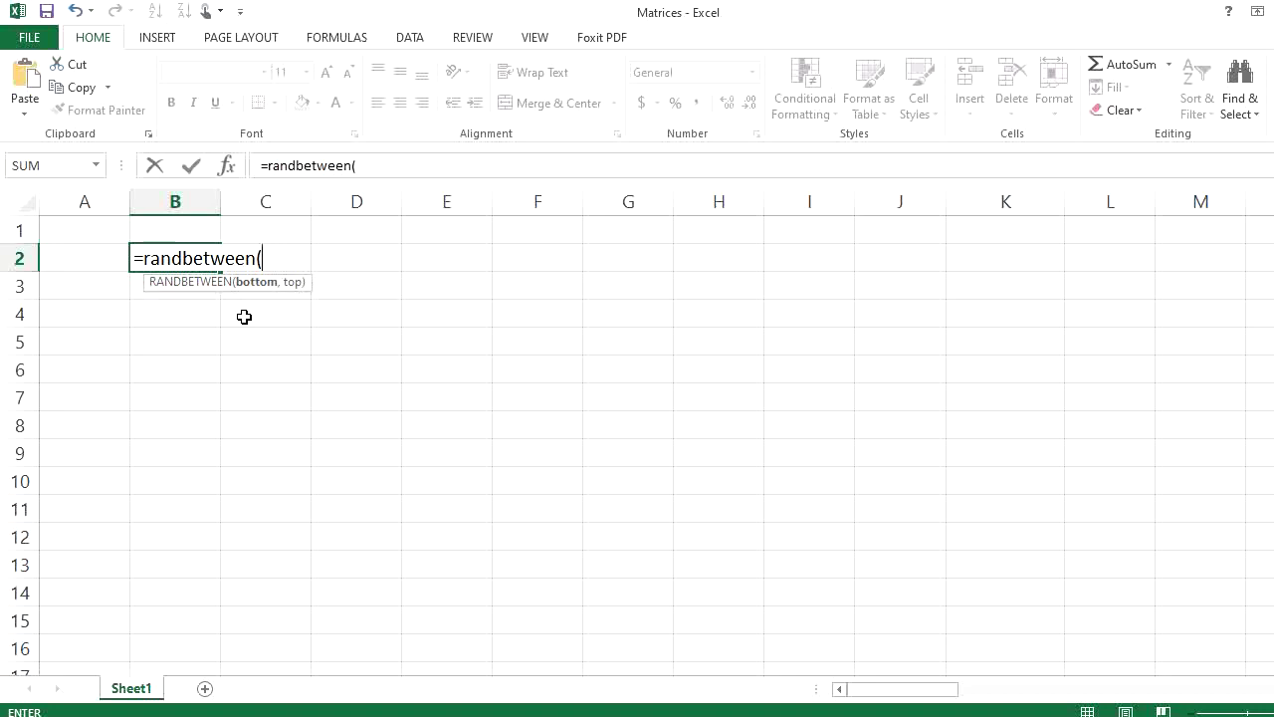
{"action": "type", "text": "0,10"}
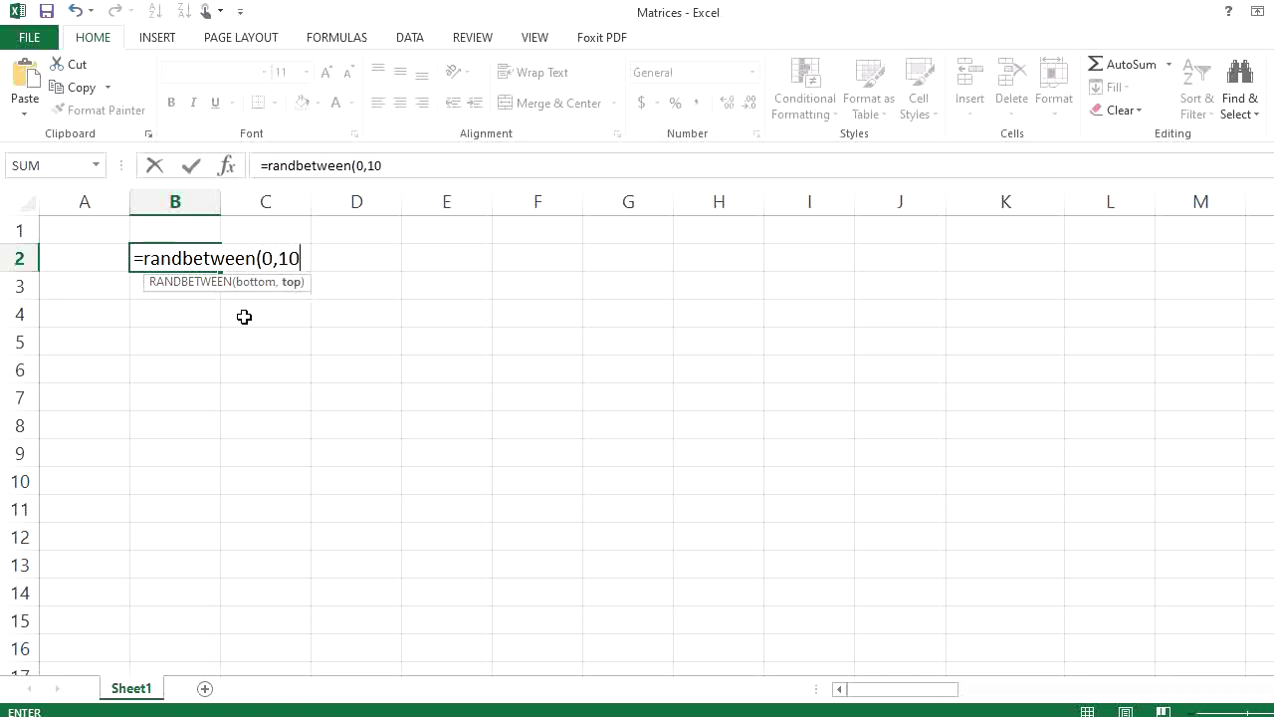
{"action": "type", "text": ")"}
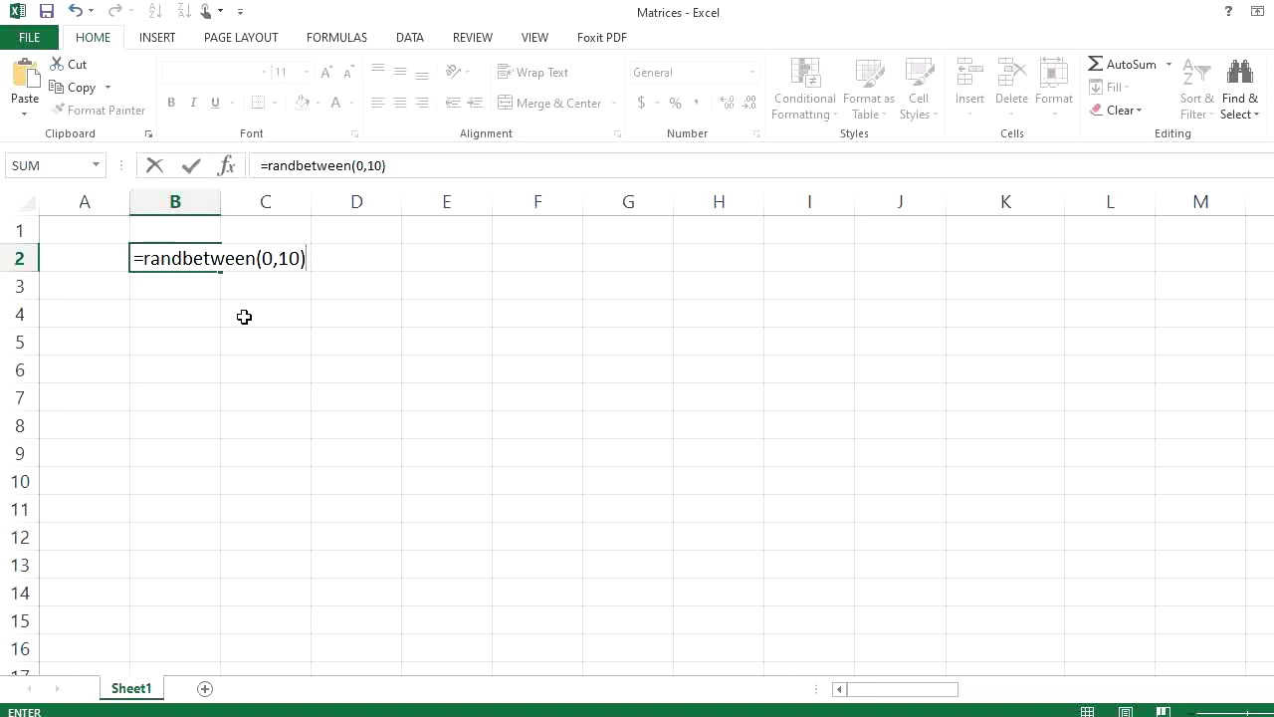
{"action": "key", "text": "Return"}
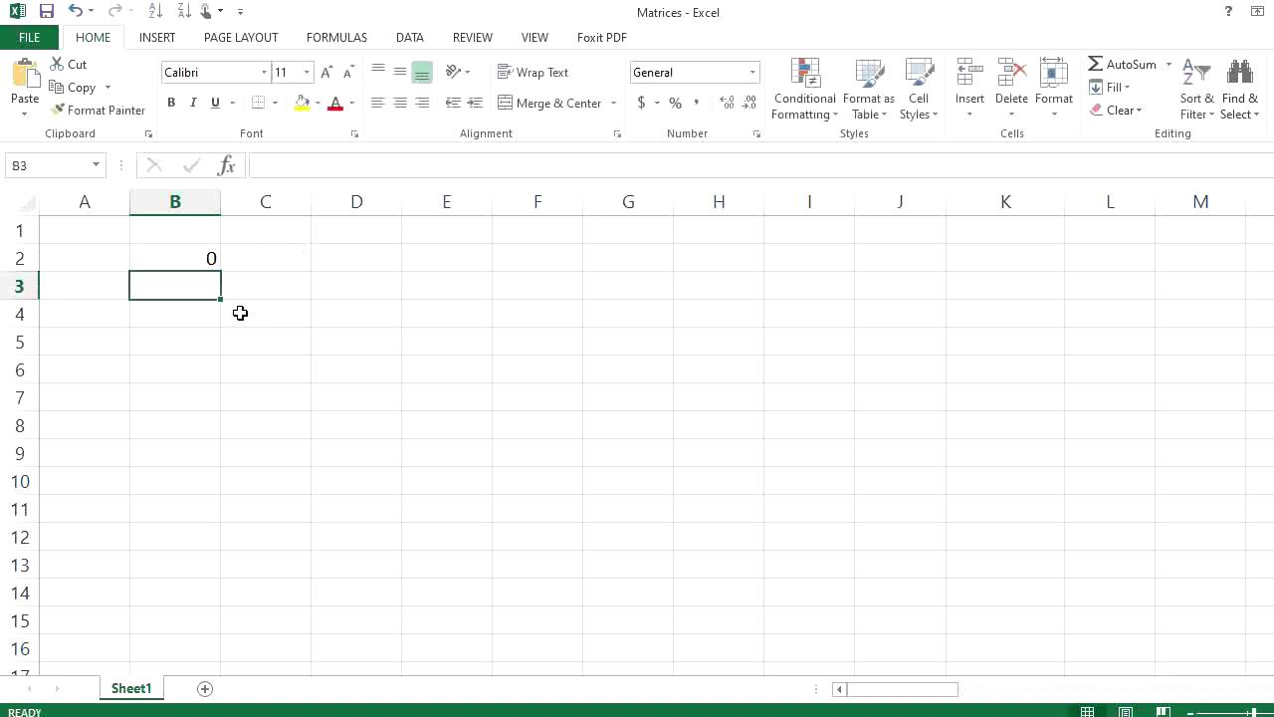
{"action": "left_click", "coordinate": [198, 252]}
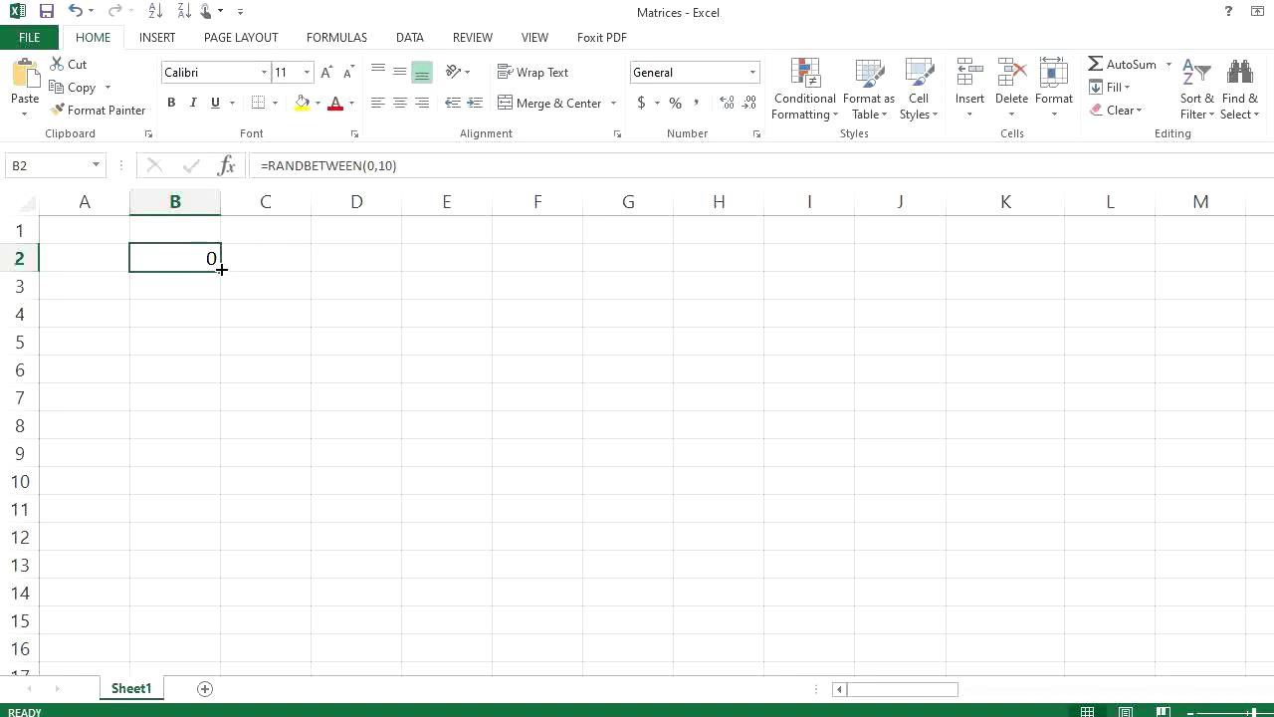
{"action": "left_click_drag", "start_coordinate": [221, 269], "coordinate": [221, 456]}
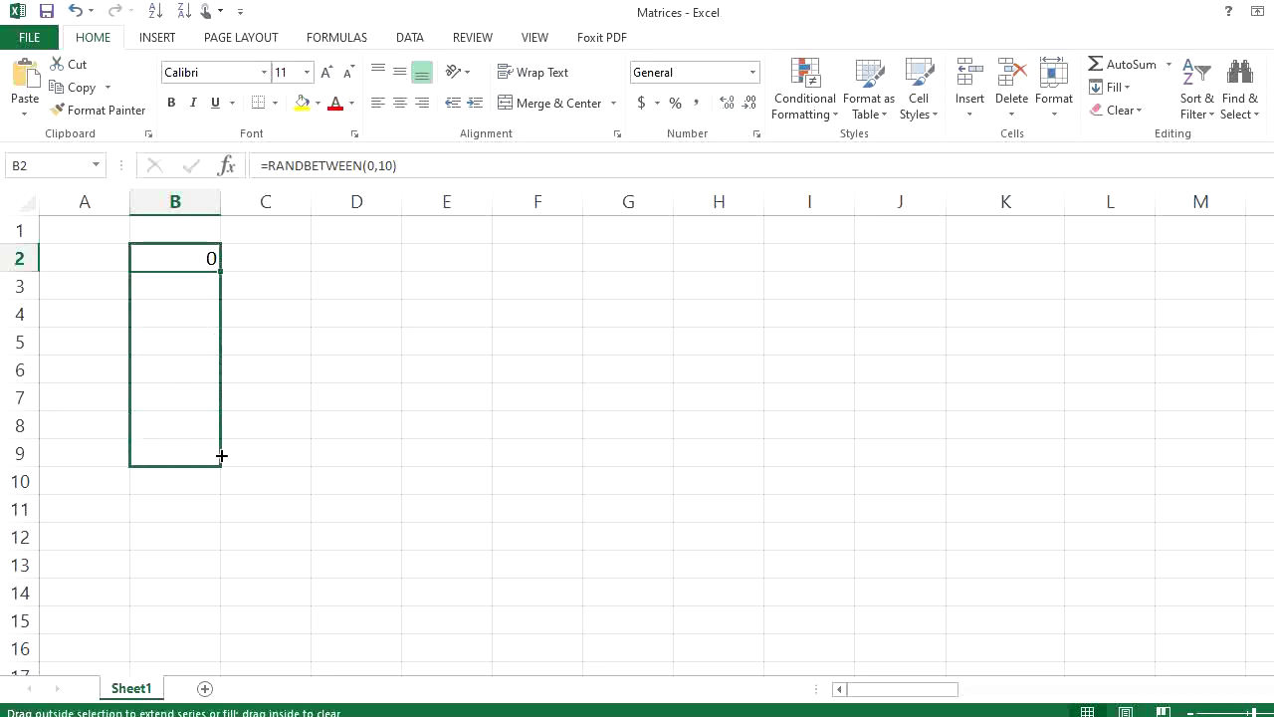
{"action": "left_click_drag", "start_coordinate": [221, 456], "coordinate": [660, 484]}
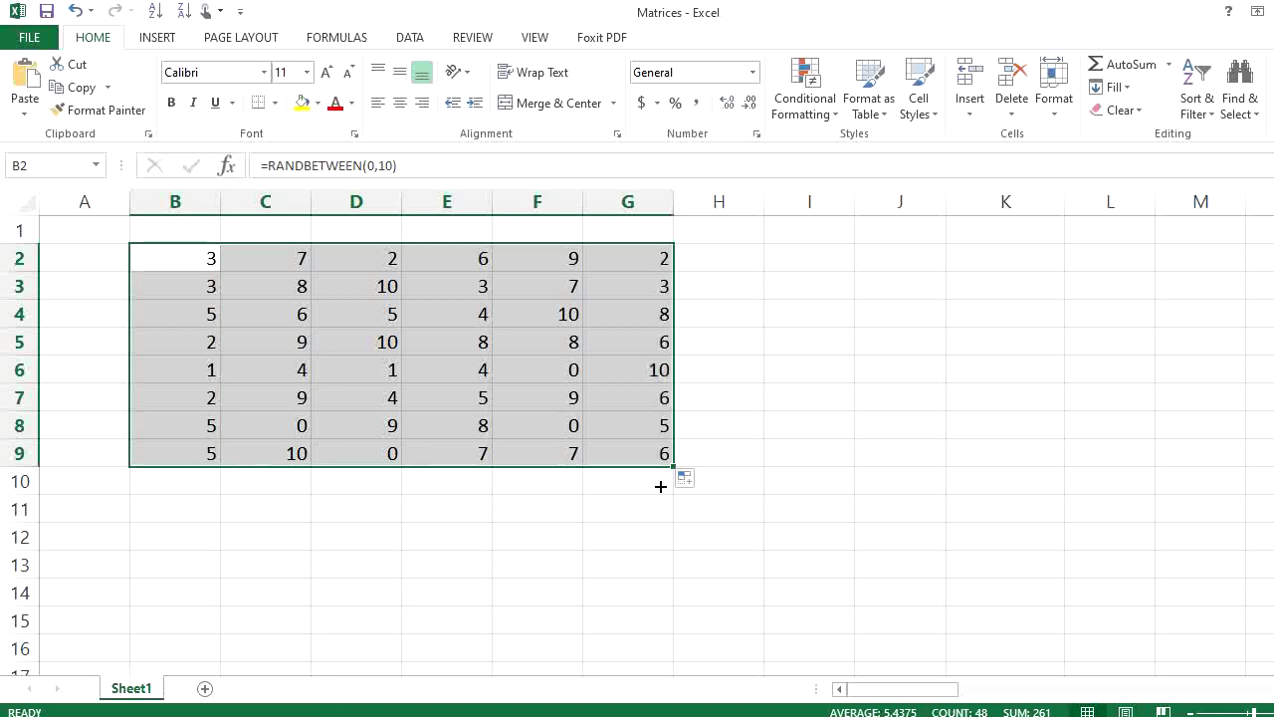
Add the note 'Randbetween(start, end)' in I2 and the label 'Command:' in I1.
{"action": "left_click", "coordinate": [839, 257]}
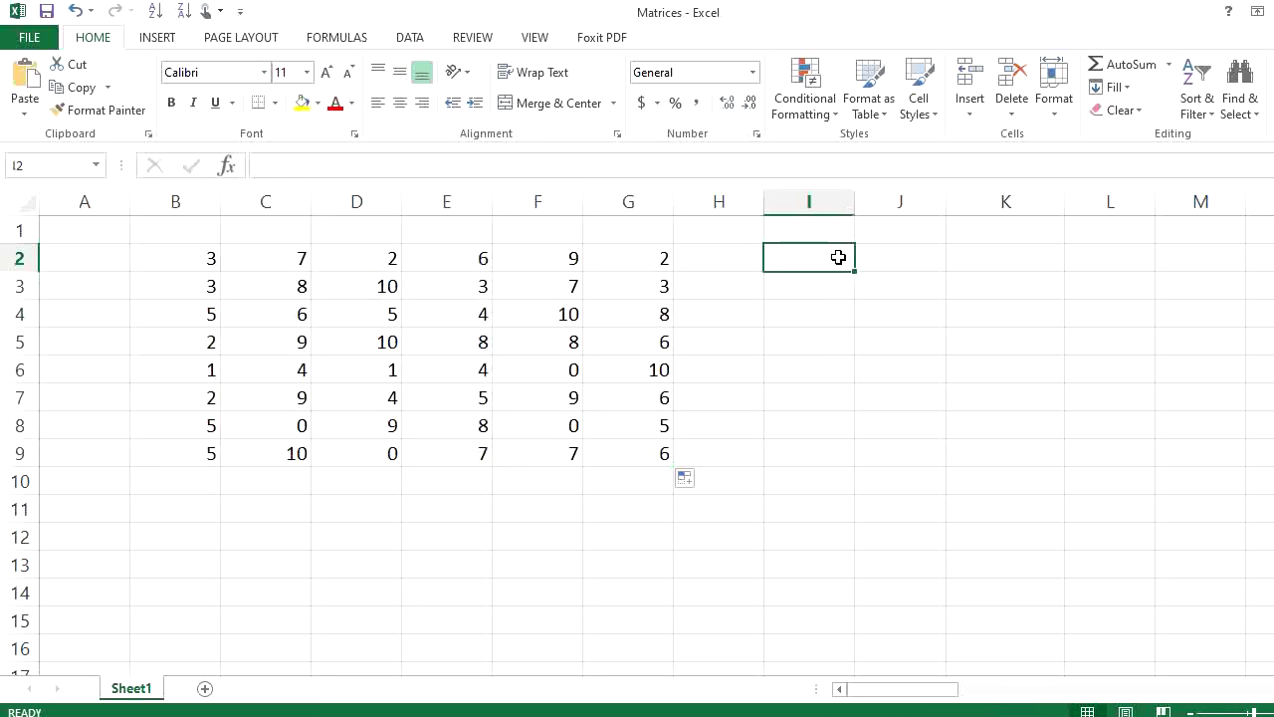
{"action": "type", "text": "R"}
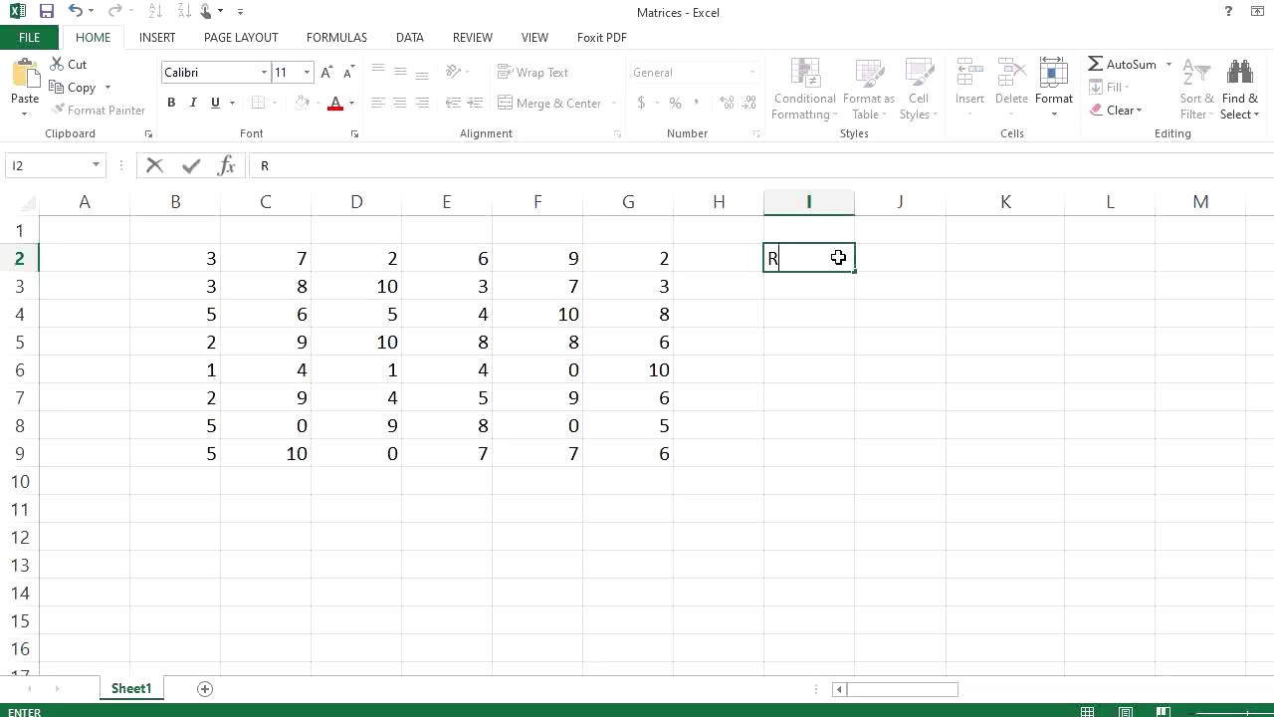
{"action": "type", "text": "and"}
{"action": "type", "text": "betw"}
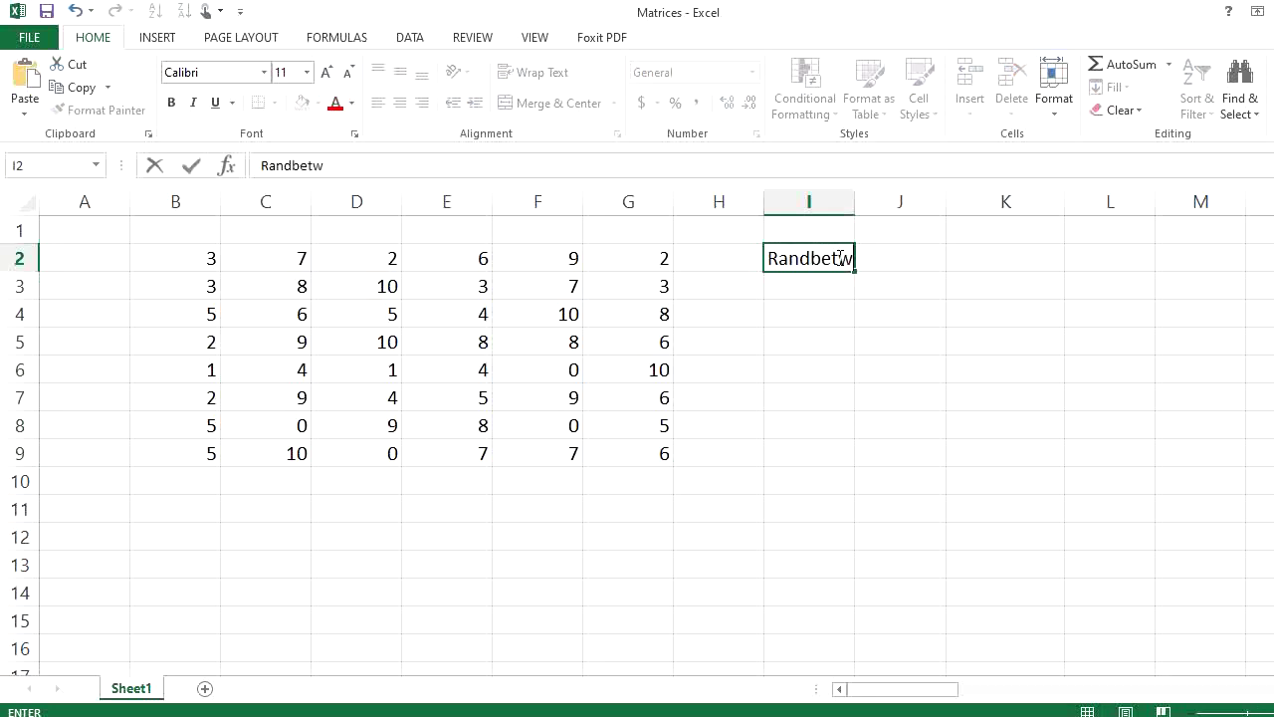
{"action": "type", "text": "een"}
{"action": "type", "text": "(s"}
{"action": "type", "text": "tart,"}
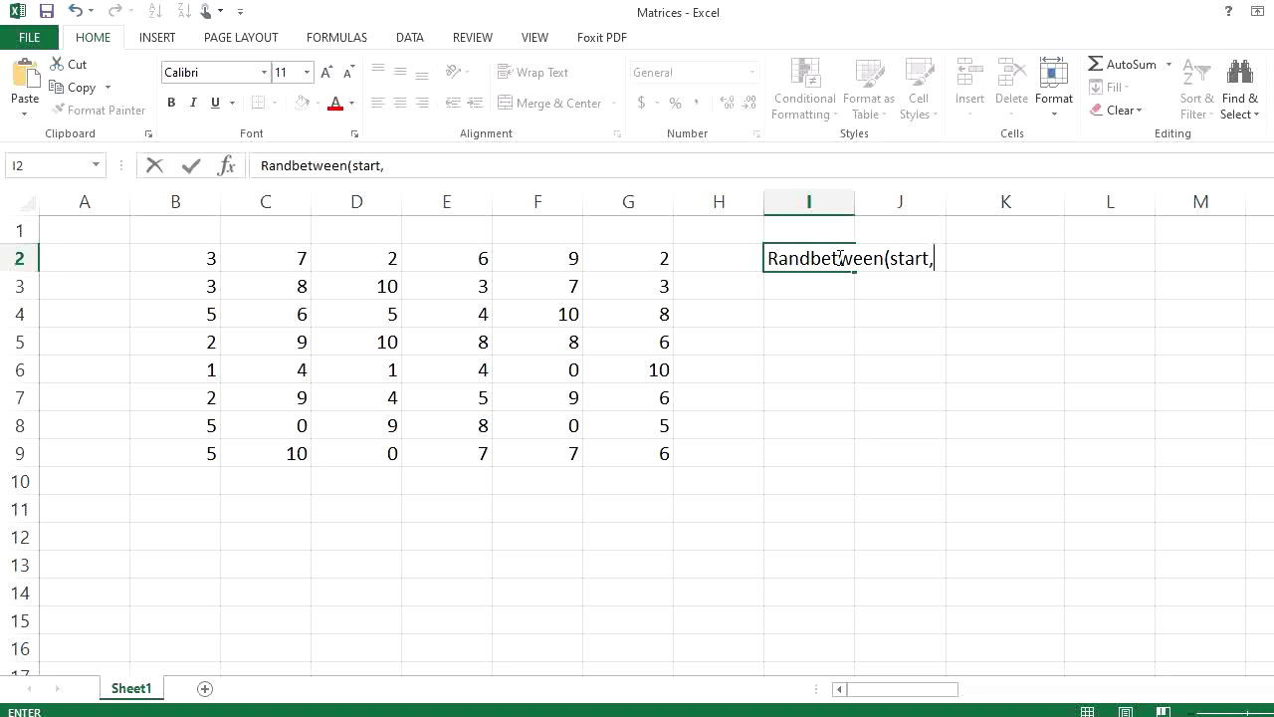
{"action": "type", "text": " end"}
{"action": "type", "text": ")"}
{"action": "key", "text": "Return"}
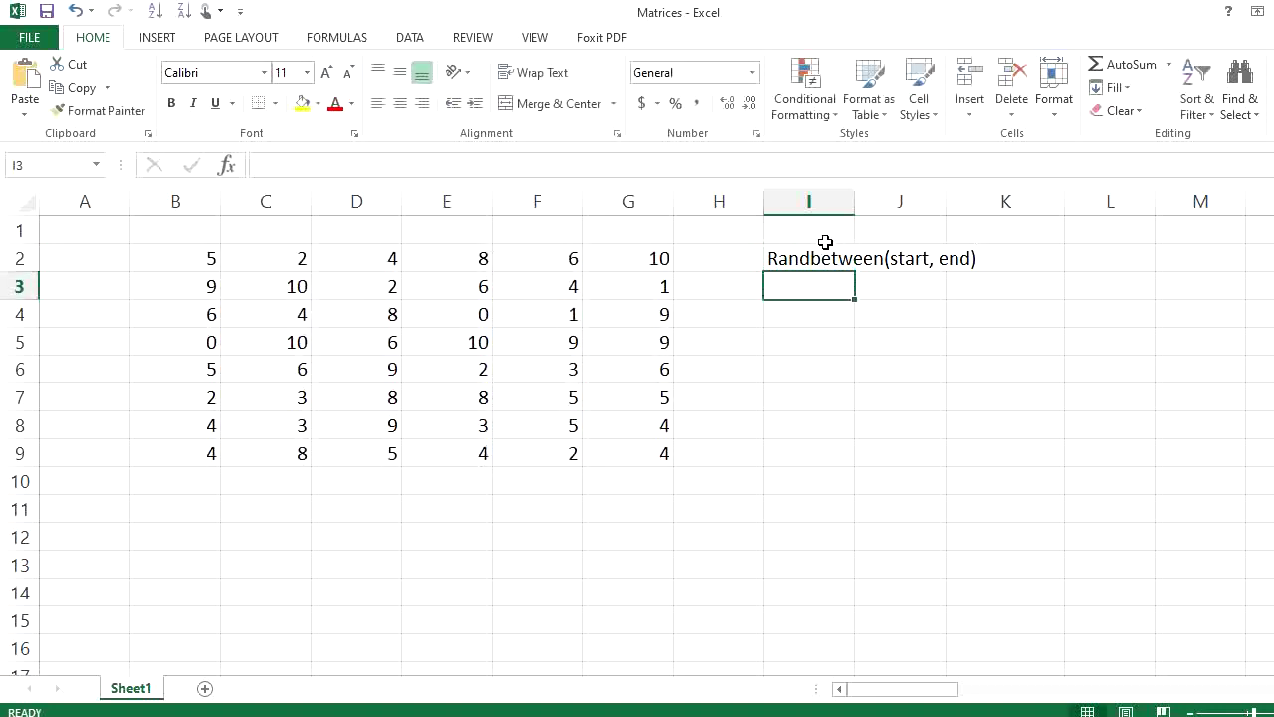
{"action": "left_click", "coordinate": [822, 239]}
{"action": "type", "text": "Co"}
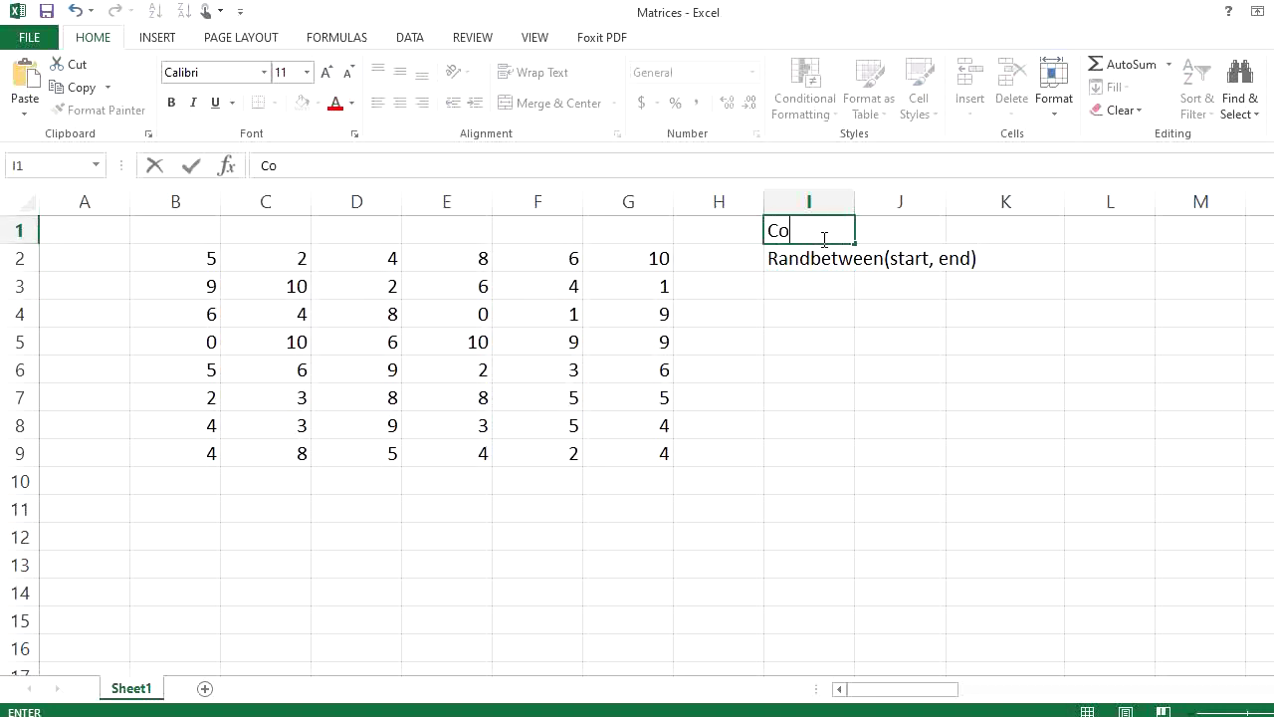
{"action": "type", "text": "mmand"}
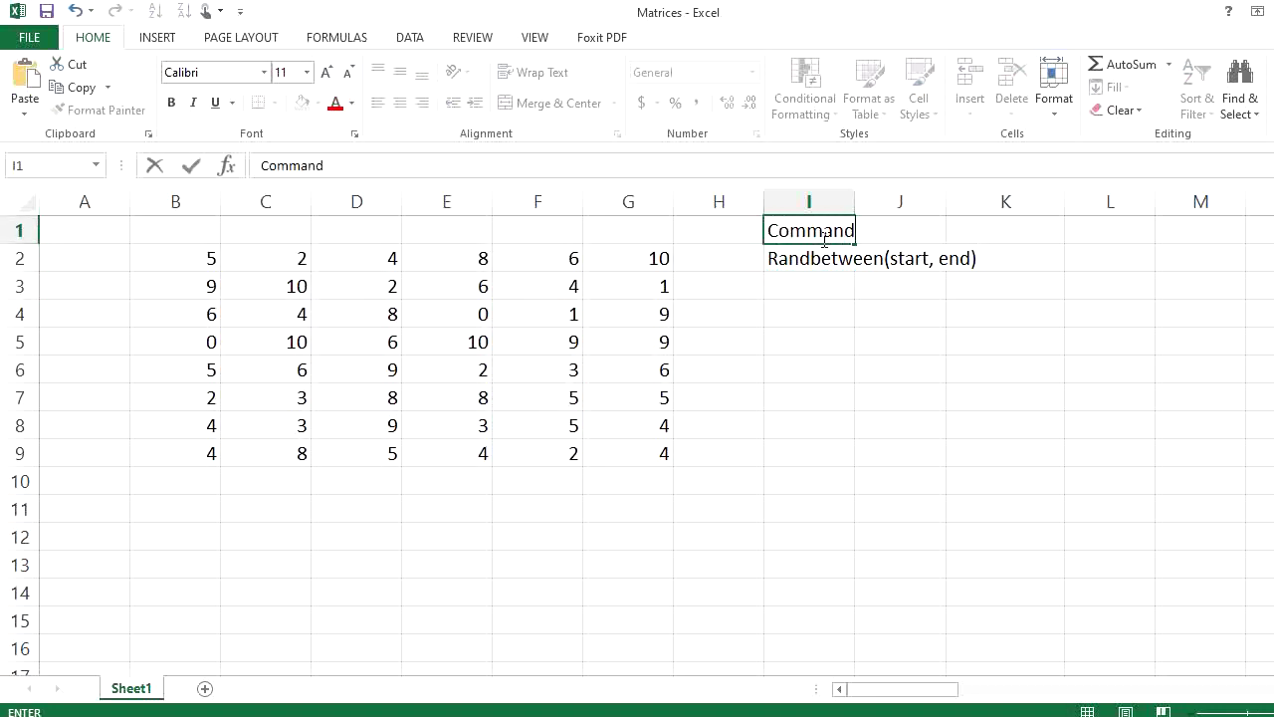
{"action": "type", "text": ":"}
{"action": "key", "text": "Return"}
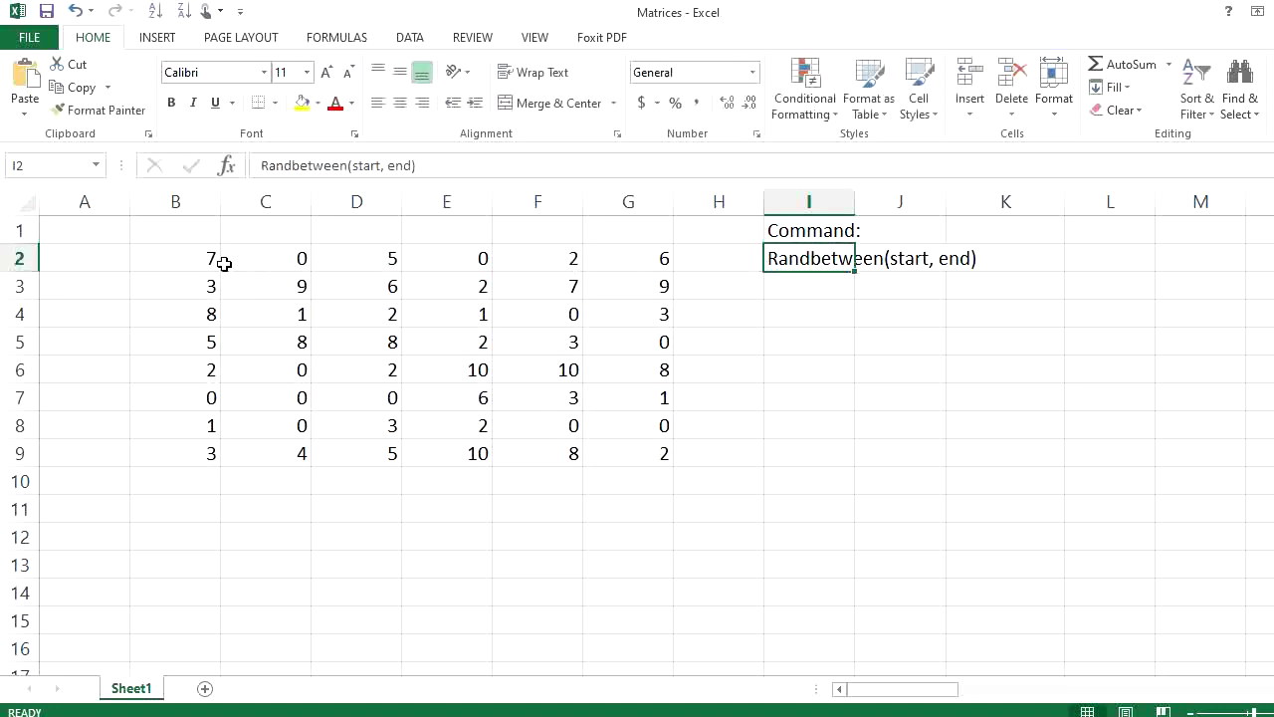
Select matrix columns B through G, then clear the selection and move to cell I4.
{"action": "left_click_drag", "start_coordinate": [182, 206], "coordinate": [583, 274]}
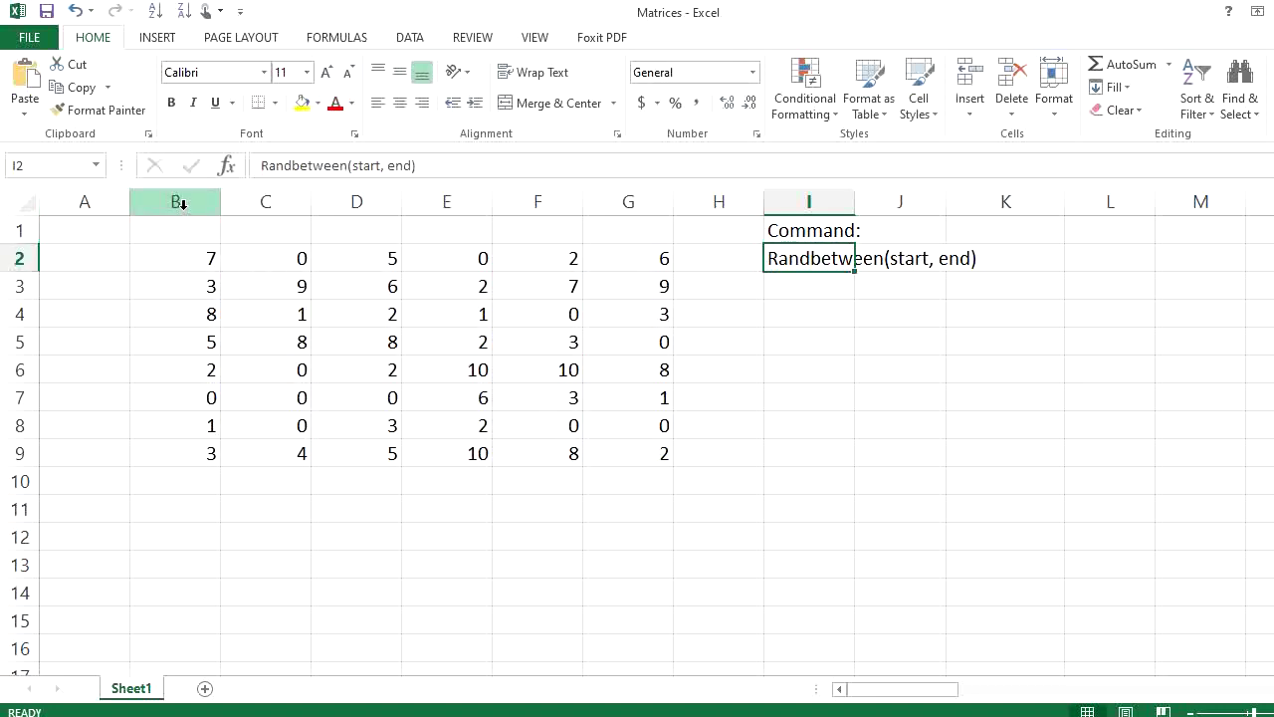
{"action": "left_click", "coordinate": [722, 352]}
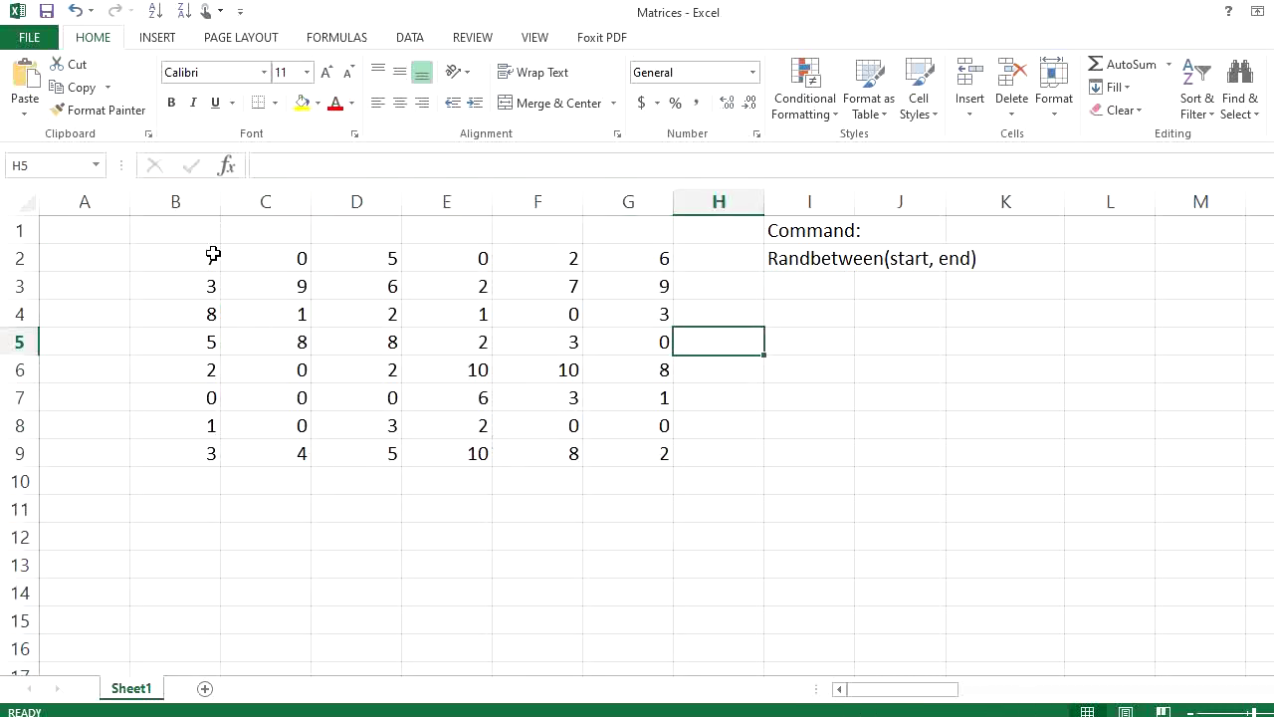
{"action": "left_click", "coordinate": [836, 315]}
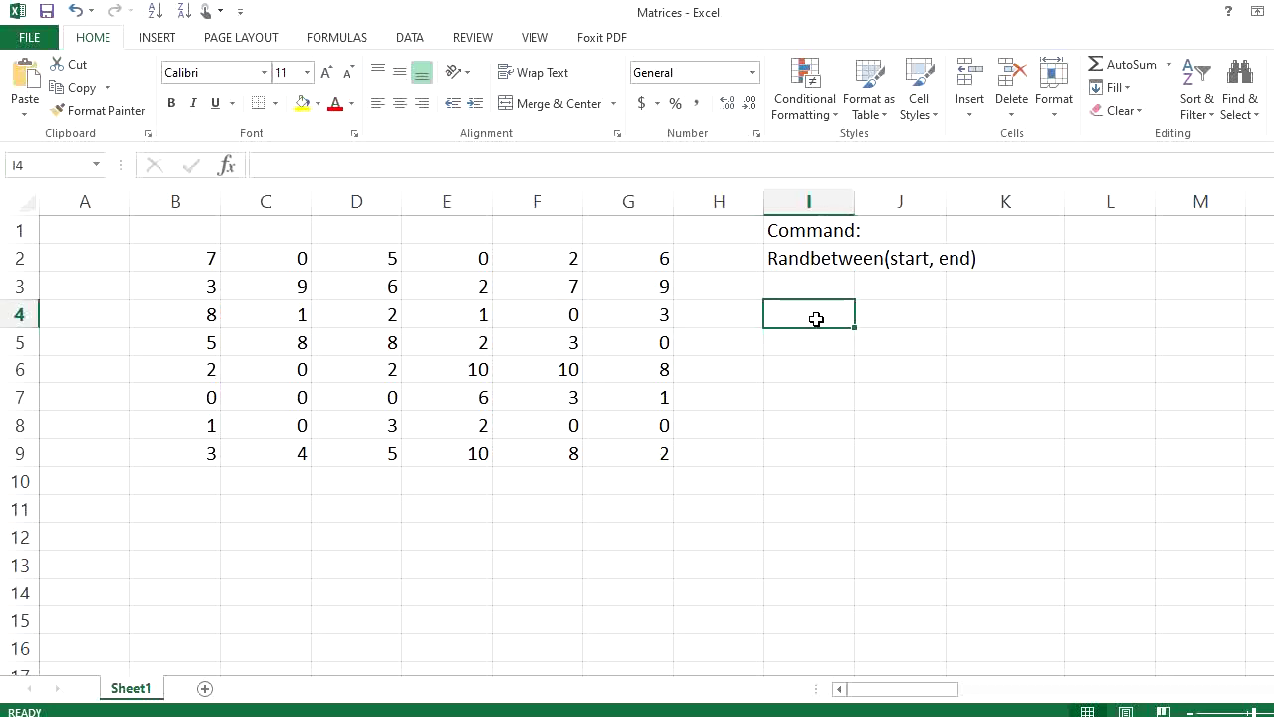
Put the heading X in I4 and fill the values 0 through 10 down I5:I15.
{"action": "type", "text": "X"}
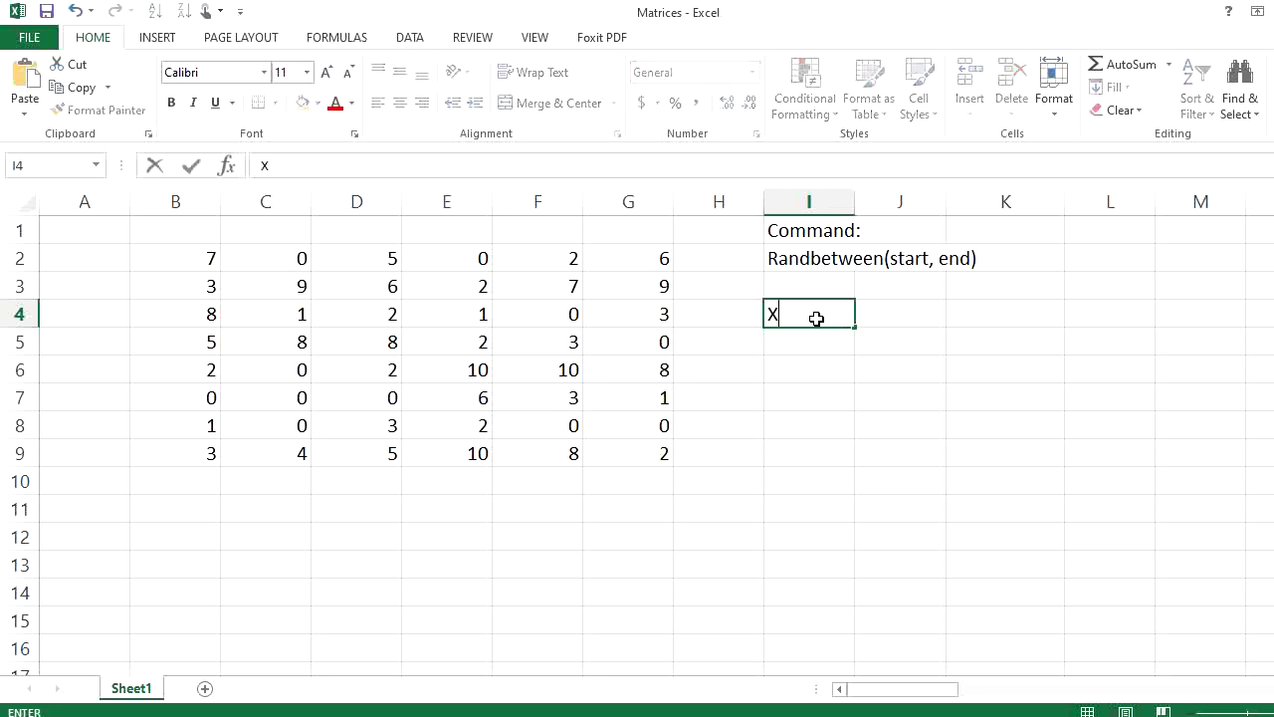
{"action": "key", "text": "Return"}
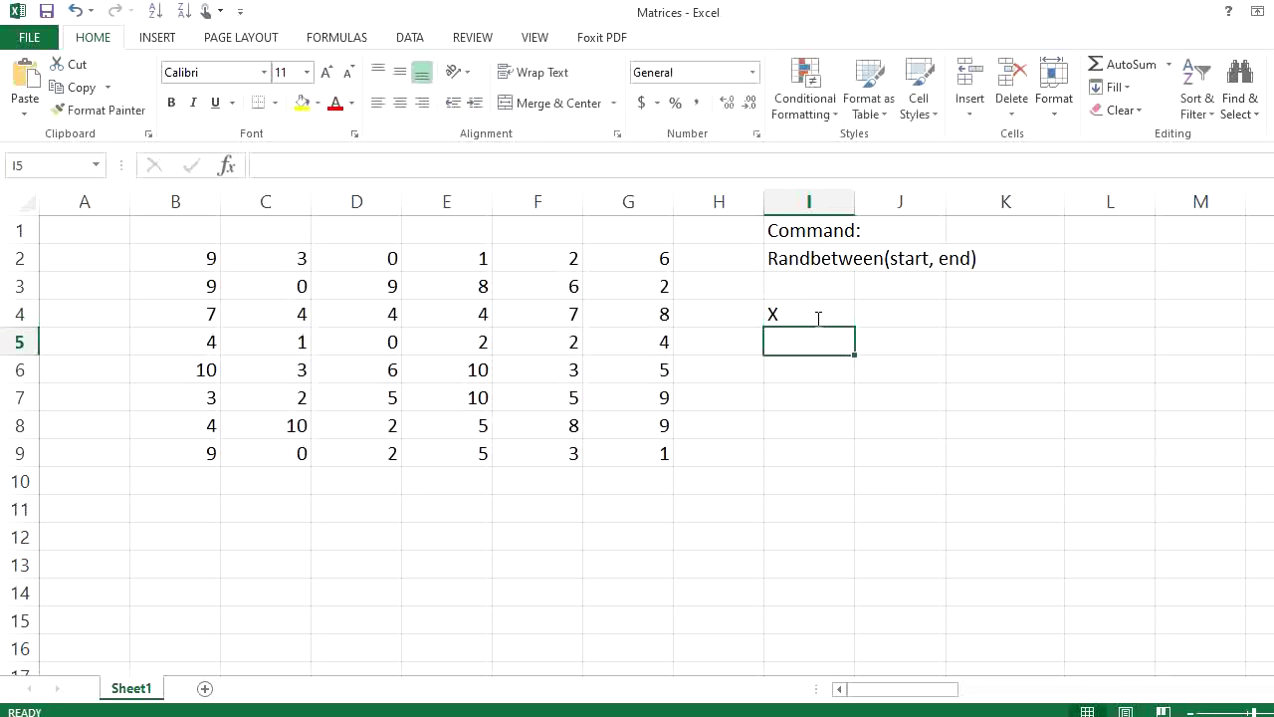
{"action": "type", "text": "0"}
{"action": "key", "text": "Return"}
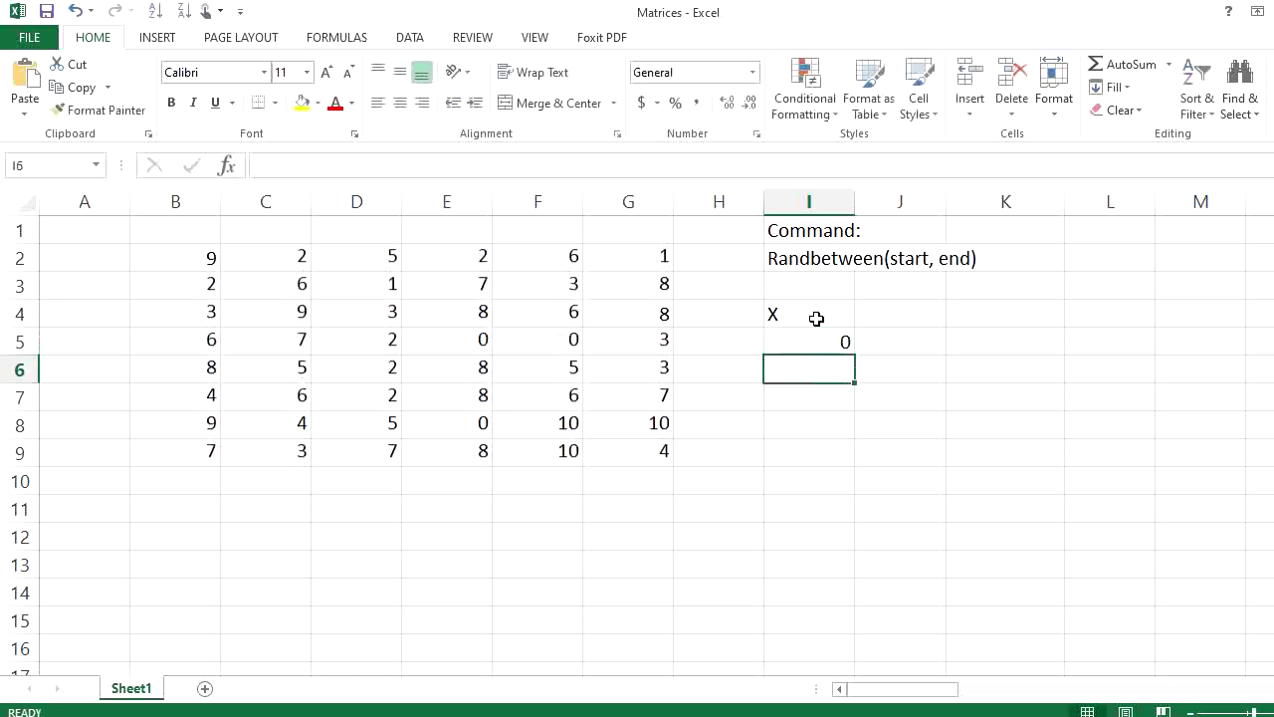
{"action": "type", "text": "1"}
{"action": "key", "text": "Return"}
{"action": "left_click_drag", "start_coordinate": [836, 340], "coordinate": [870, 624]}
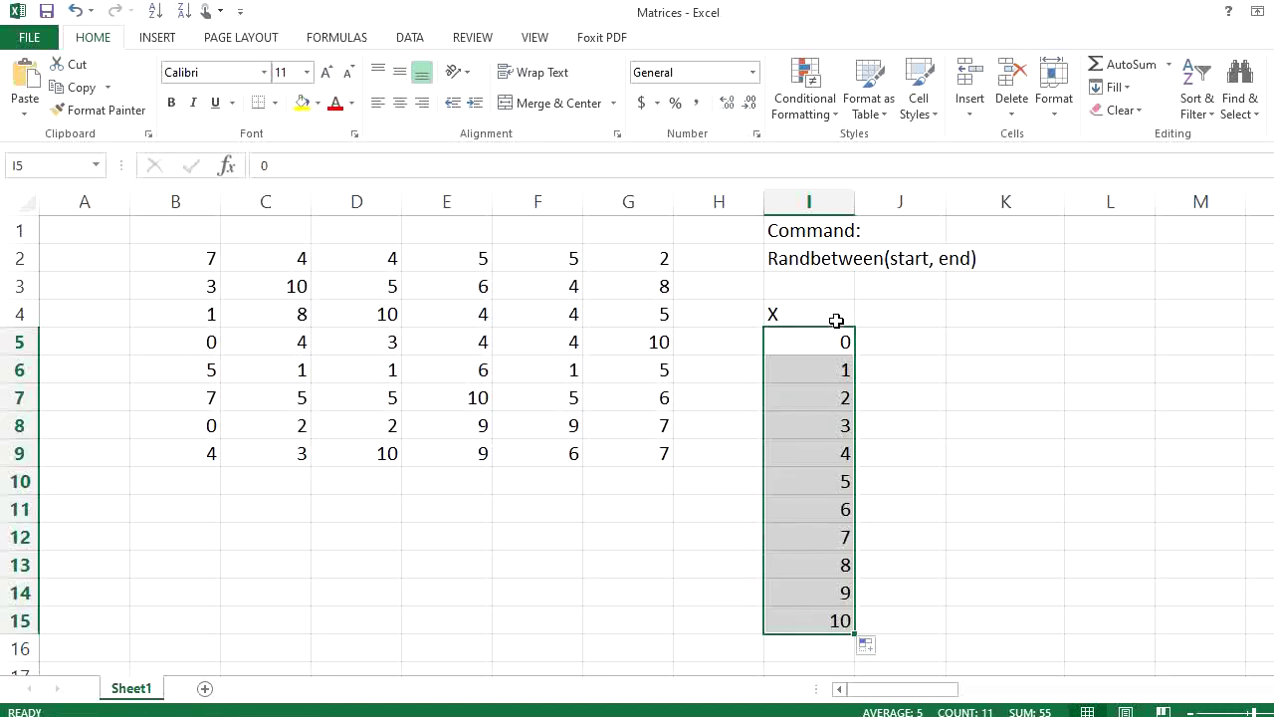
{"action": "left_click", "coordinate": [886, 321]}
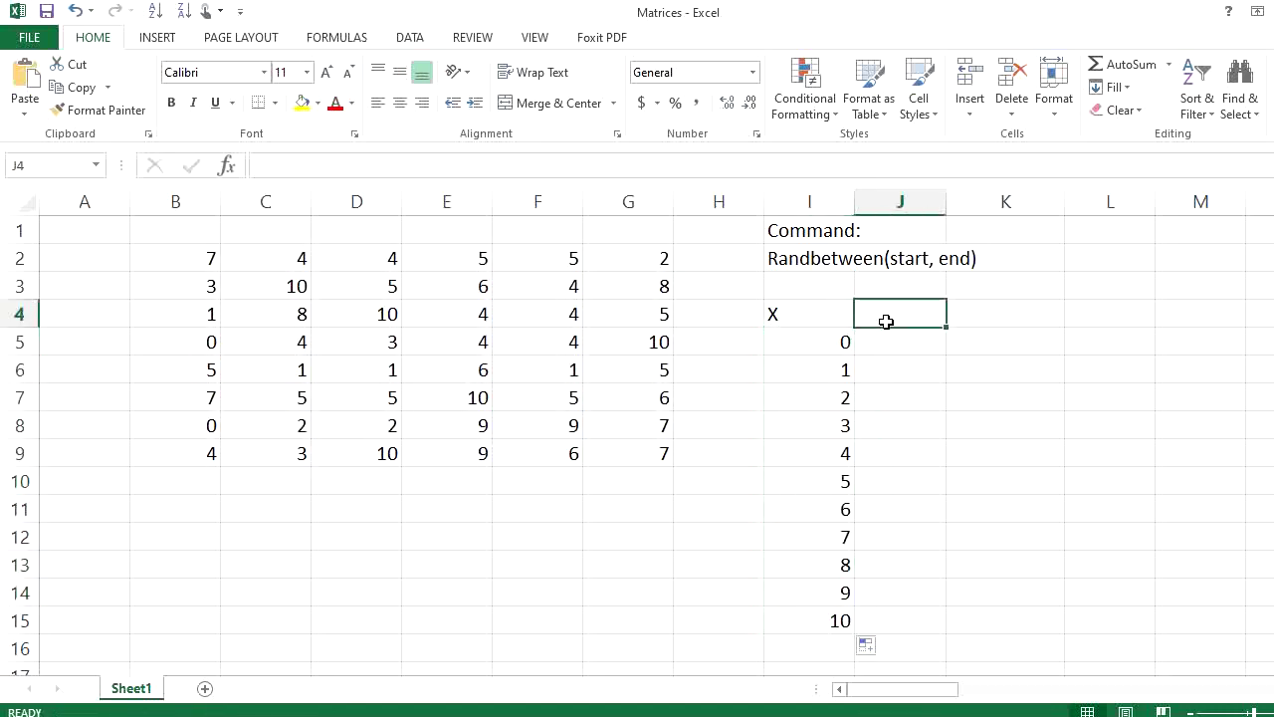
Add the heading 'frequency' in J4 and select J5:J15 for the results.
{"action": "type", "text": "freq"}
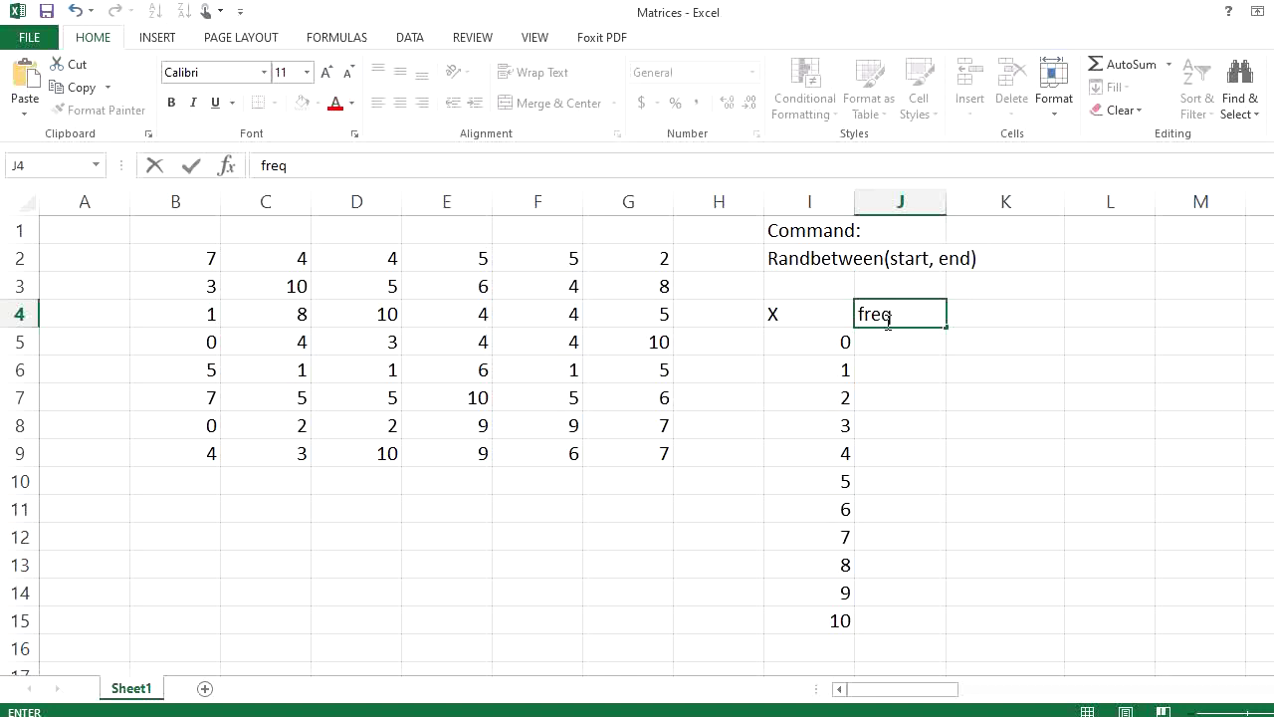
{"action": "type", "text": "u"}
{"action": "type", "text": "ency"}
{"action": "key", "text": "Return"}
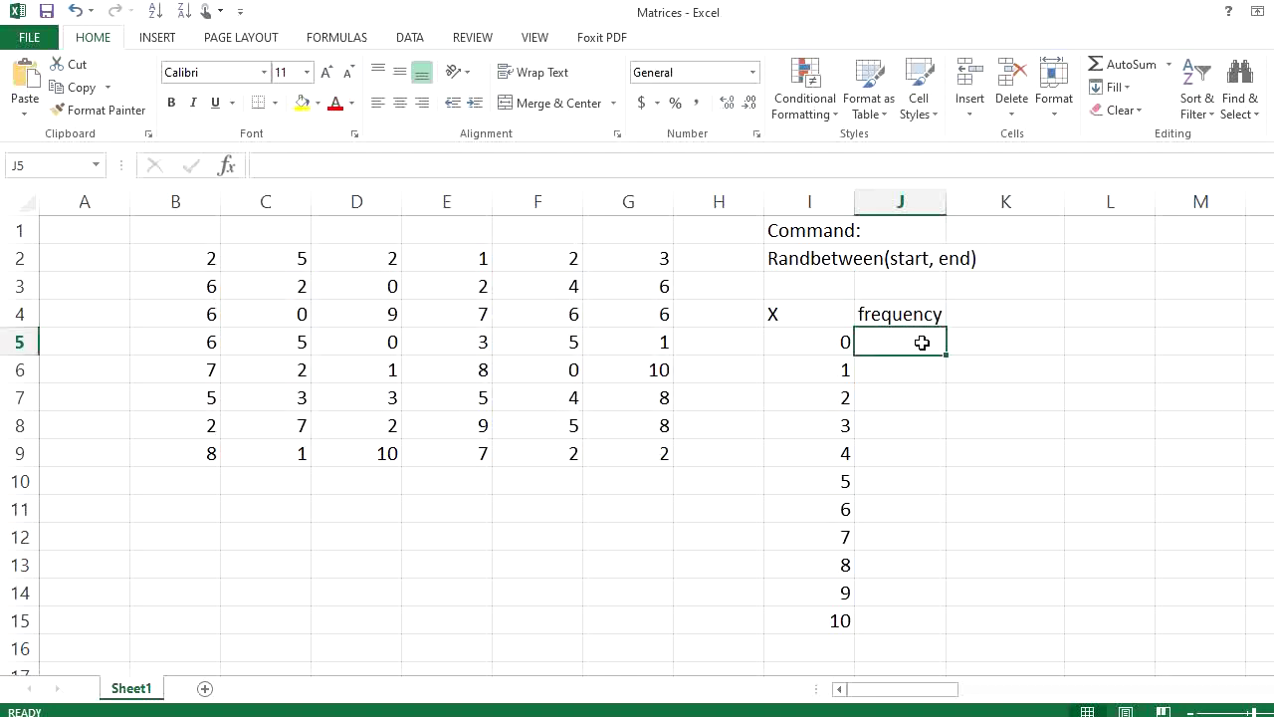
{"action": "left_click_drag", "start_coordinate": [906, 339], "coordinate": [921, 618]}
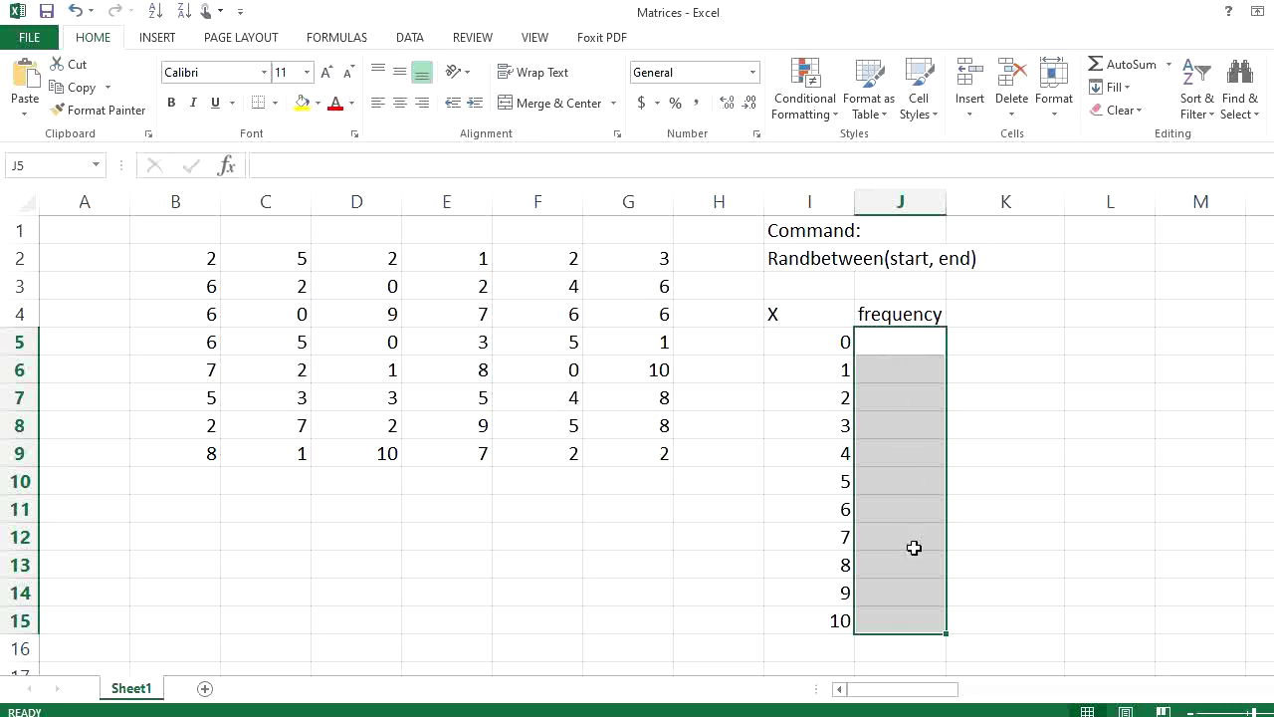
Enter the array formula {=FREQUENCY(B2:G9,I5:I15)} across J5:J15.
{"action": "type", "text": "="}
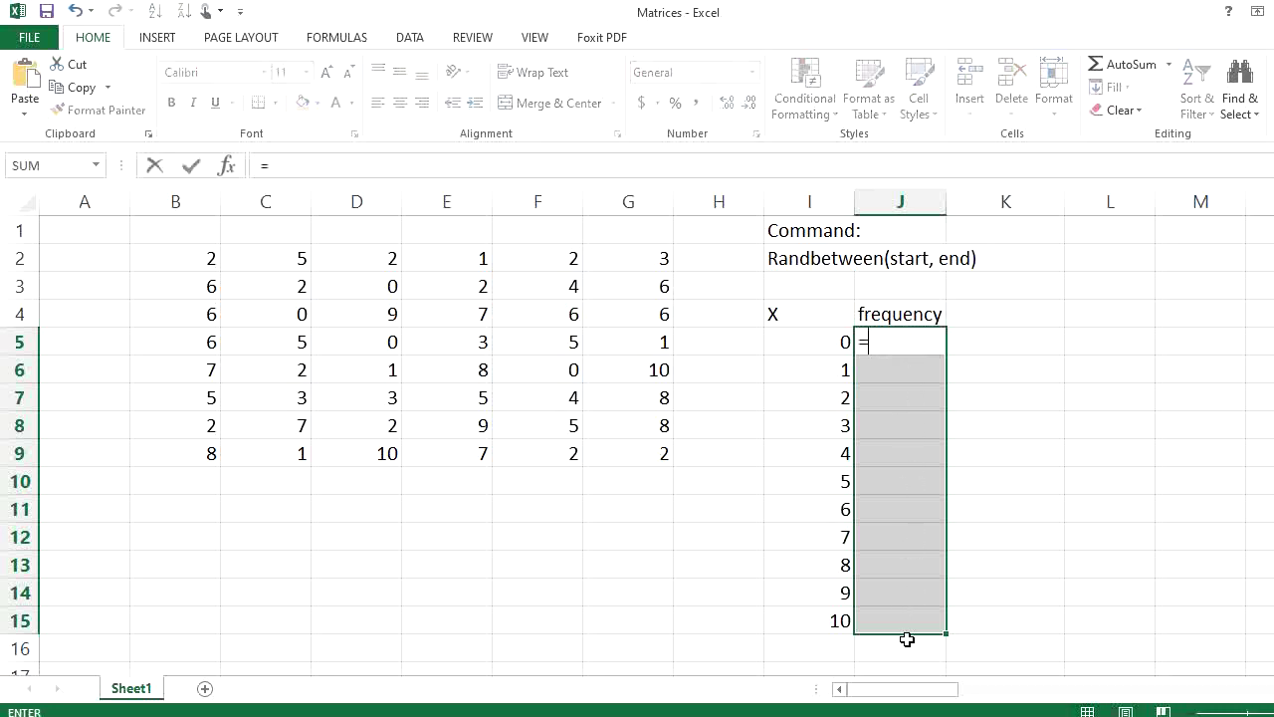
{"action": "type", "text": "fre"}
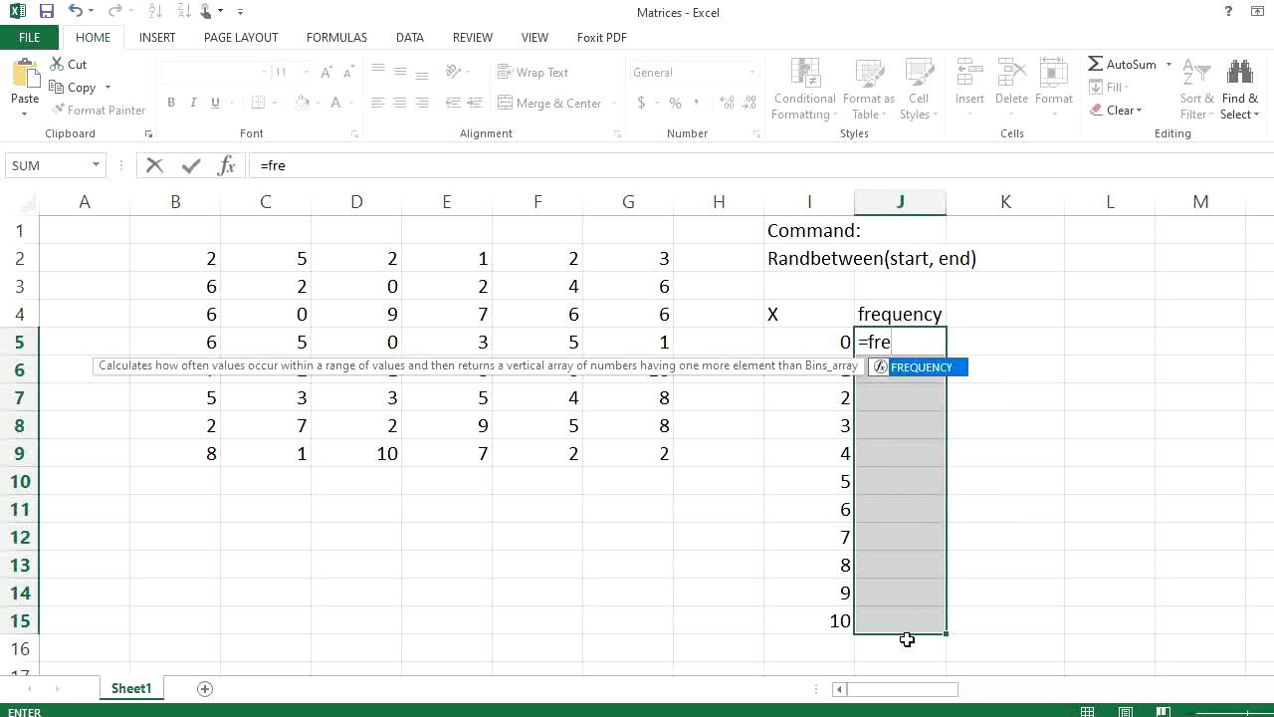
{"action": "type", "text": "quenc"}
{"action": "type", "text": "y("}
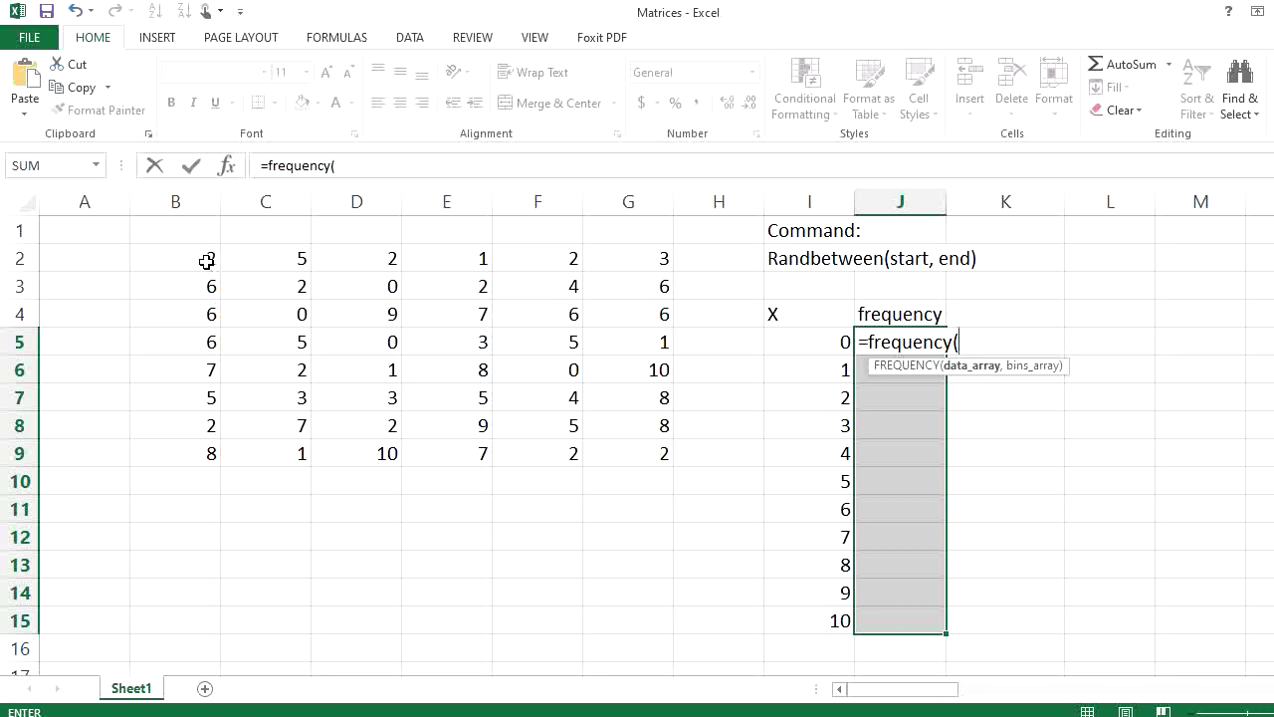
{"action": "left_click_drag", "start_coordinate": [205, 259], "coordinate": [635, 465]}
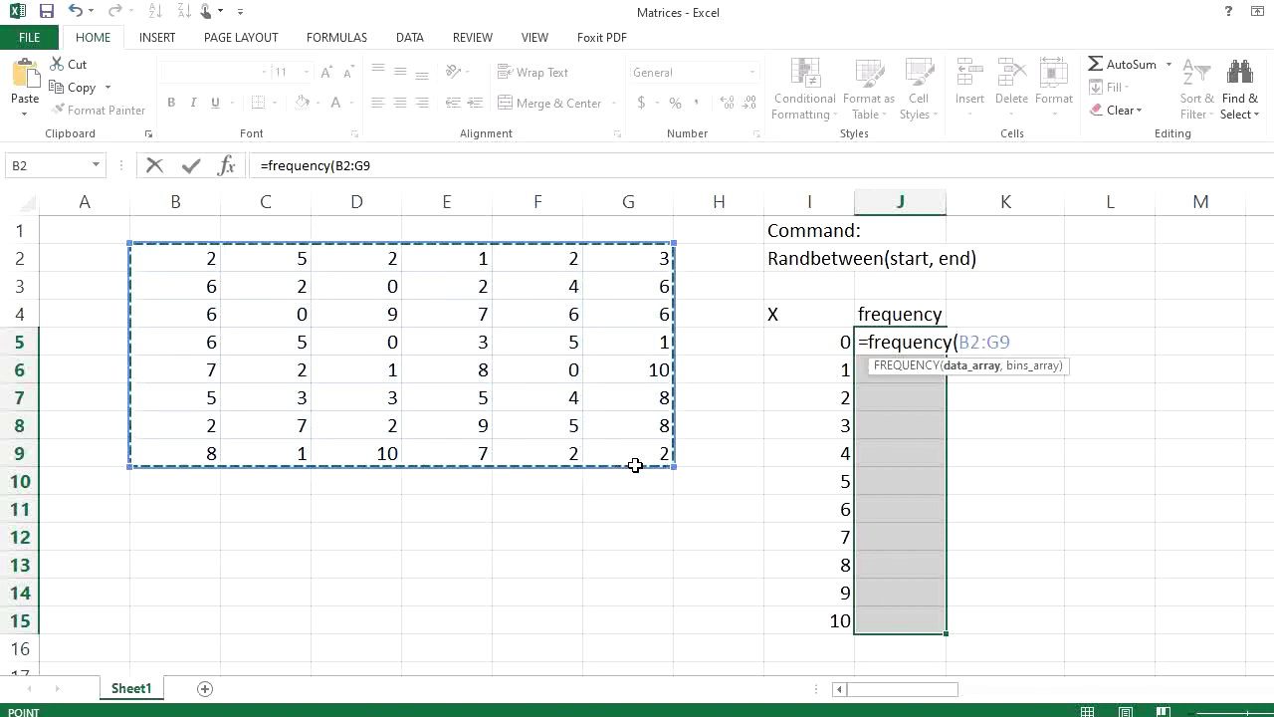
{"action": "type", "text": ","}
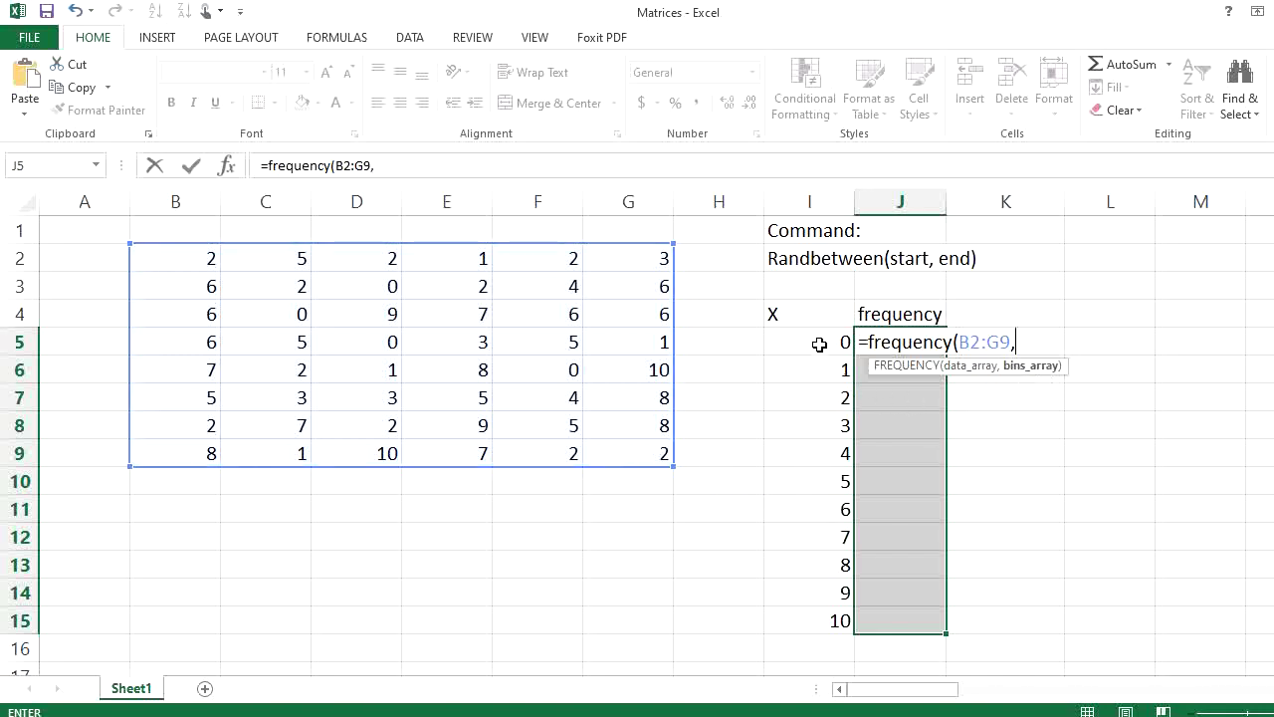
{"action": "left_click_drag", "start_coordinate": [822, 343], "coordinate": [847, 613]}
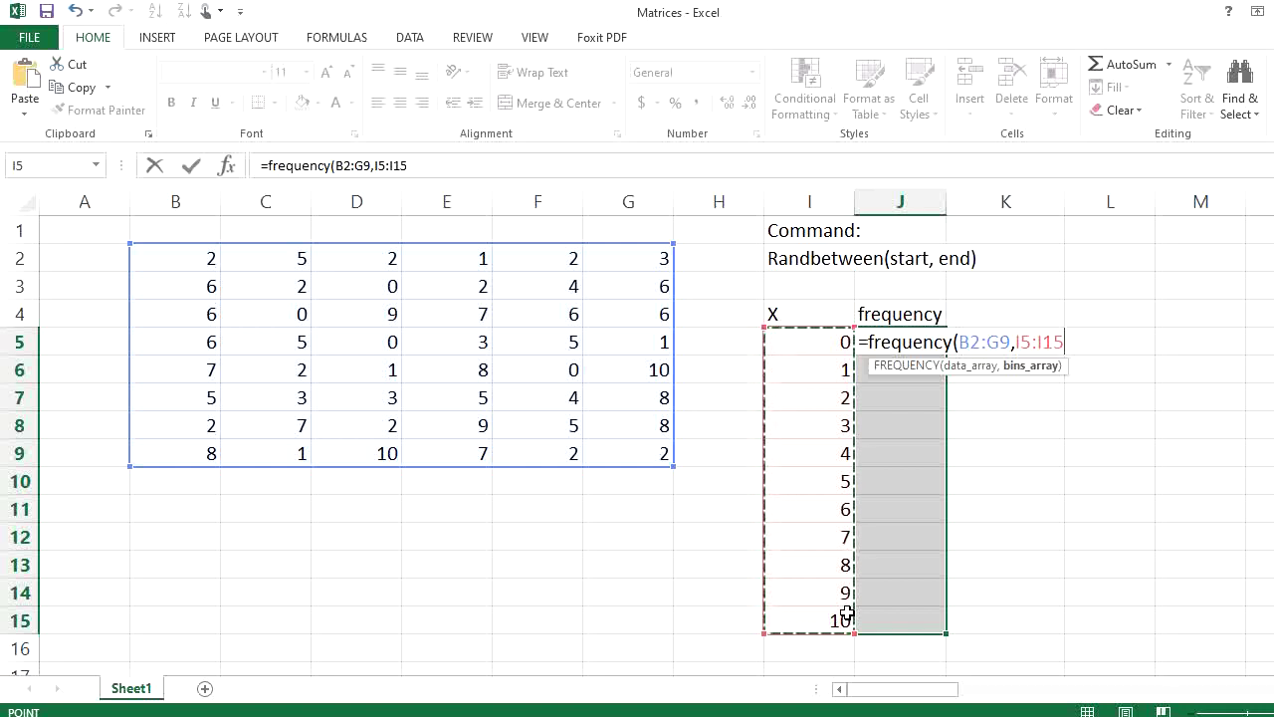
{"action": "type", "text": ")"}
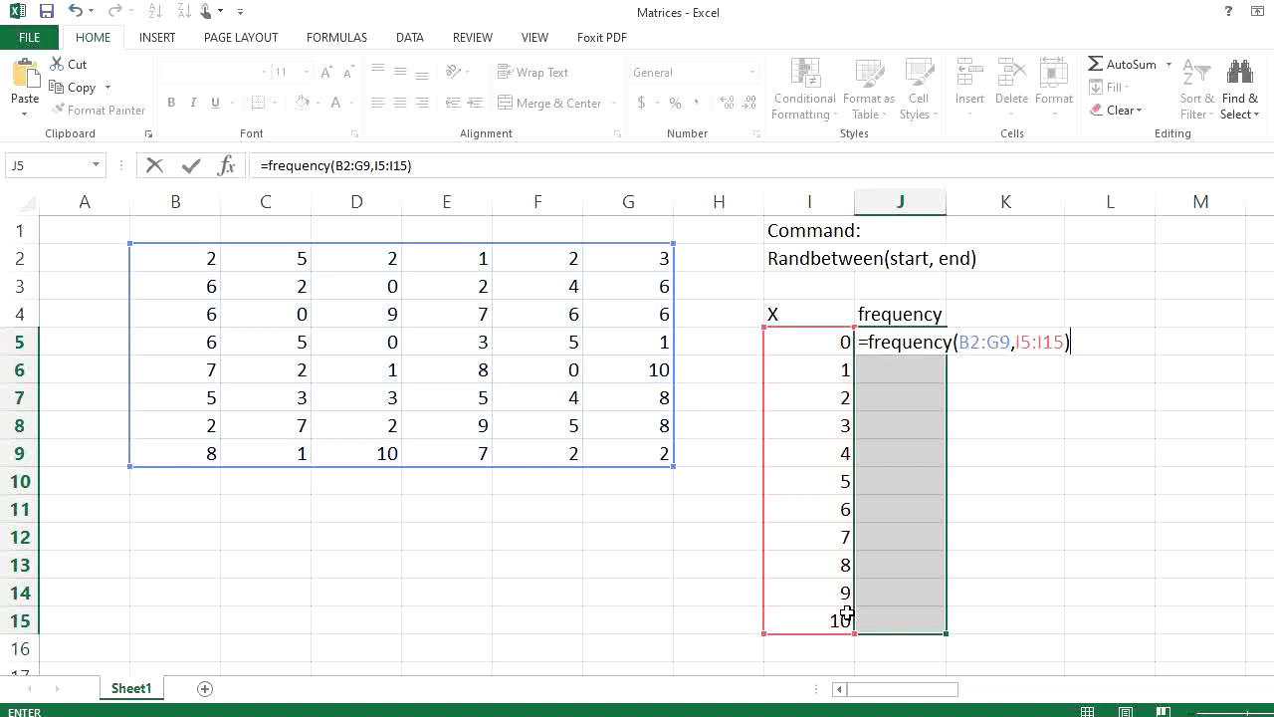
{"action": "key", "text": "ctrl+shift+Return"}
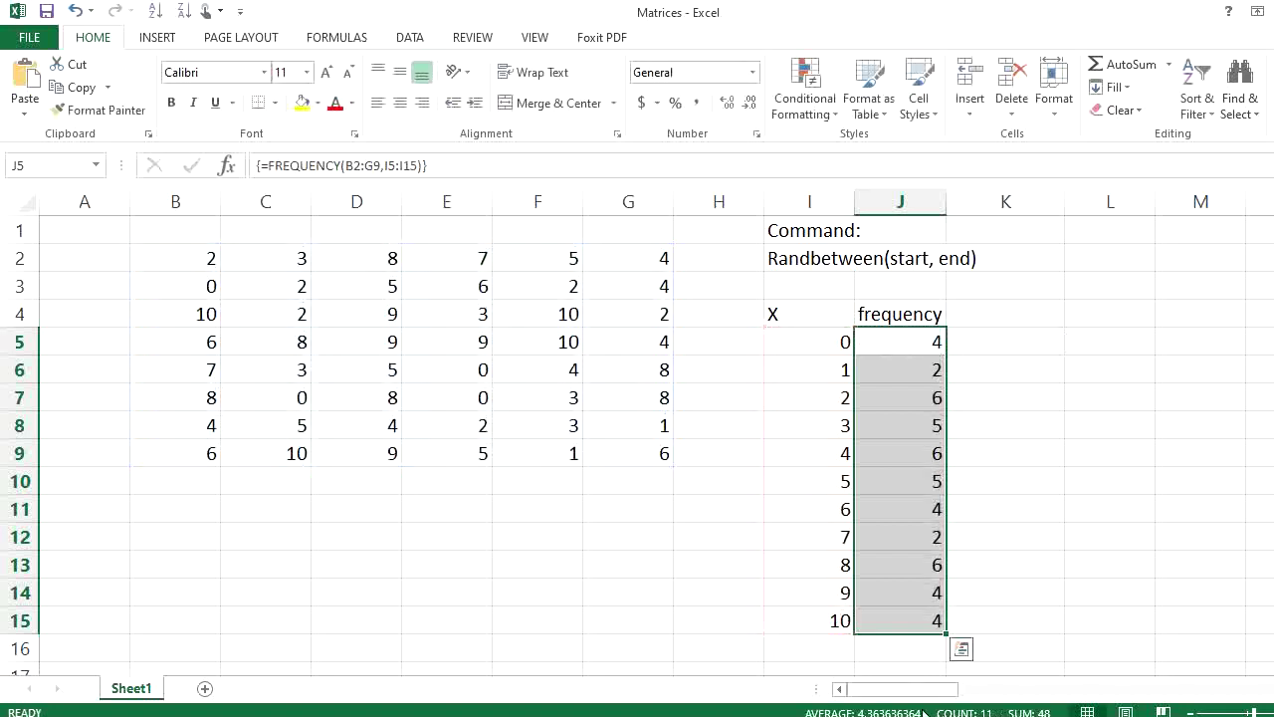
Fill the four matrix cells holding 0 (B3, E7, C7, E6) yellow.
{"action": "left_click", "coordinate": [1021, 599]}
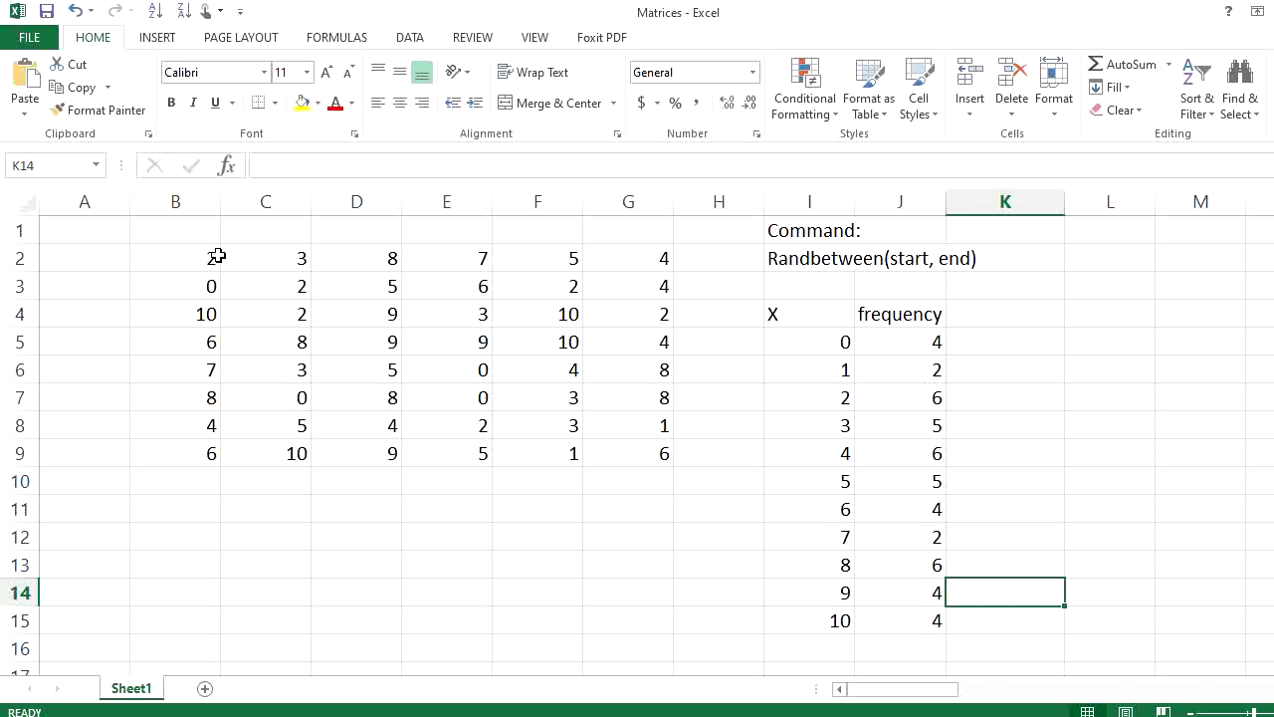
{"action": "left_click", "coordinate": [208, 285]}
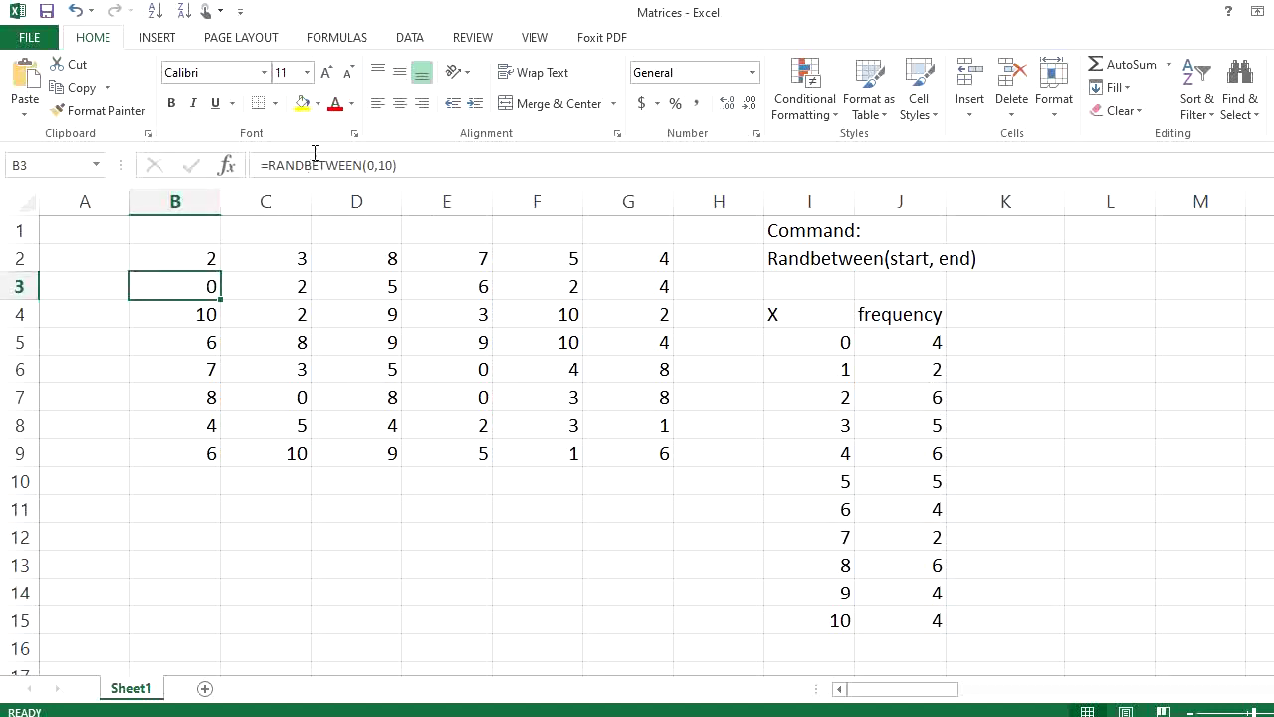
{"action": "left_click", "coordinate": [302, 102]}
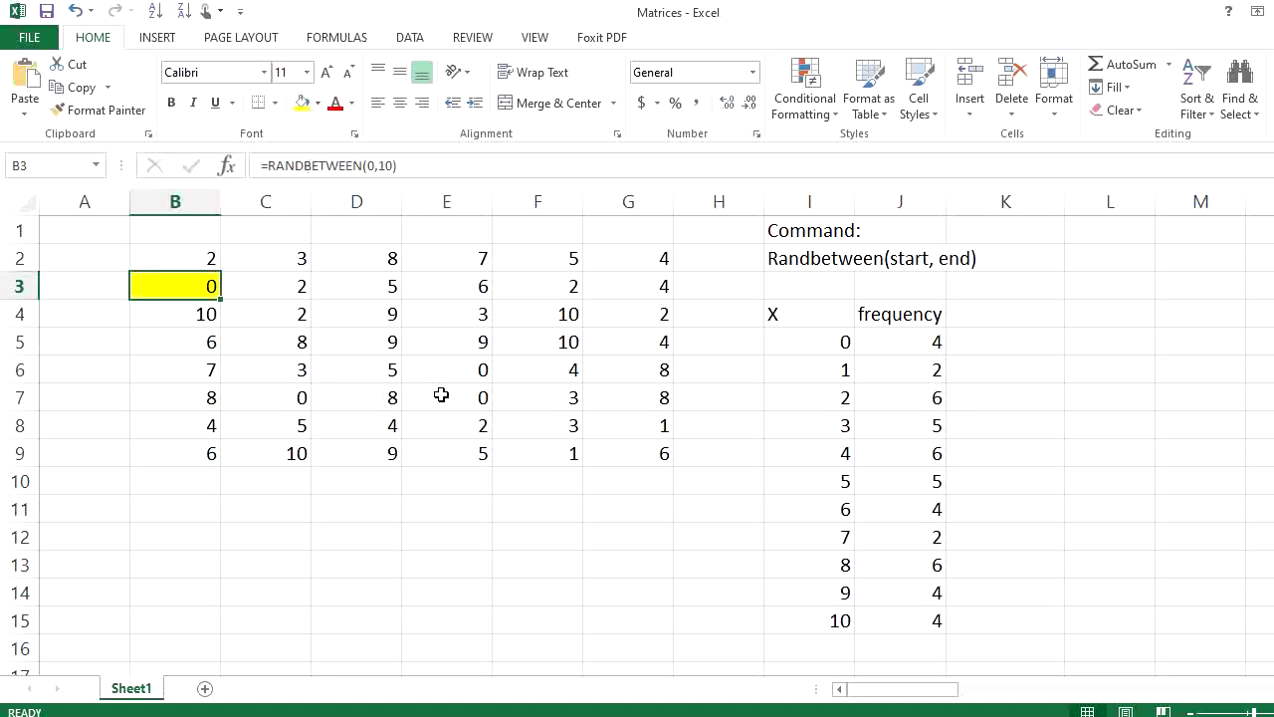
{"action": "left_click", "coordinate": [476, 398]}
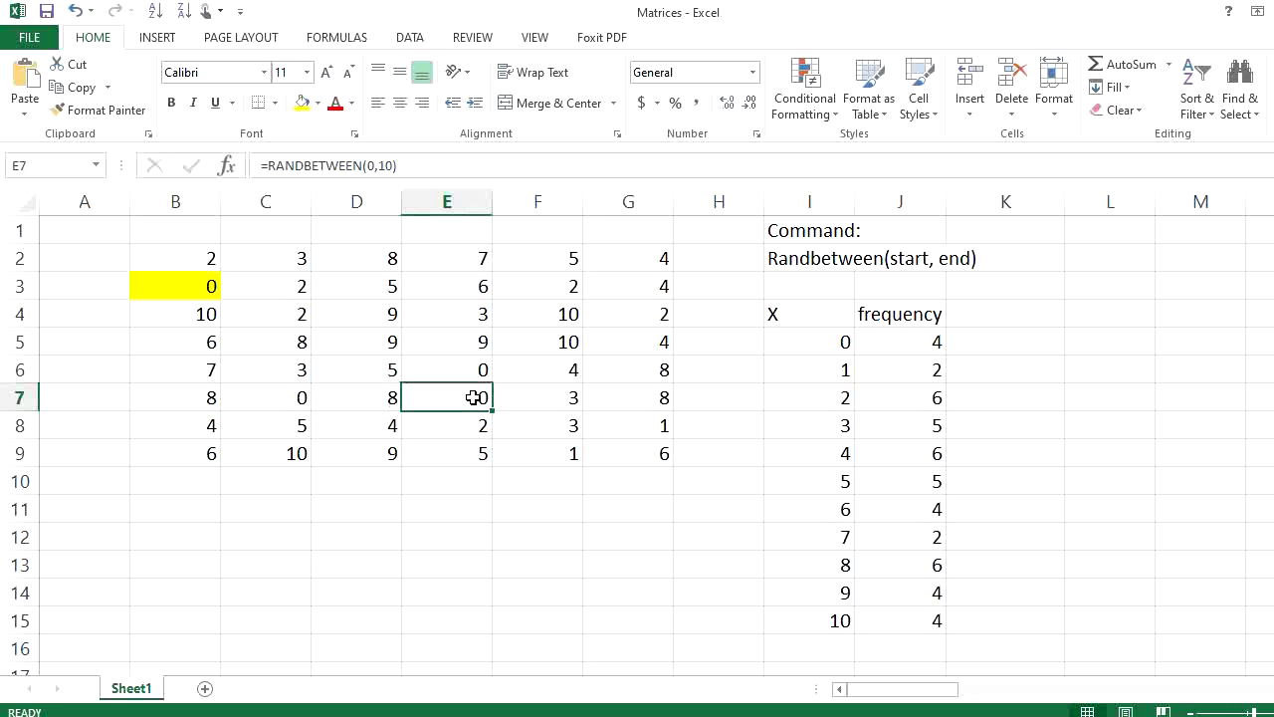
{"action": "left_click", "coordinate": [301, 103]}
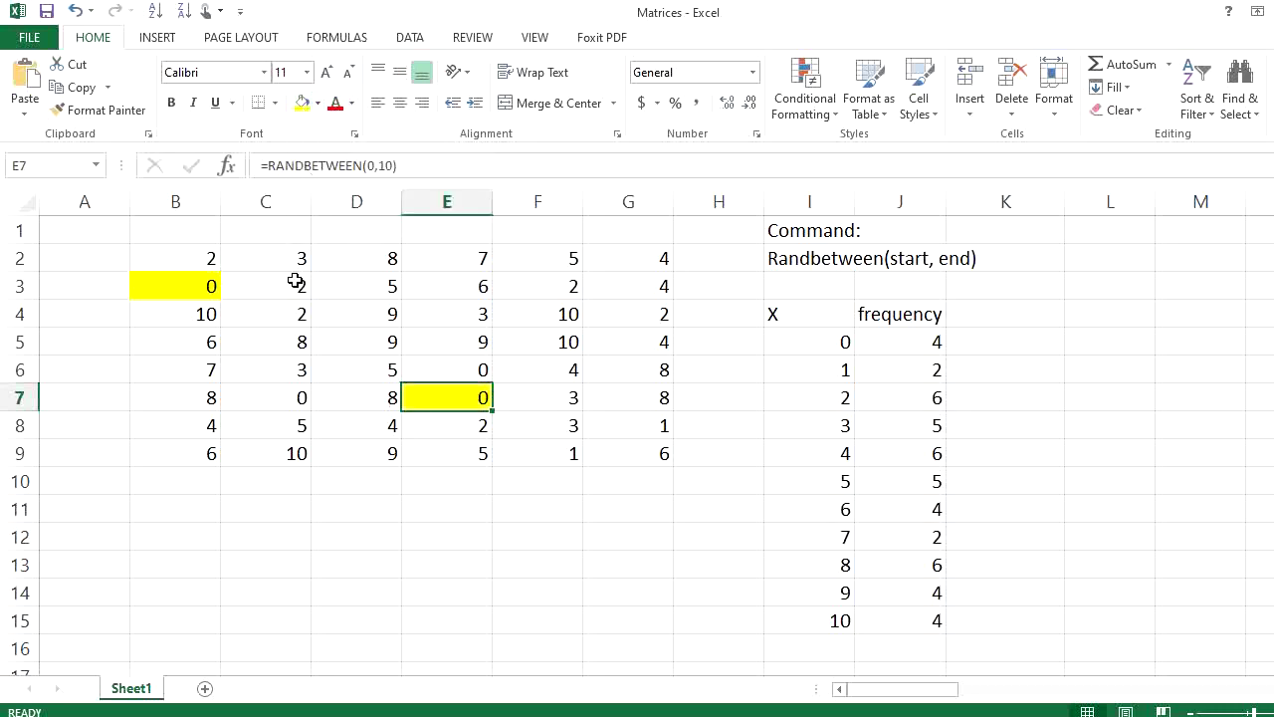
{"action": "left_click", "coordinate": [301, 398]}
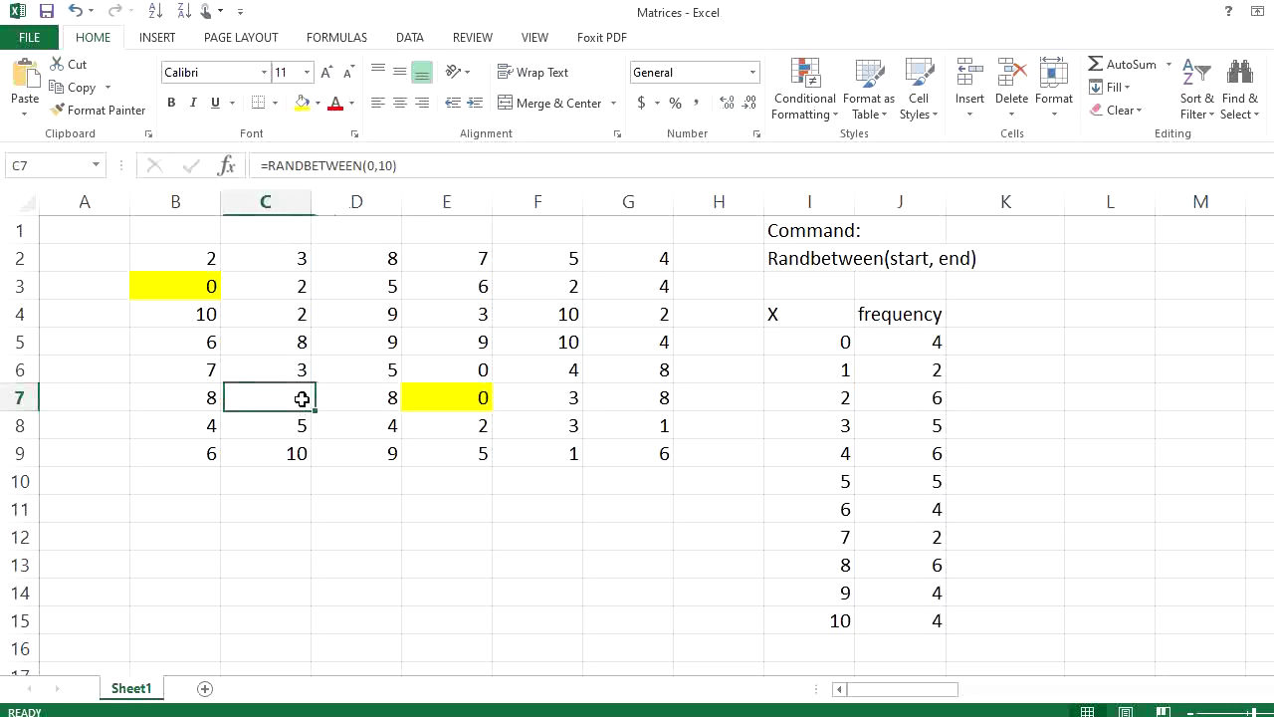
{"action": "left_click", "coordinate": [302, 103]}
{"action": "left_click", "coordinate": [462, 376]}
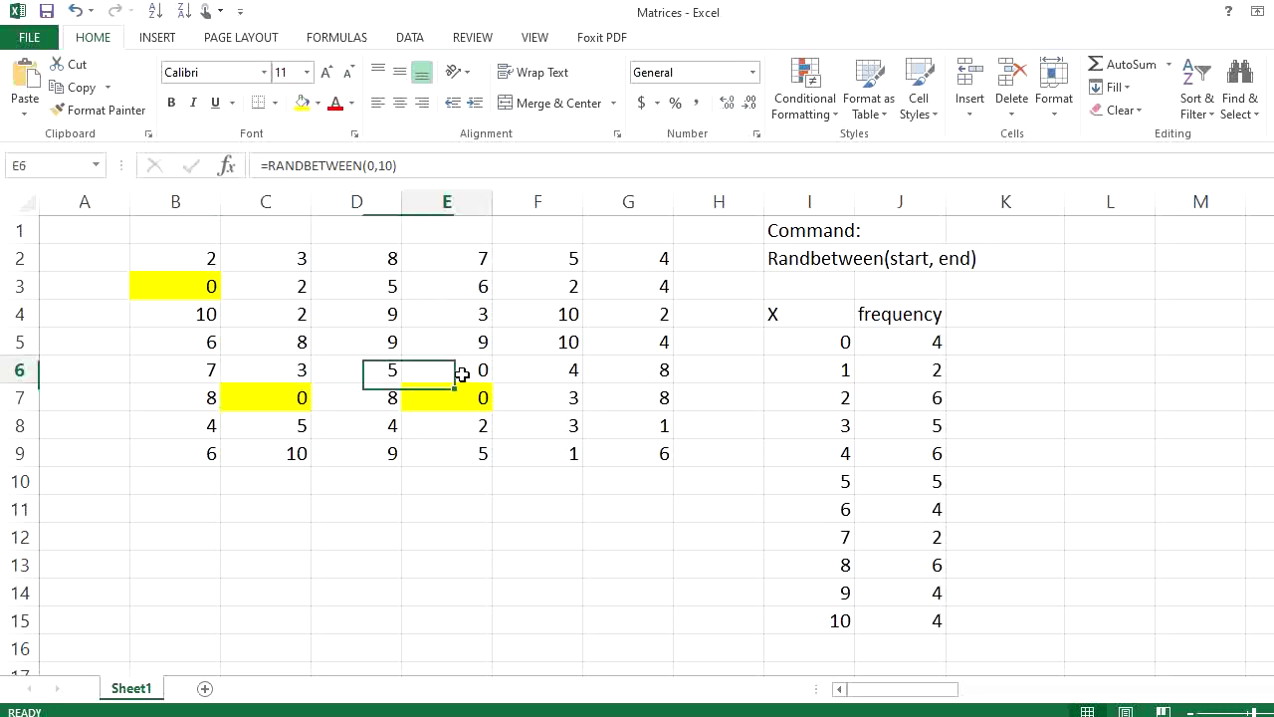
{"action": "left_click", "coordinate": [302, 103]}
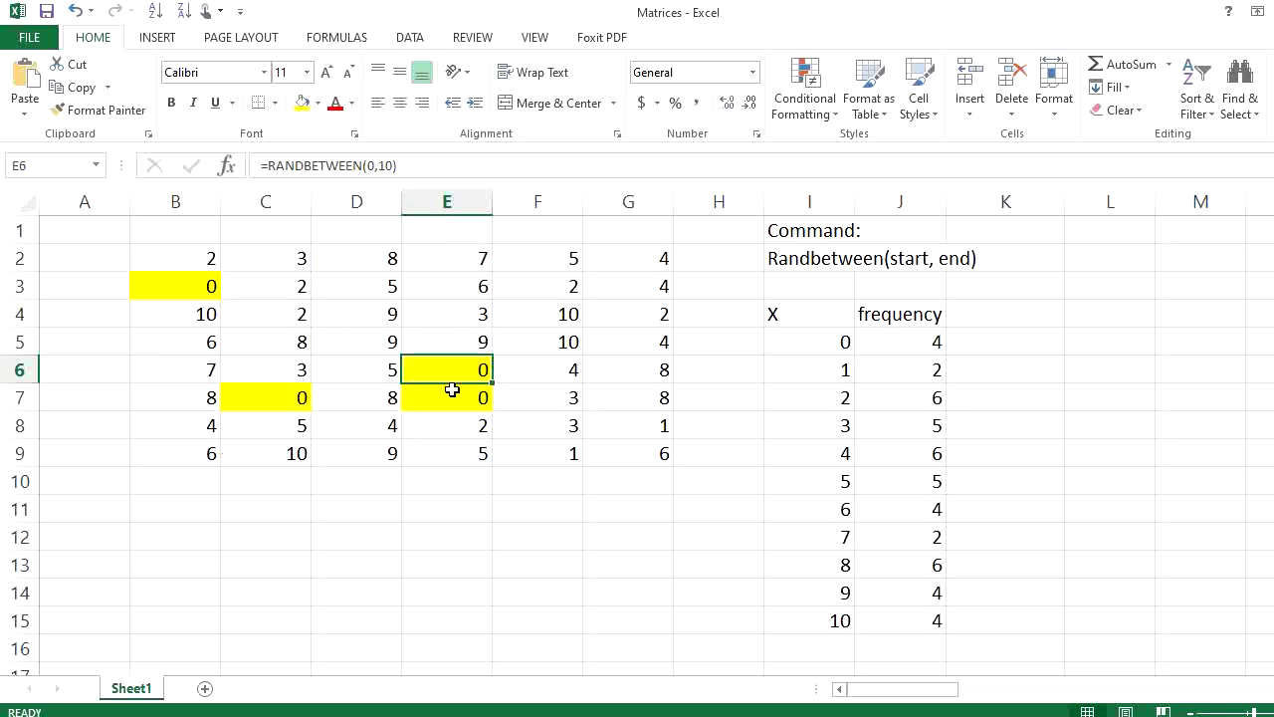
Fill the two cells holding 1, F9 and G8, light green.
{"action": "left_click", "coordinate": [568, 455]}
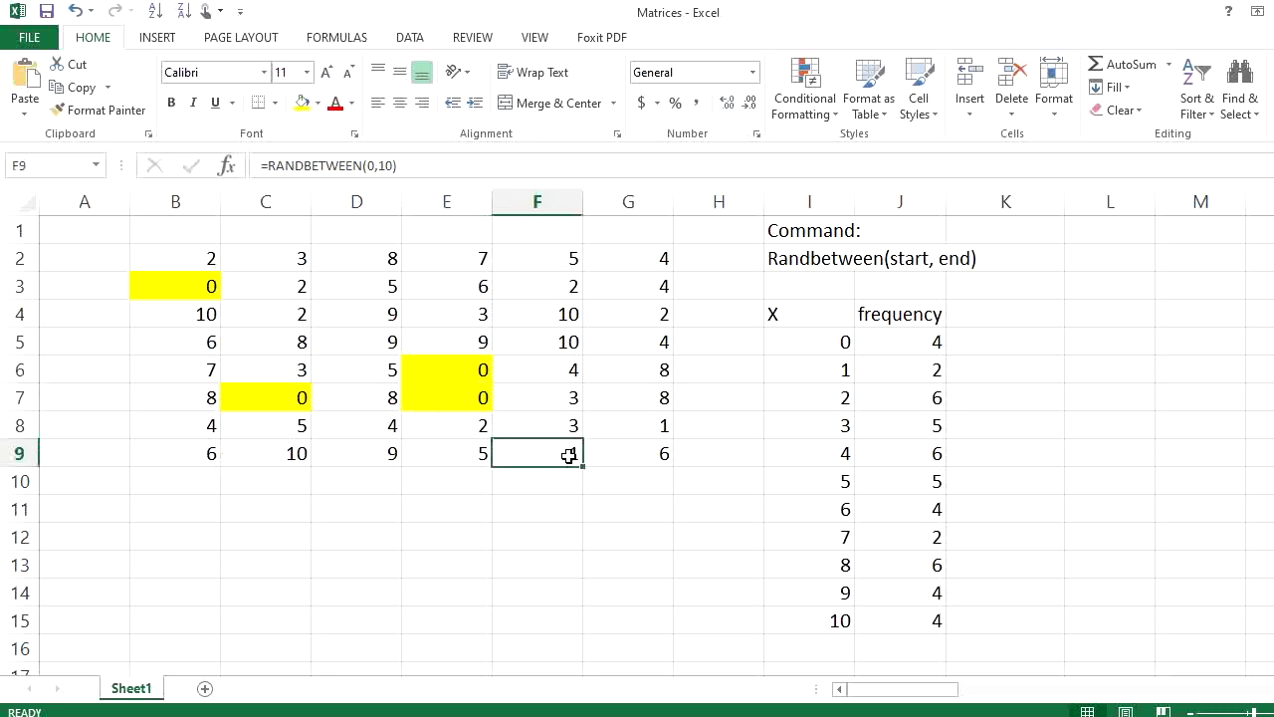
{"action": "left_click", "coordinate": [317, 104]}
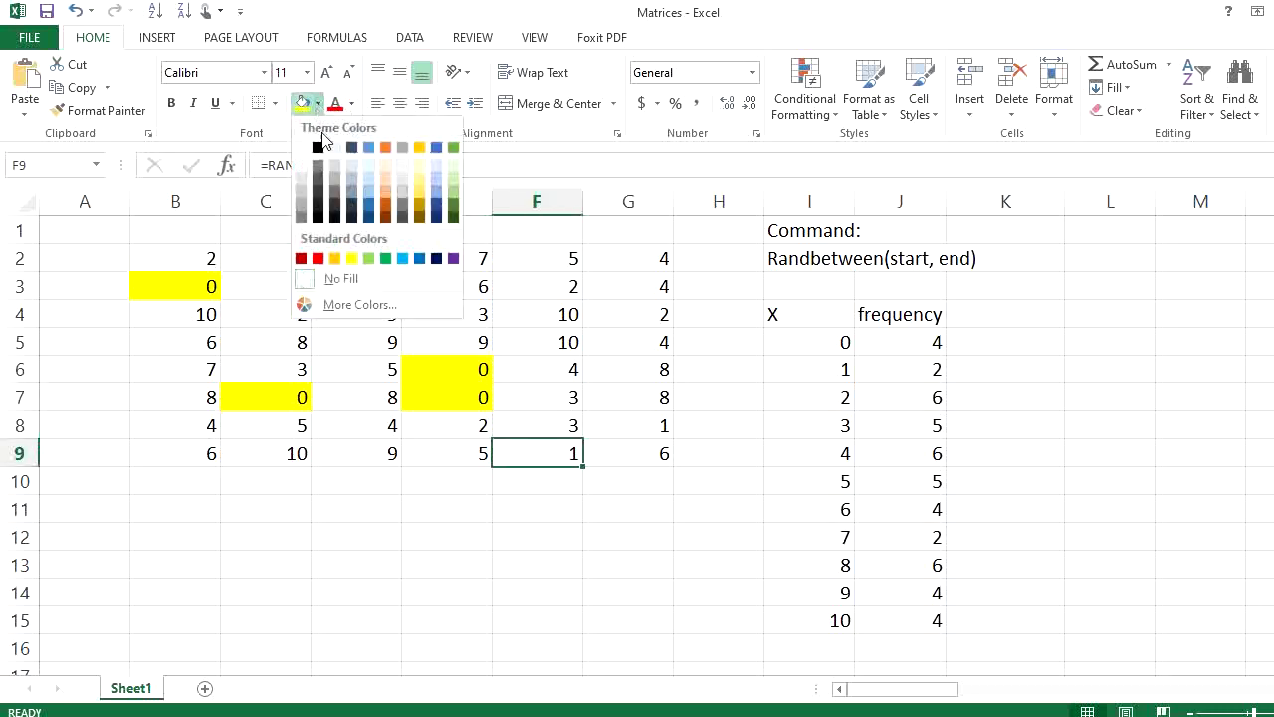
{"action": "left_click", "coordinate": [369, 259]}
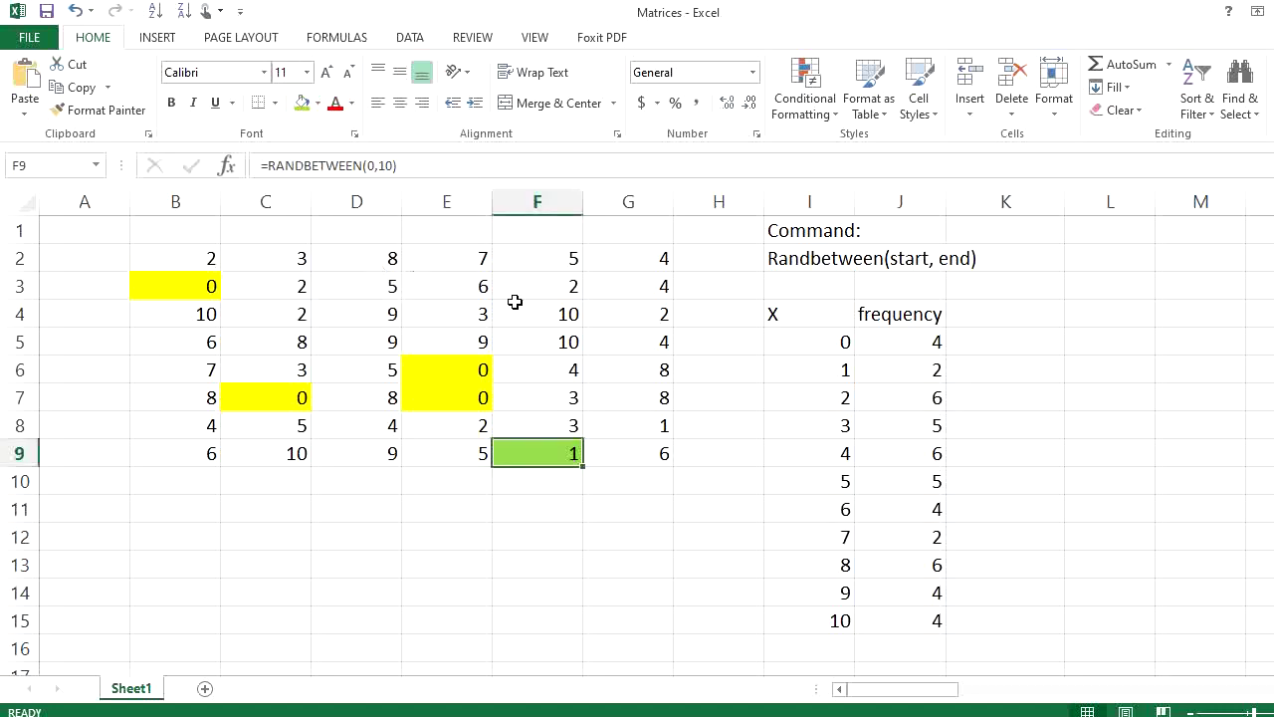
{"action": "left_click", "coordinate": [657, 429]}
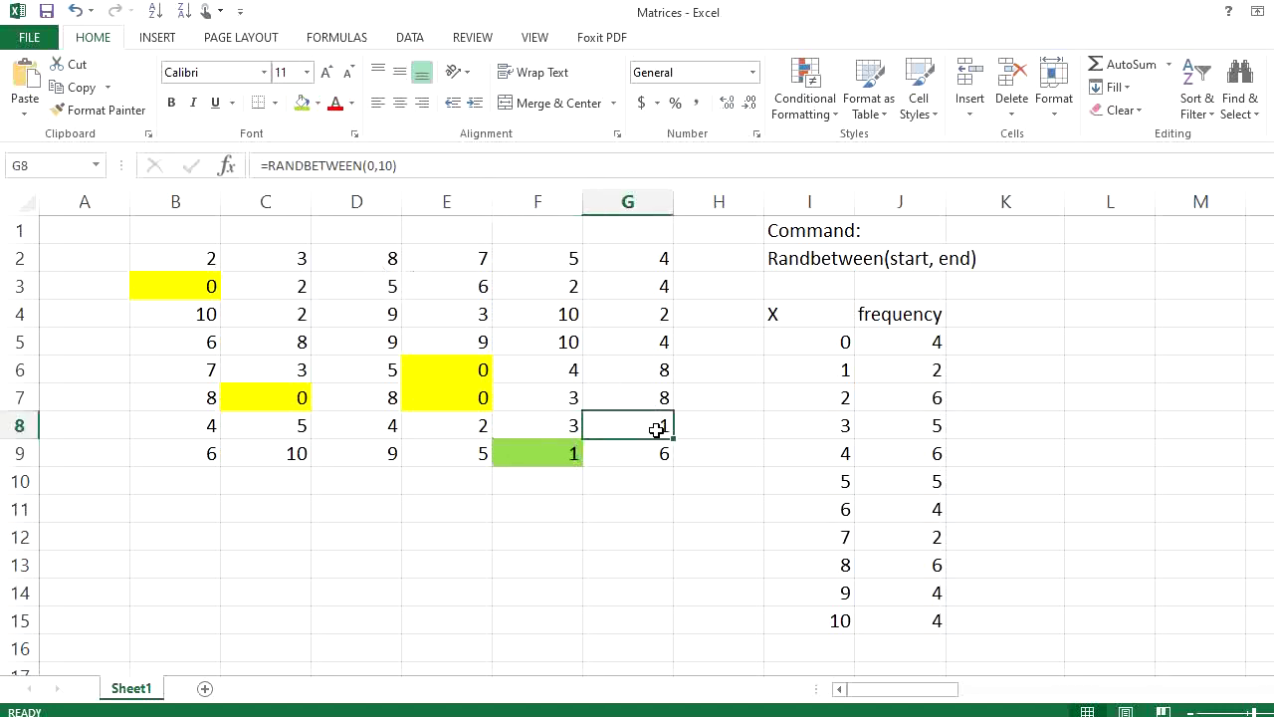
{"action": "left_click", "coordinate": [303, 106]}
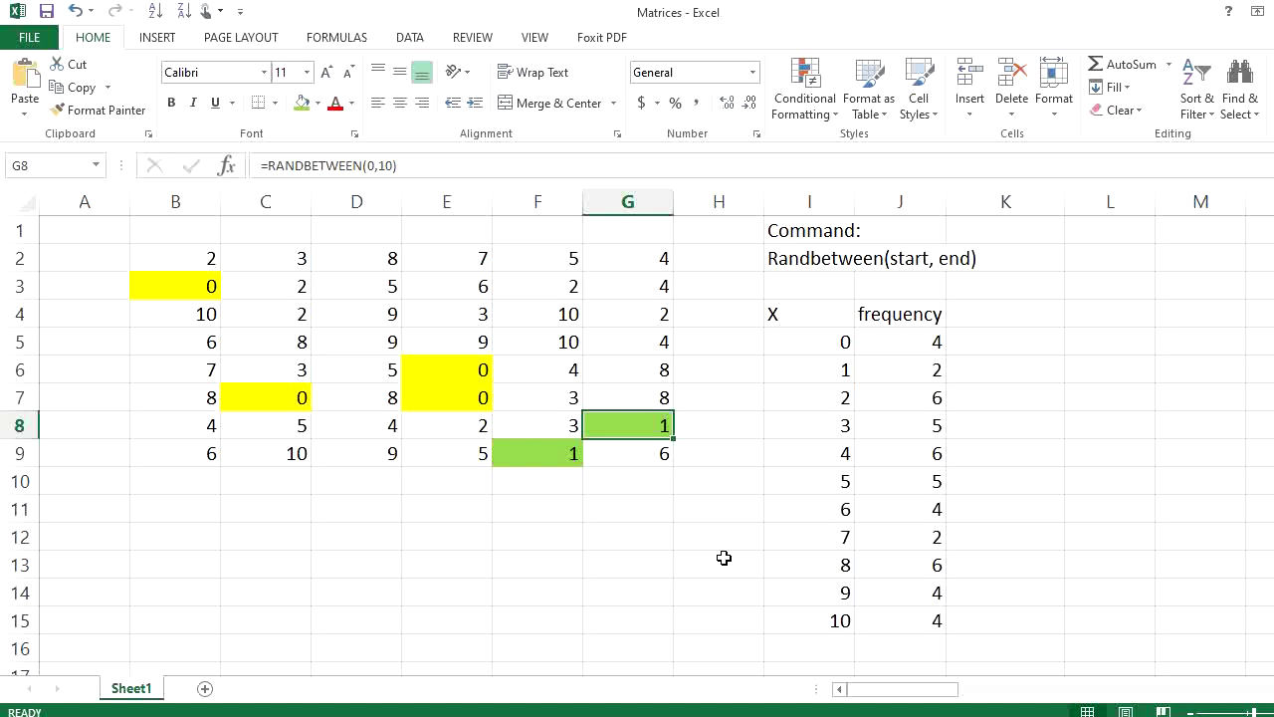
Recalculate the matrix with F9, then paste B2:G9 back over itself as fixed values.
{"action": "key", "text": "F9"}
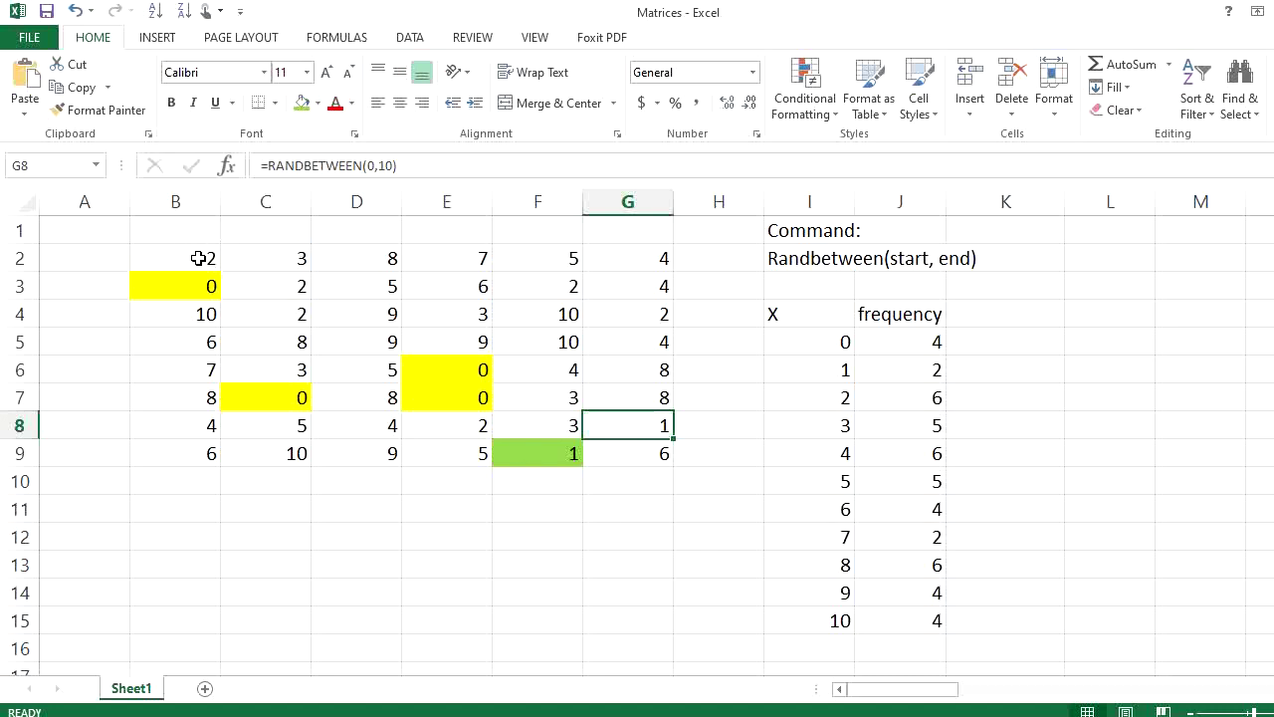
{"action": "left_click_drag", "start_coordinate": [199, 258], "coordinate": [607, 453]}
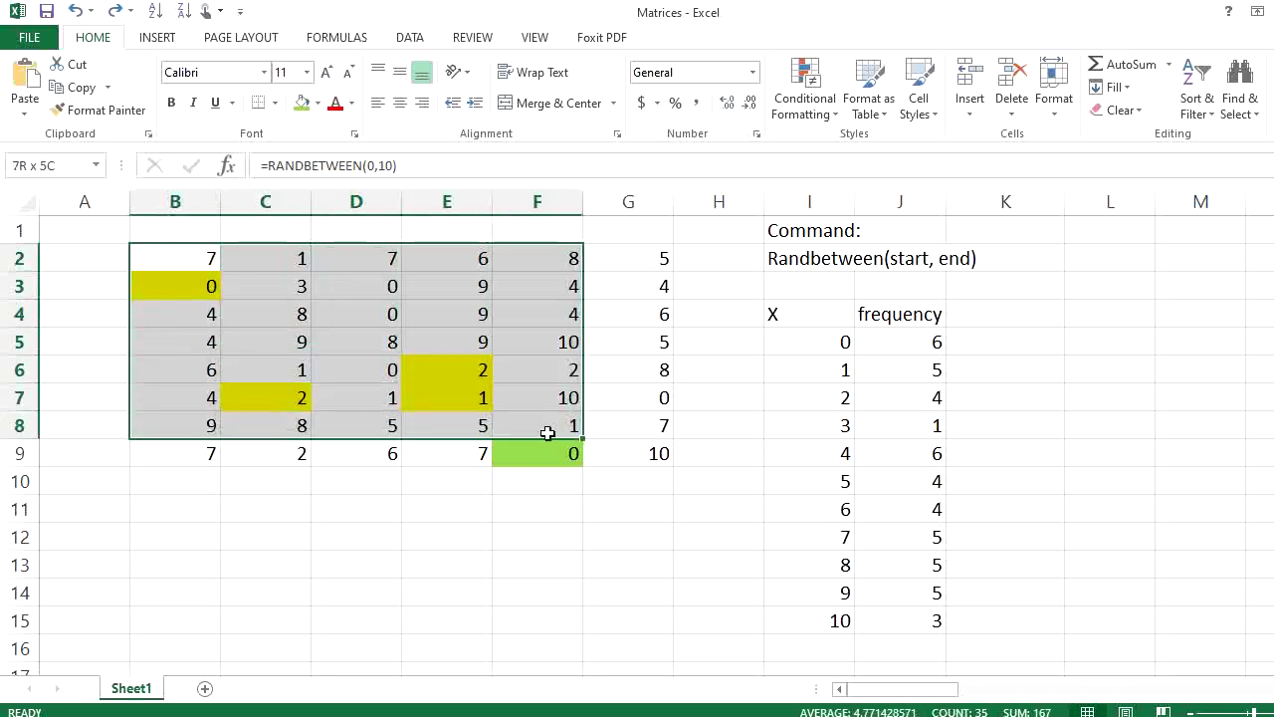
{"action": "right_click", "coordinate": [270, 353]}
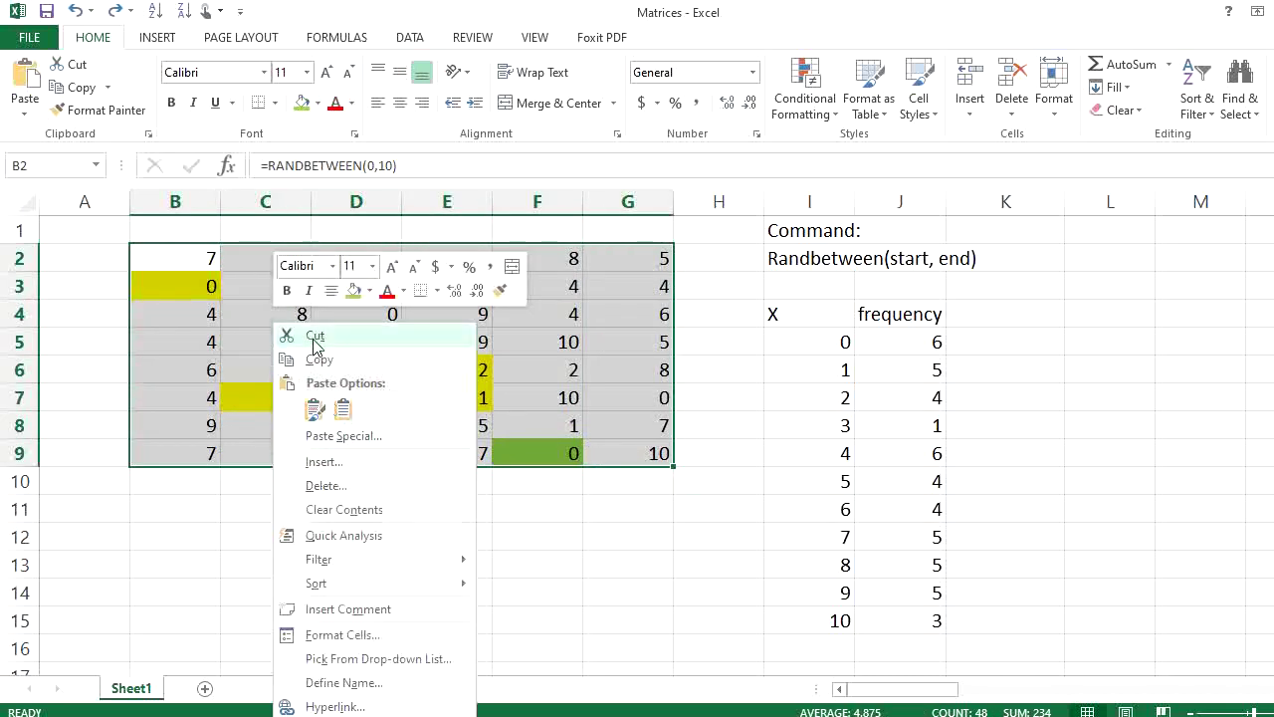
{"action": "left_click", "coordinate": [319, 360]}
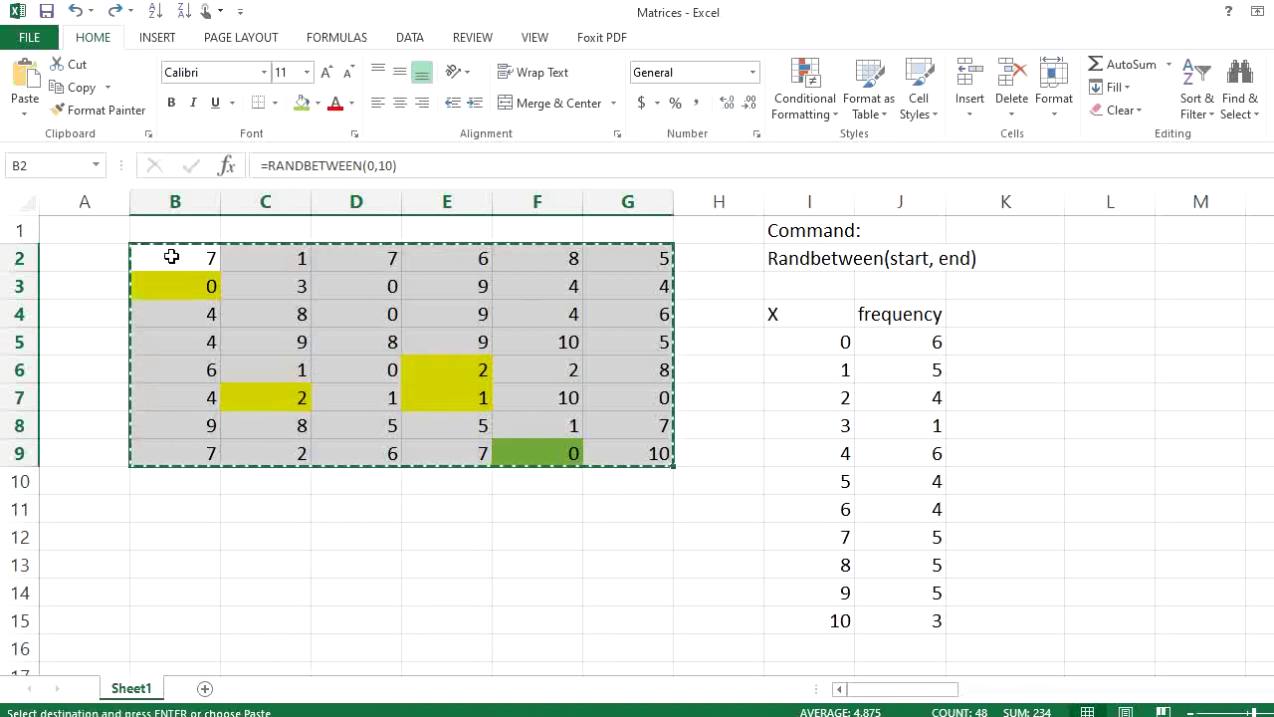
{"action": "right_click", "coordinate": [171, 257]}
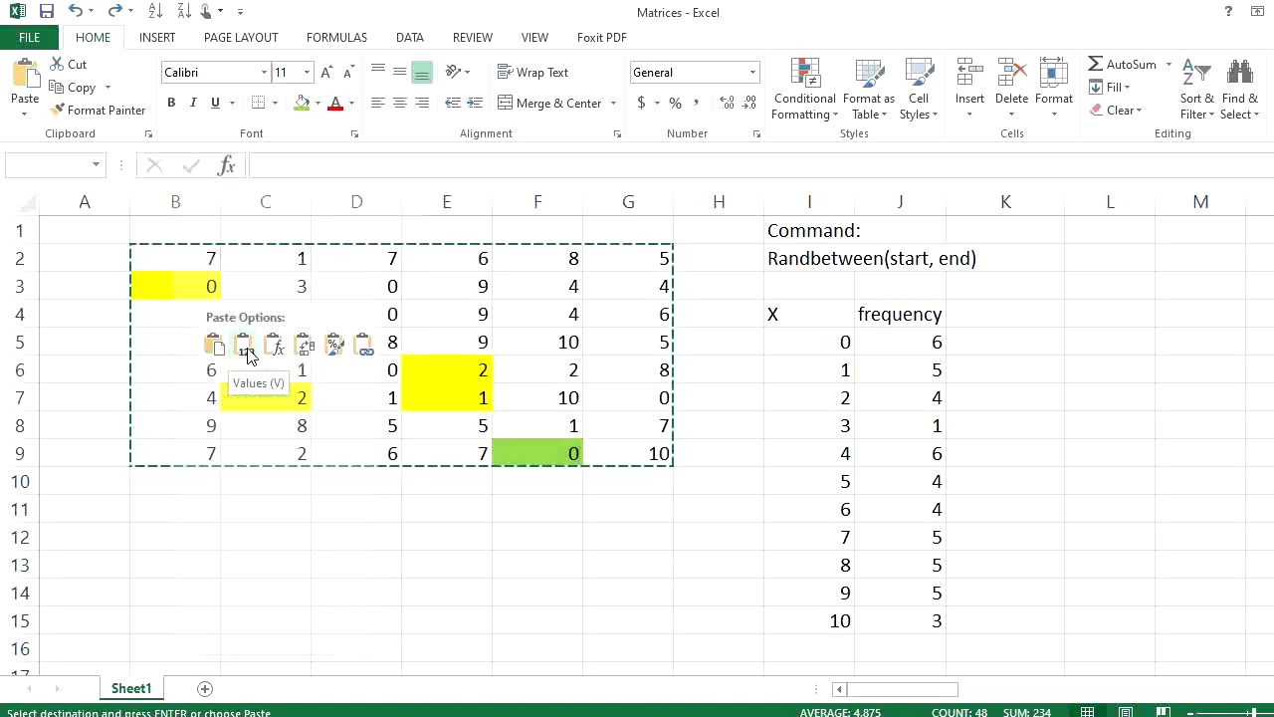
{"action": "left_click", "coordinate": [244, 344]}
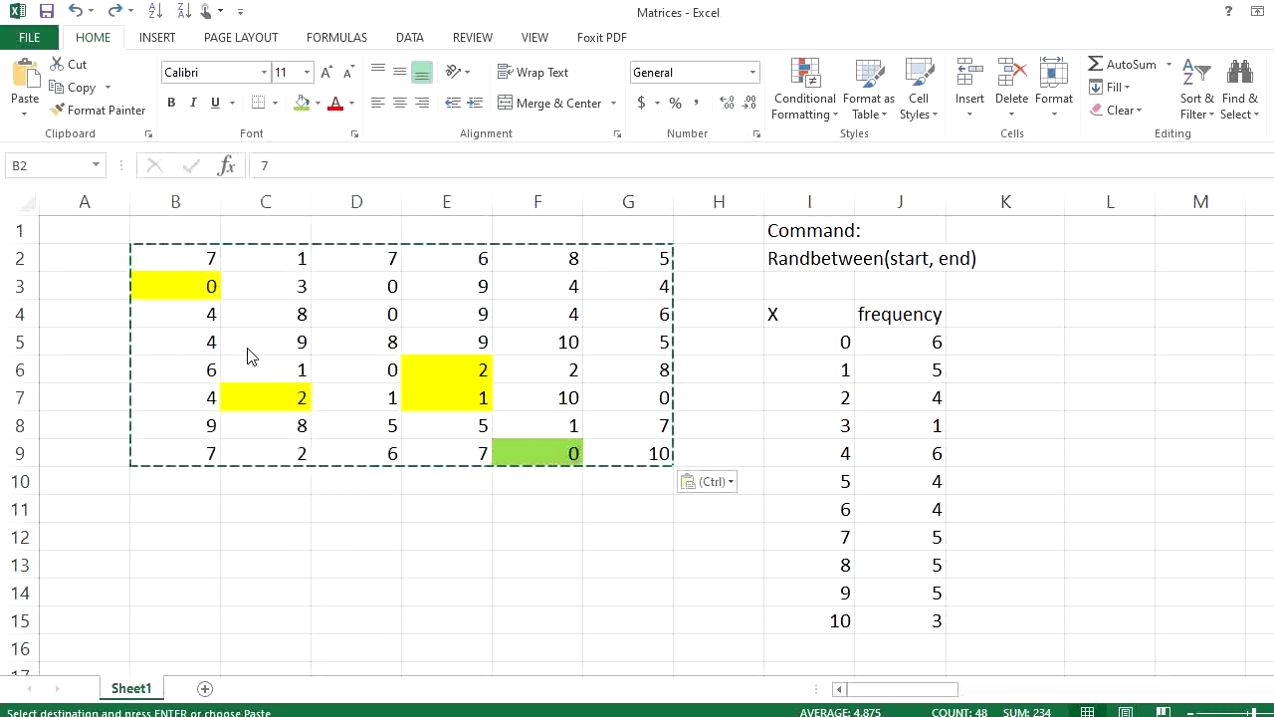
{"action": "left_click", "coordinate": [199, 261]}
{"action": "left_click", "coordinate": [267, 295]}
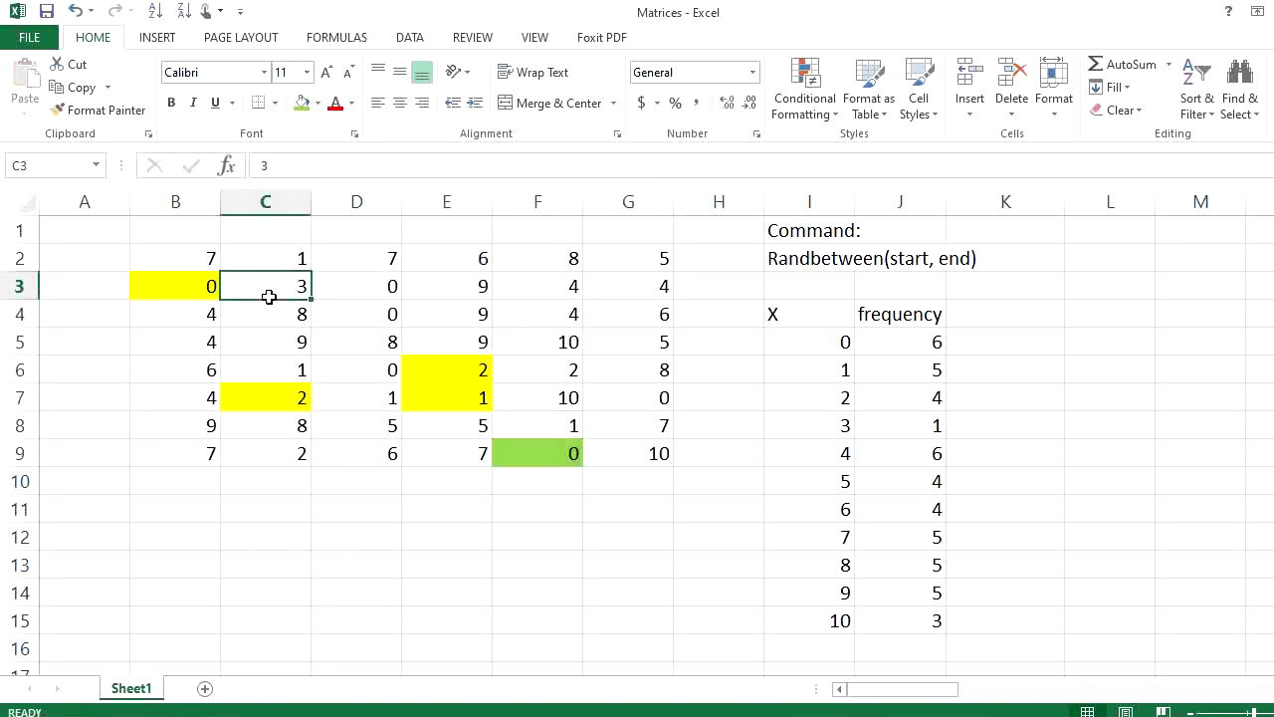
{"action": "left_click", "coordinate": [323, 332]}
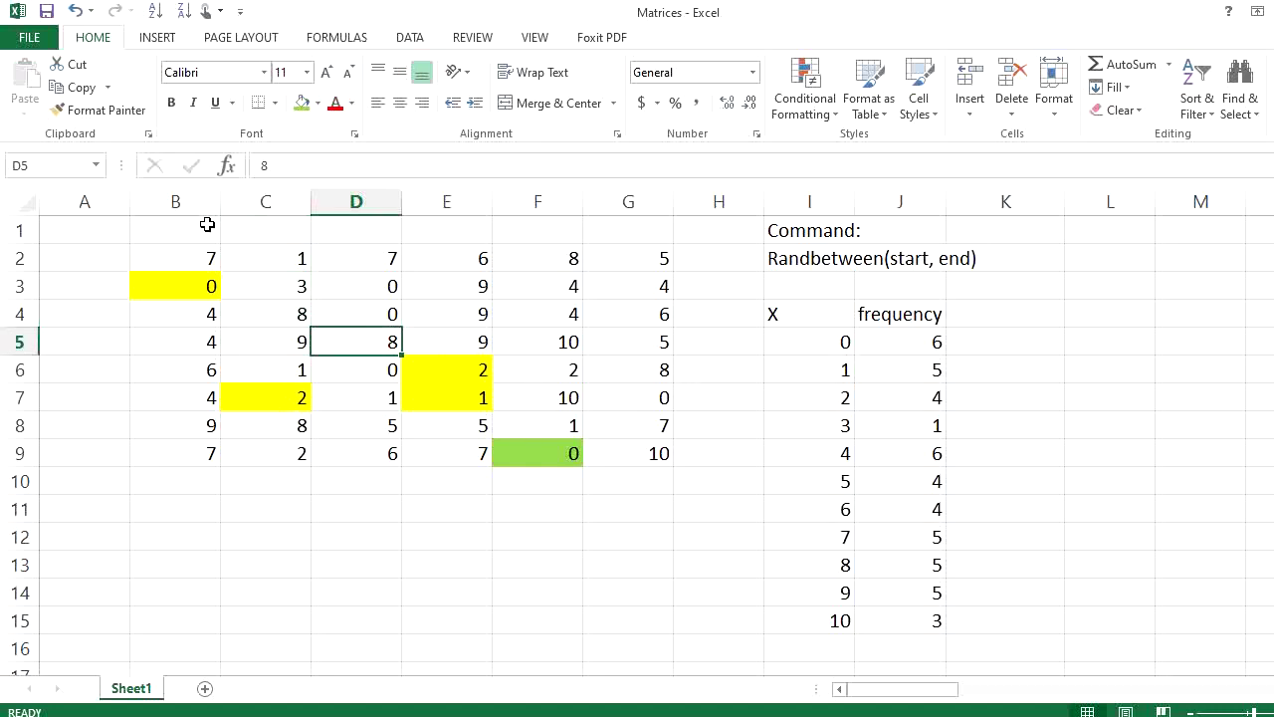
Set the highlighted matrix cells to No Fill, removing the yellow and green backgrounds.
{"action": "left_click_drag", "start_coordinate": [187, 275], "coordinate": [569, 453]}
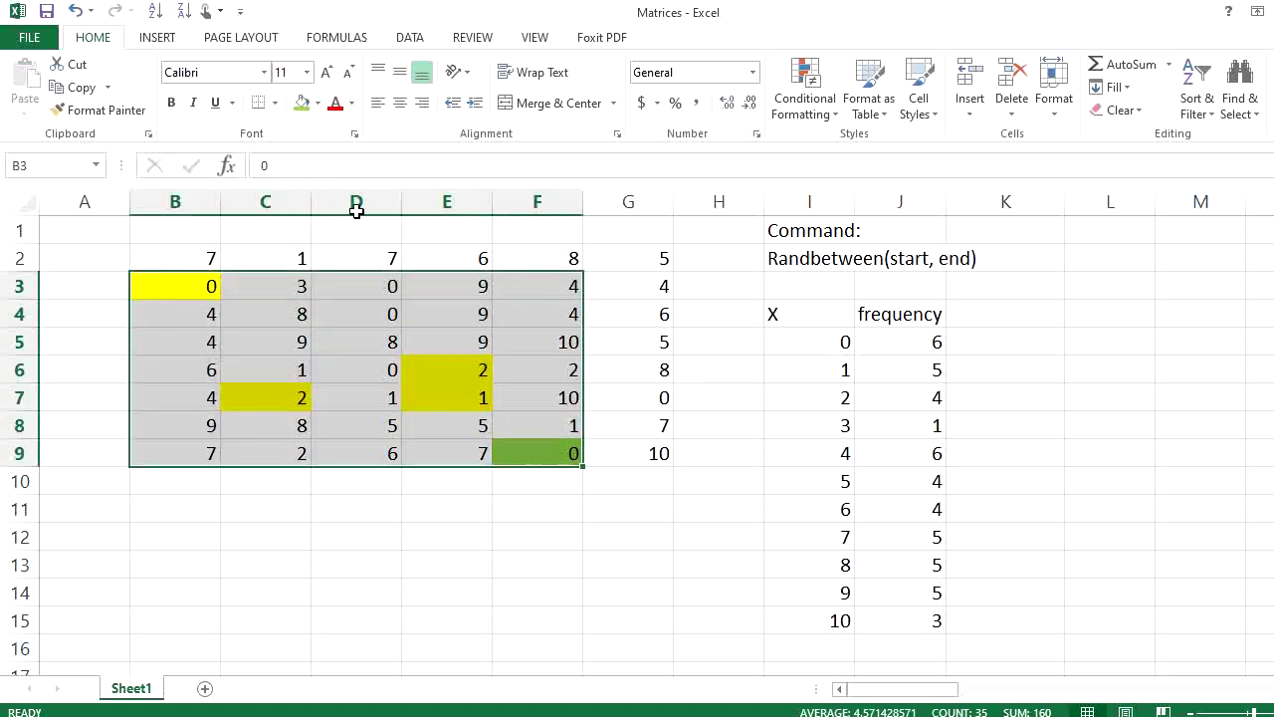
{"action": "left_click", "coordinate": [318, 103]}
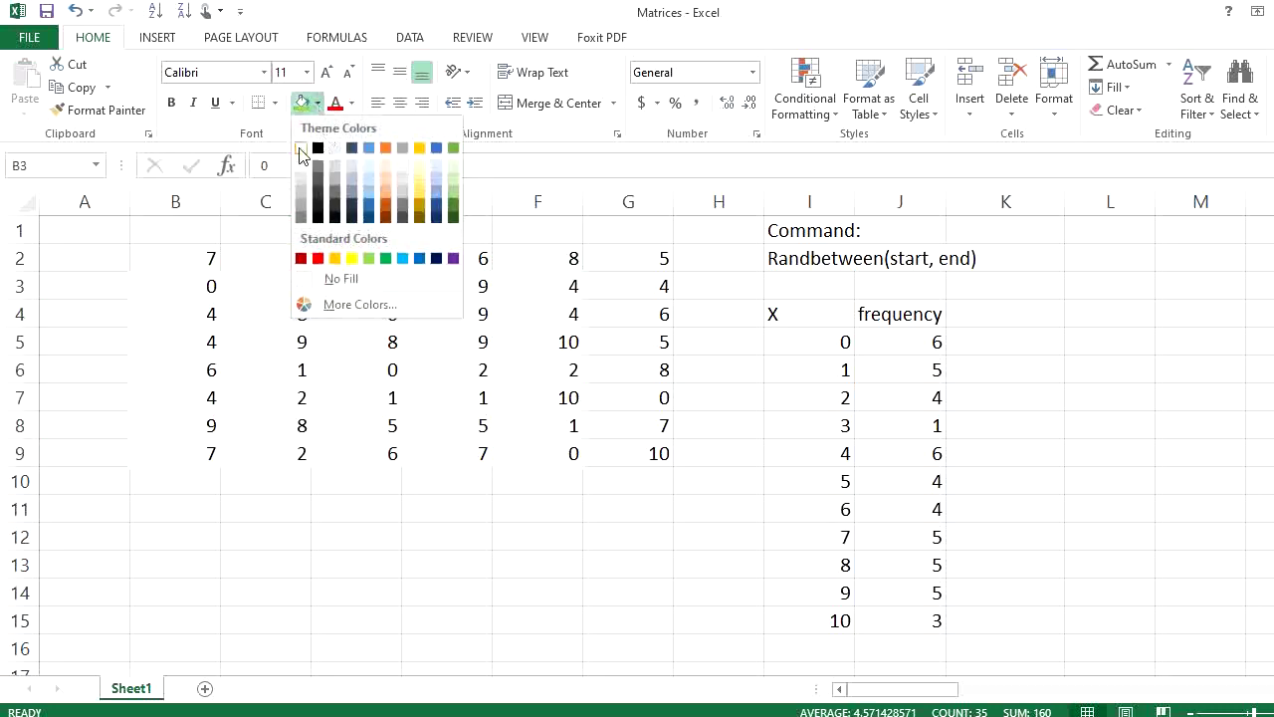
{"action": "left_click", "coordinate": [341, 280]}
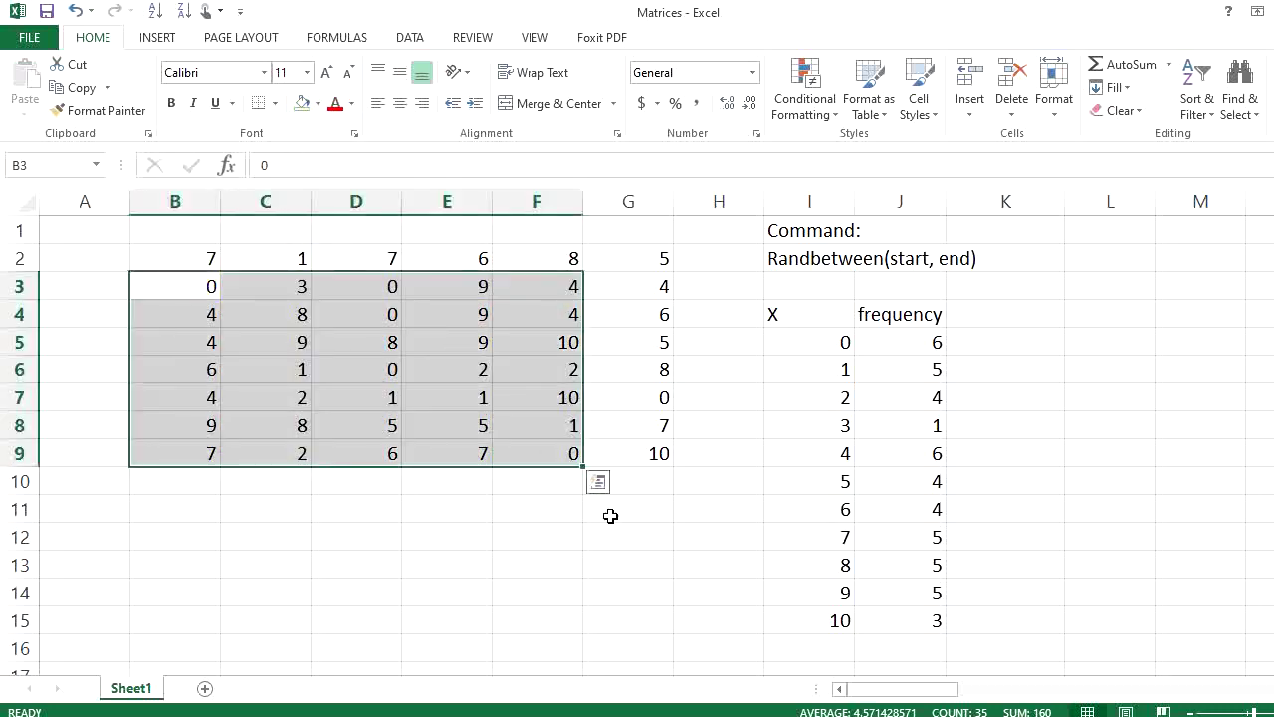
{"action": "left_click", "coordinate": [651, 529]}
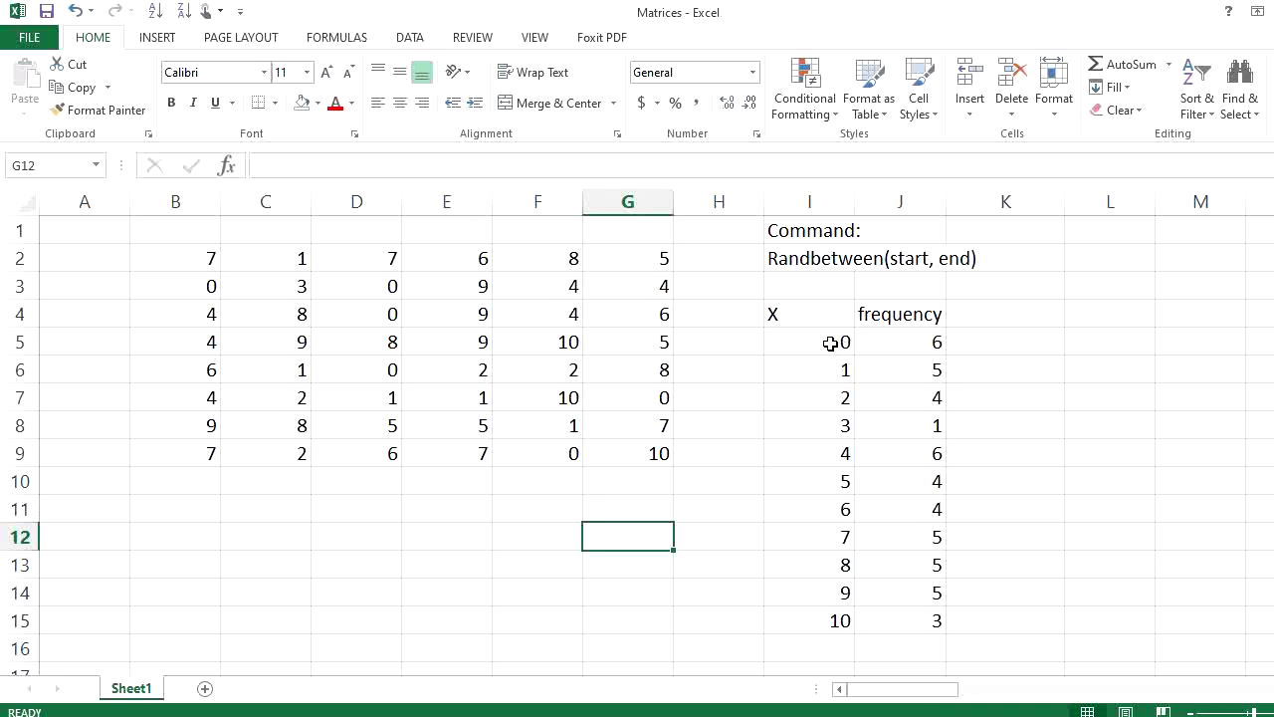
{"action": "left_click", "coordinate": [276, 508]}
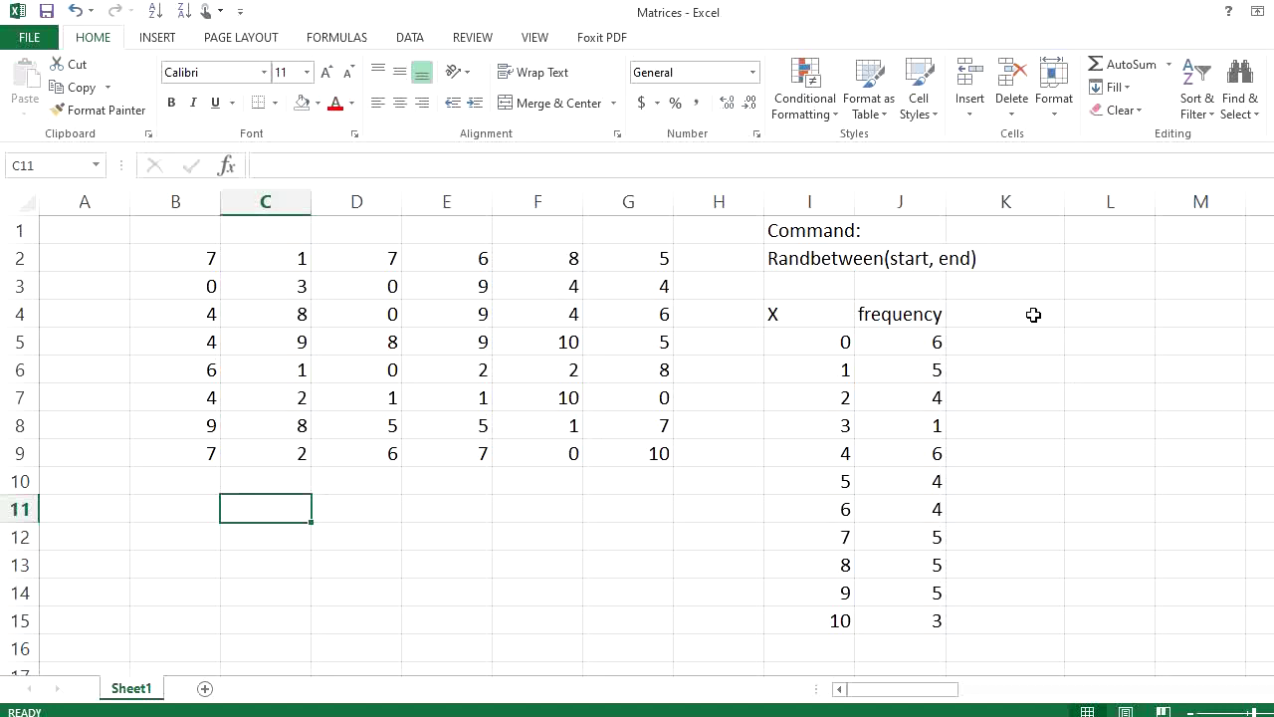
Add the headings Group in K4 and f in L4.
{"action": "left_click", "coordinate": [1034, 317]}
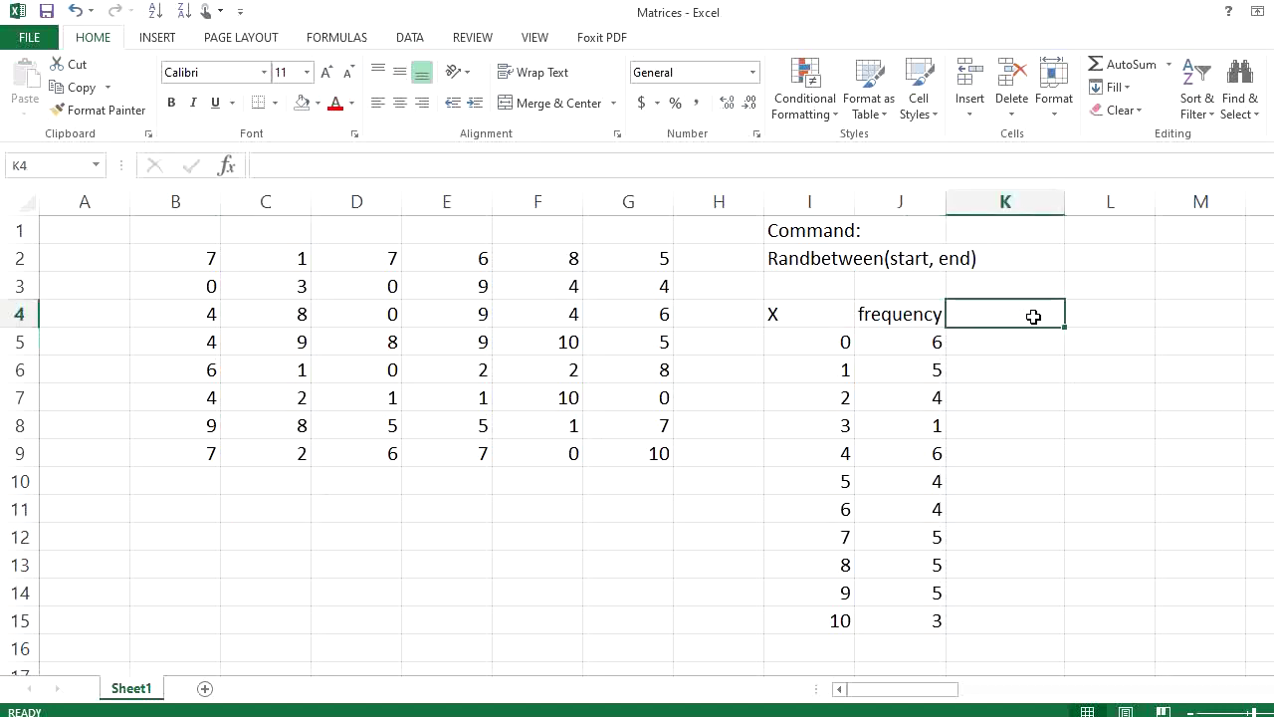
{"action": "type", "text": "Group"}
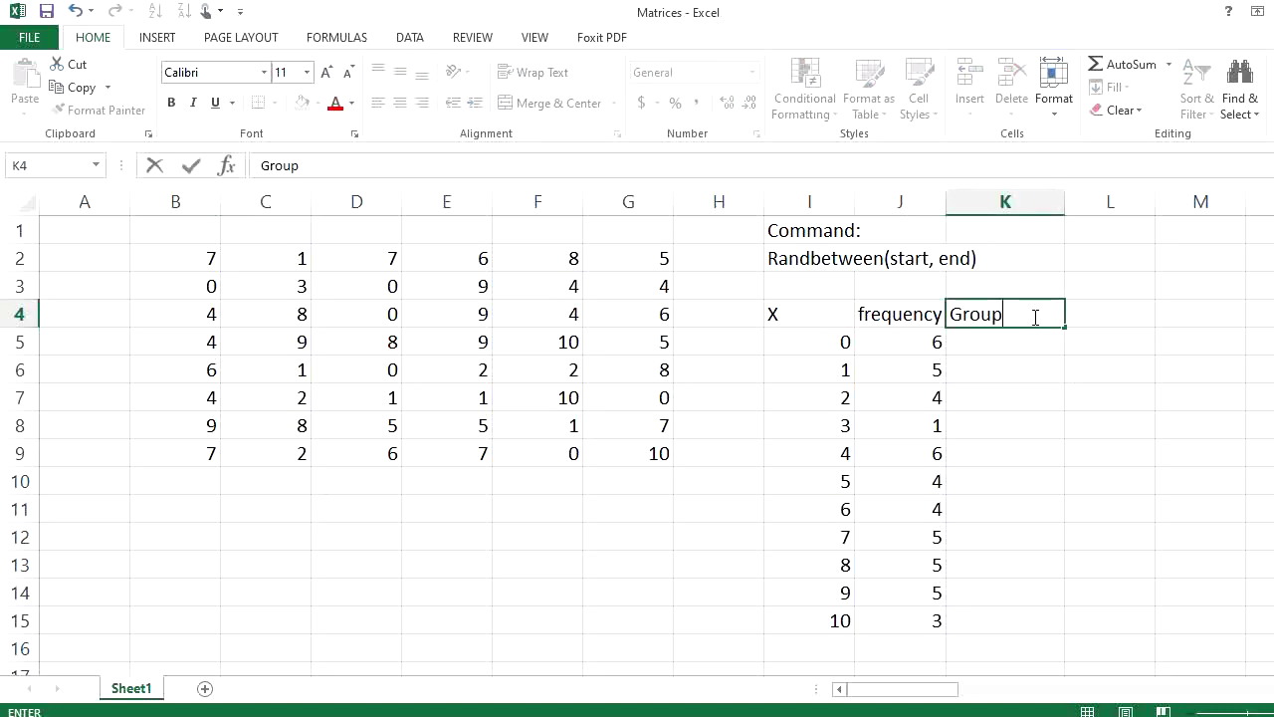
{"action": "key", "text": "Tab"}
{"action": "type", "text": "f"}
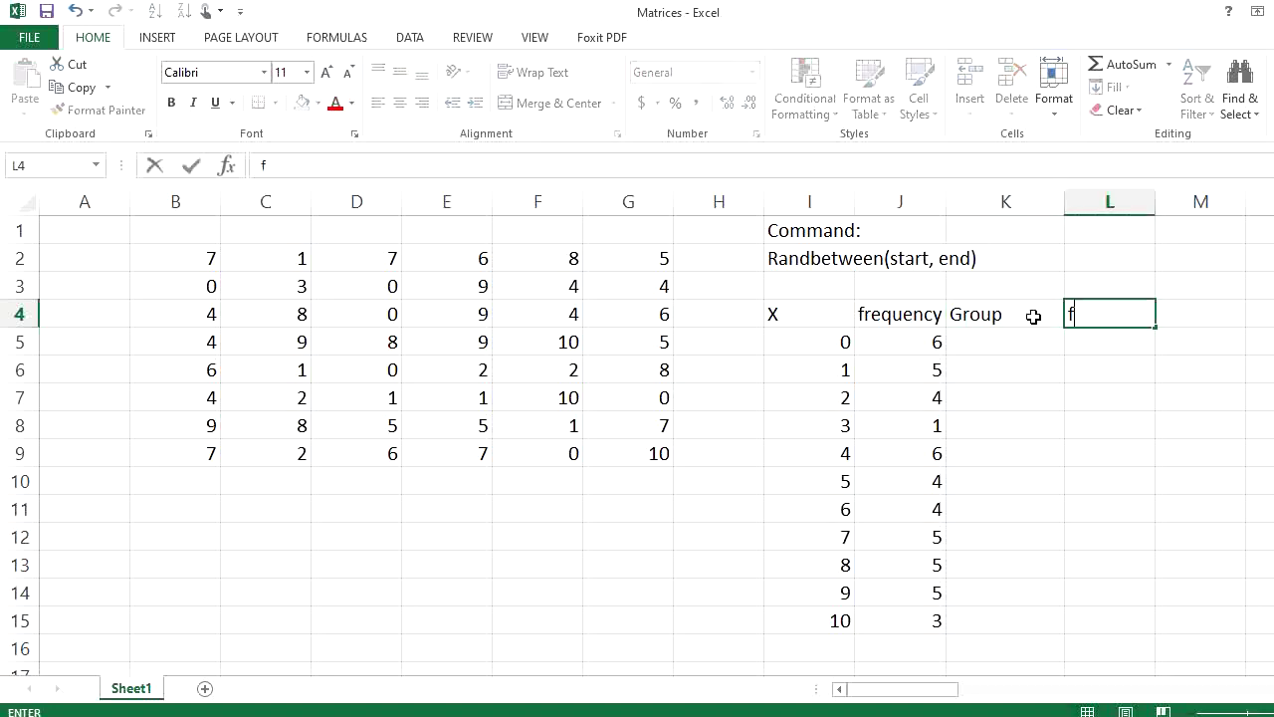
{"action": "key", "text": "Return"}
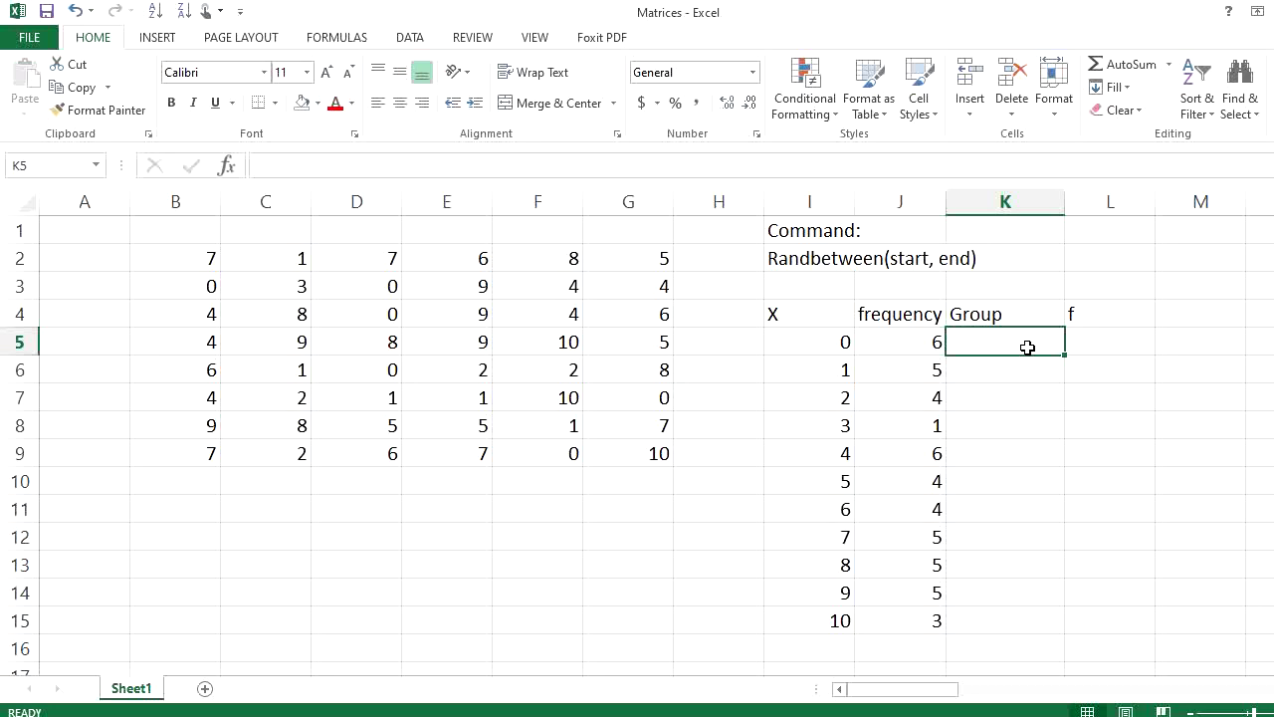
Enter the upper limits 2, 4, 6, 8, 10 in K5:K9.
{"action": "type", "text": "2"}
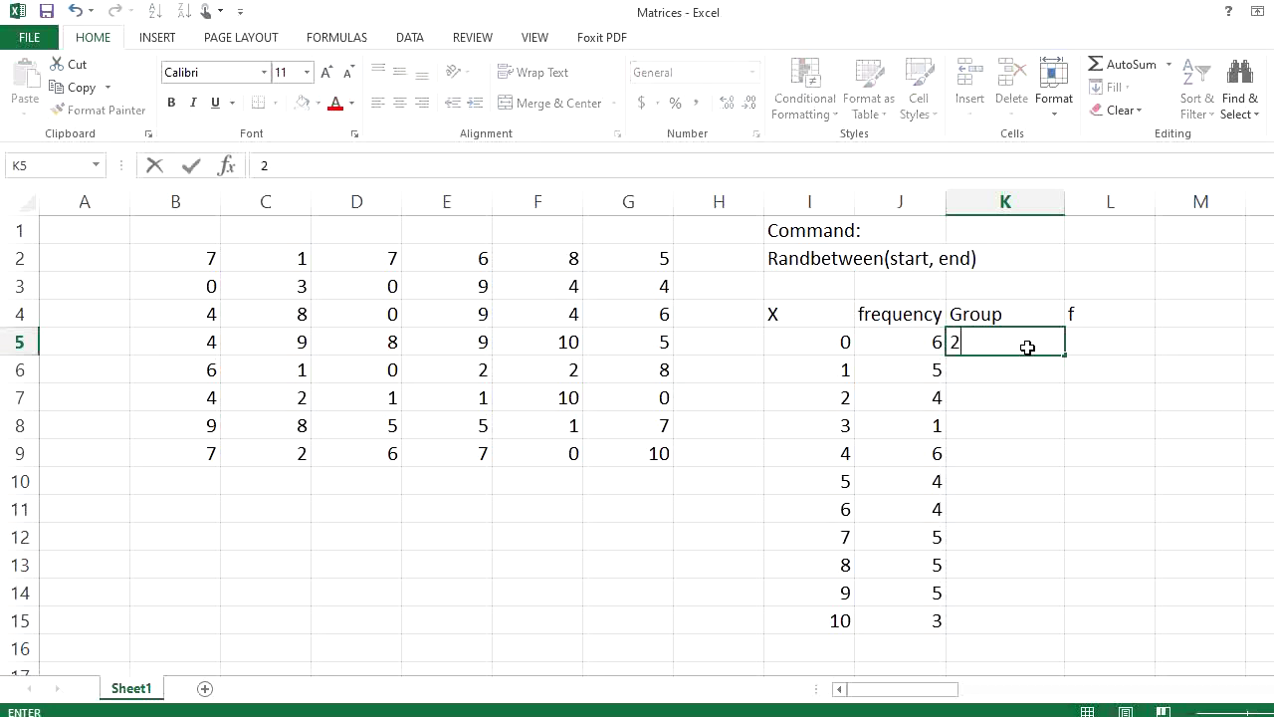
{"action": "key", "text": "Return"}
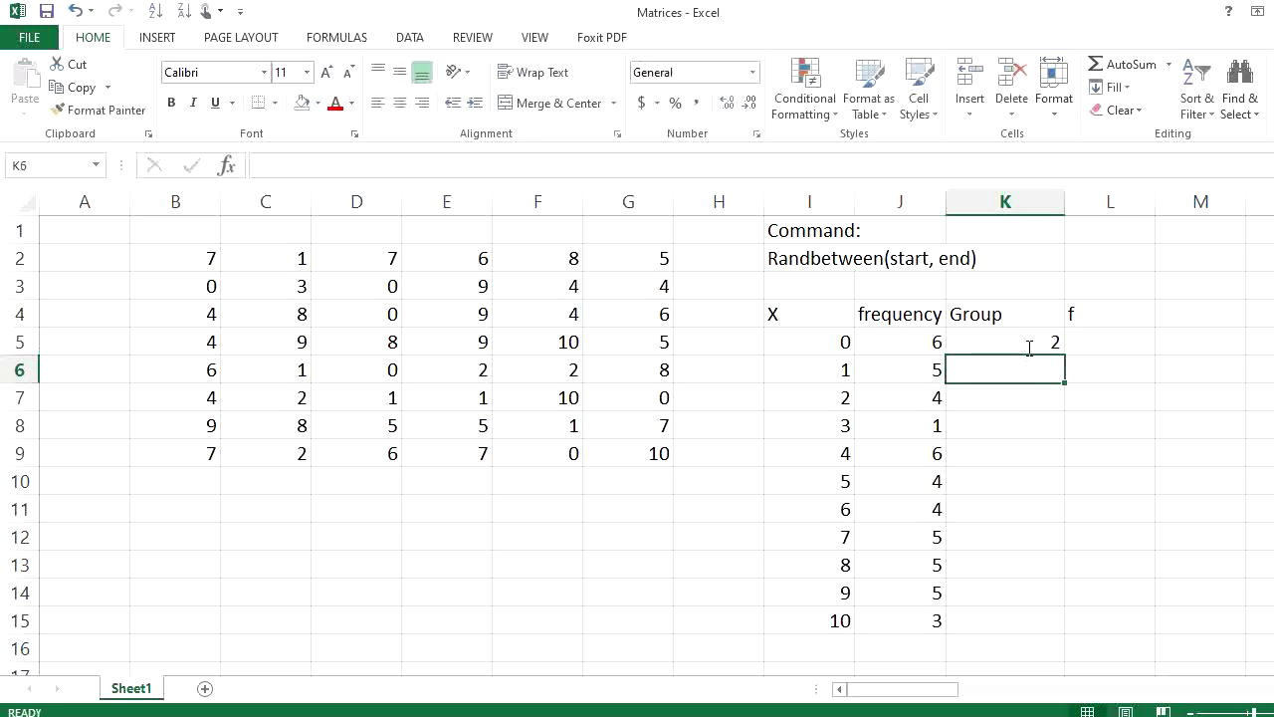
{"action": "type", "text": "4"}
{"action": "key", "text": "Return"}
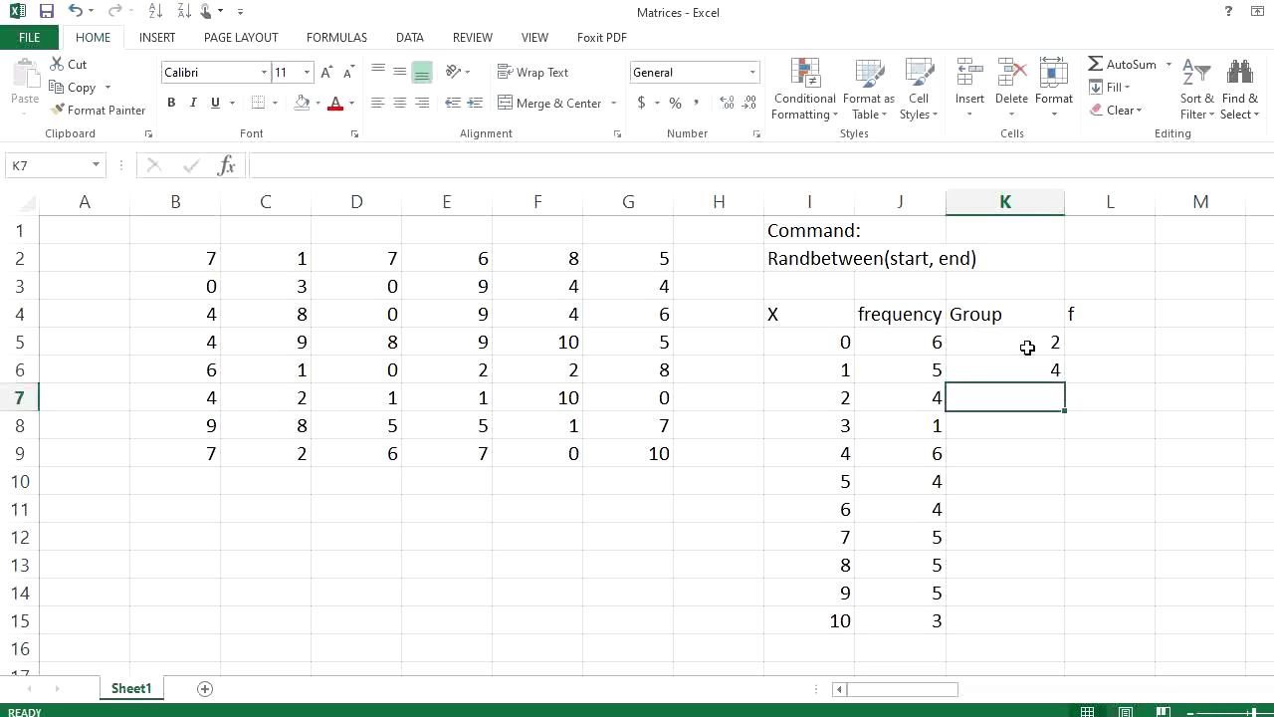
{"action": "type", "text": "6"}
{"action": "key", "text": "Return"}
{"action": "type", "text": "8"}
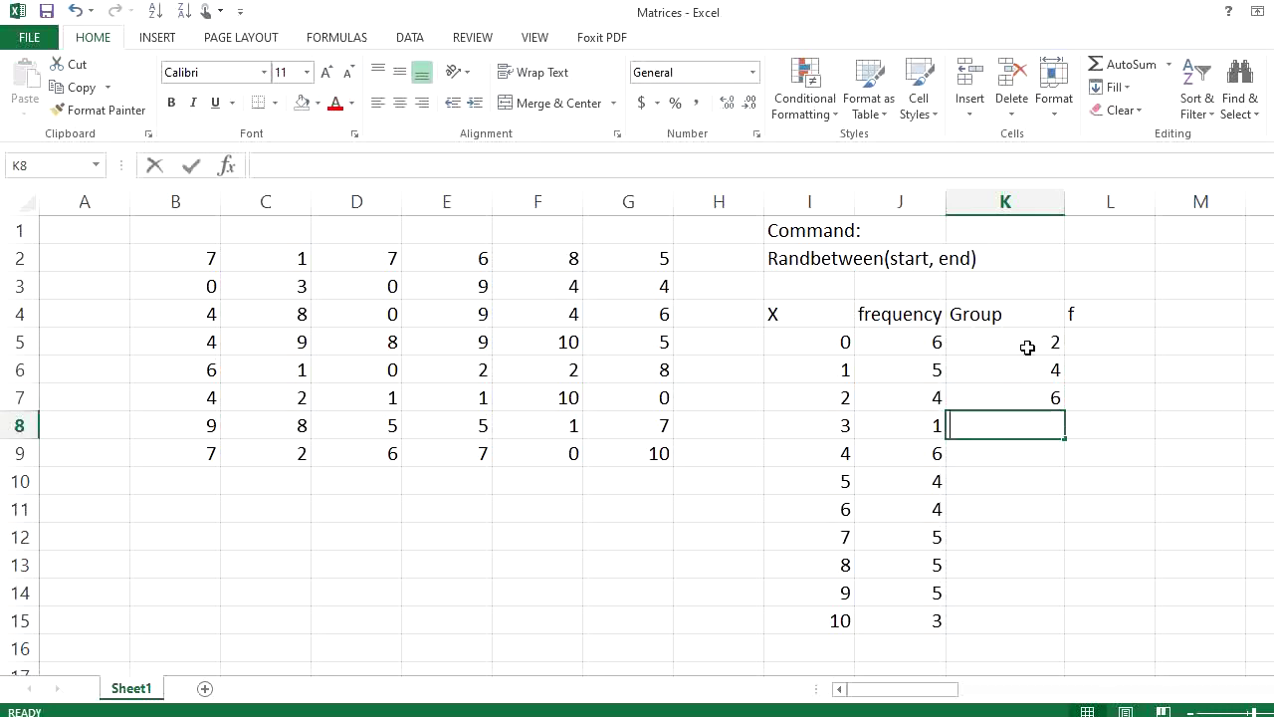
{"action": "key", "text": "Return"}
{"action": "type", "text": "10"}
{"action": "key", "text": "Return"}
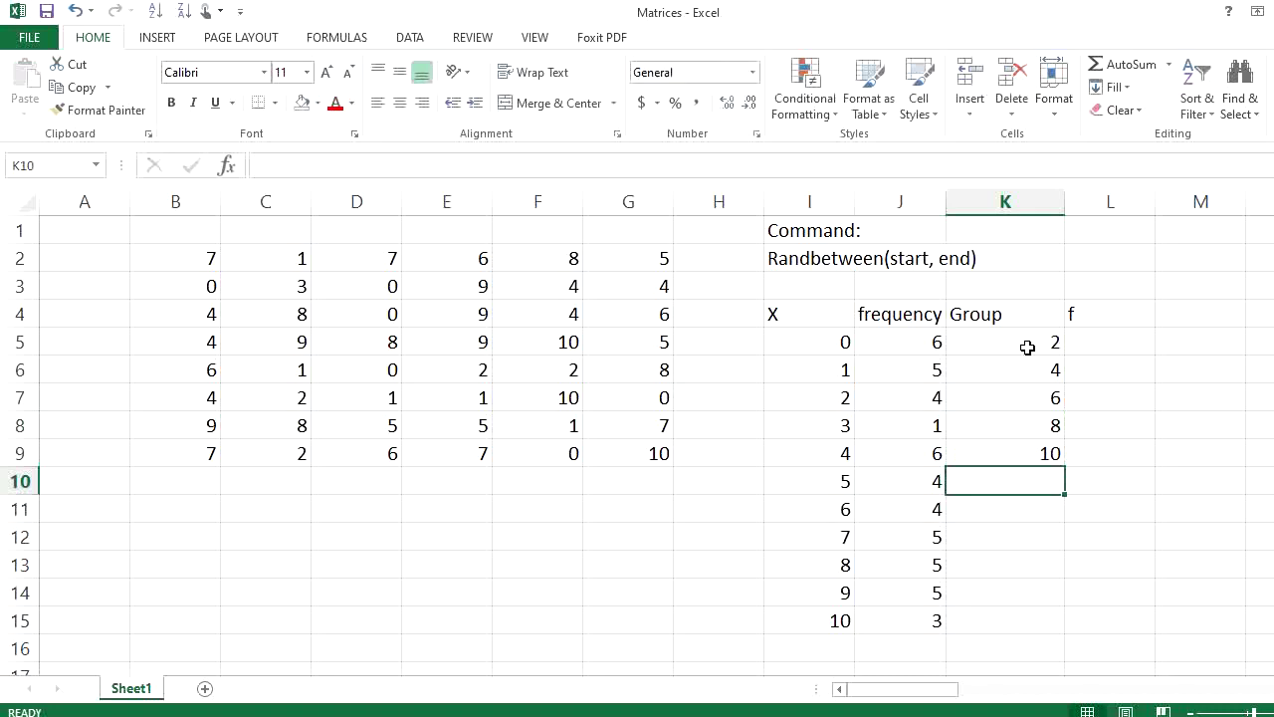
Enter the array formula {=FREQUENCY(B2:G9,K5:K9)} in L5:L9, giving 15, 7, 8, 10, 8.
{"action": "left_click_drag", "start_coordinate": [1119, 348], "coordinate": [1120, 450]}
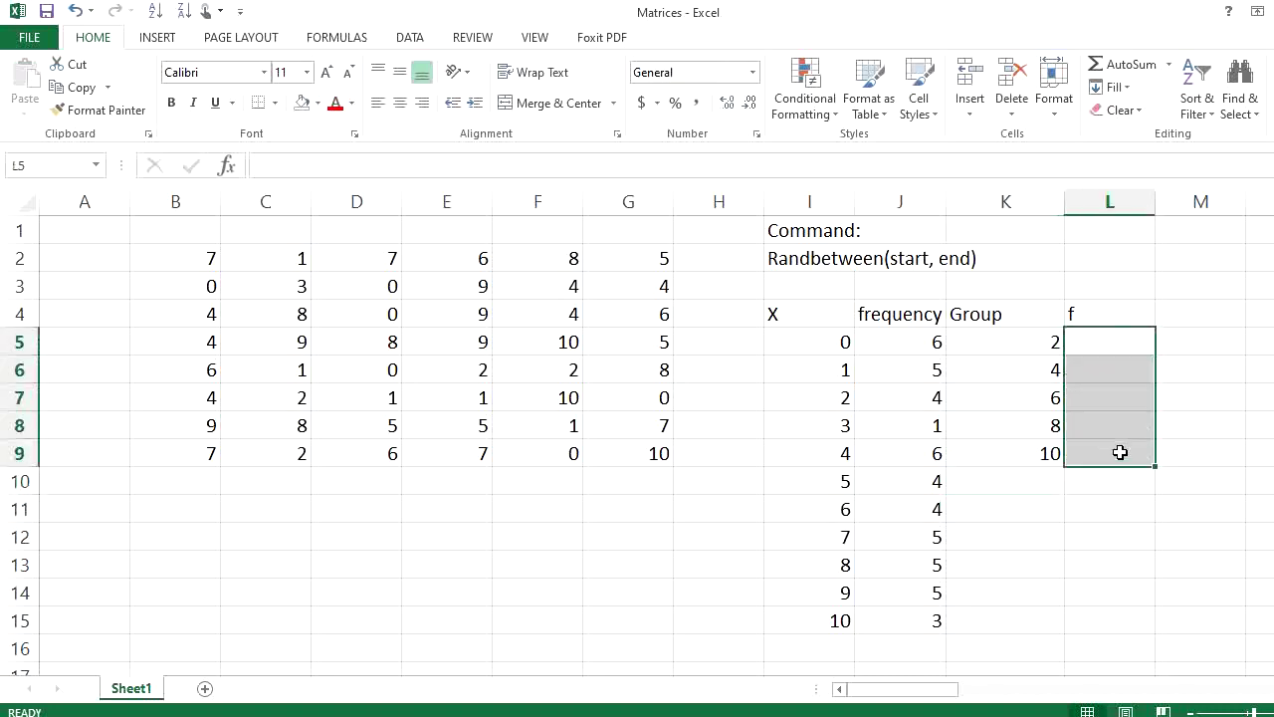
{"action": "type", "text": "=f"}
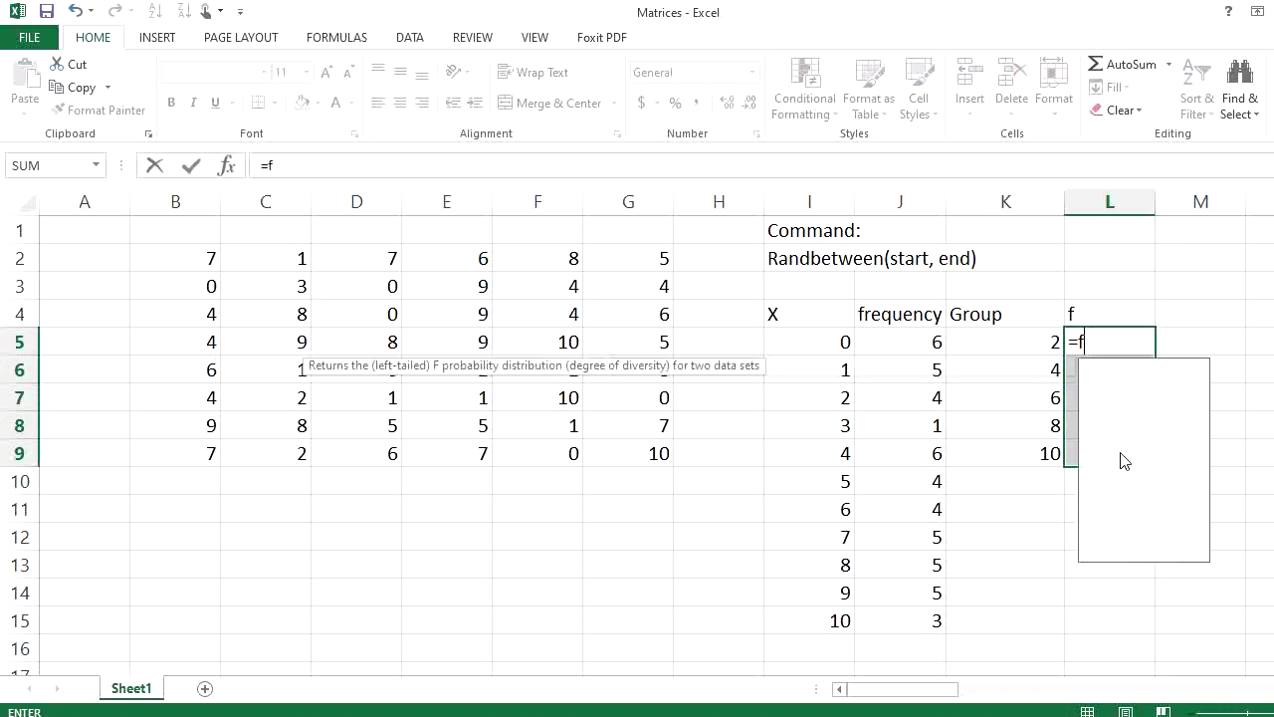
{"action": "type", "text": "requenc"}
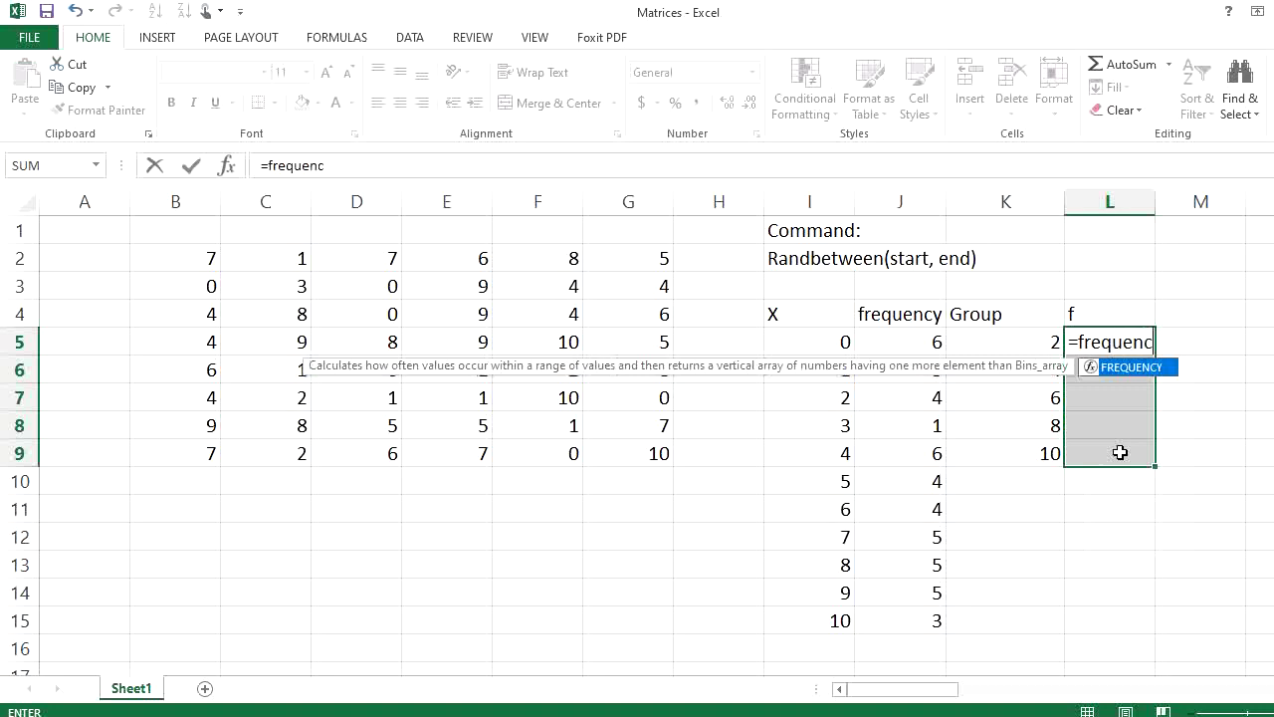
{"action": "type", "text": "y("}
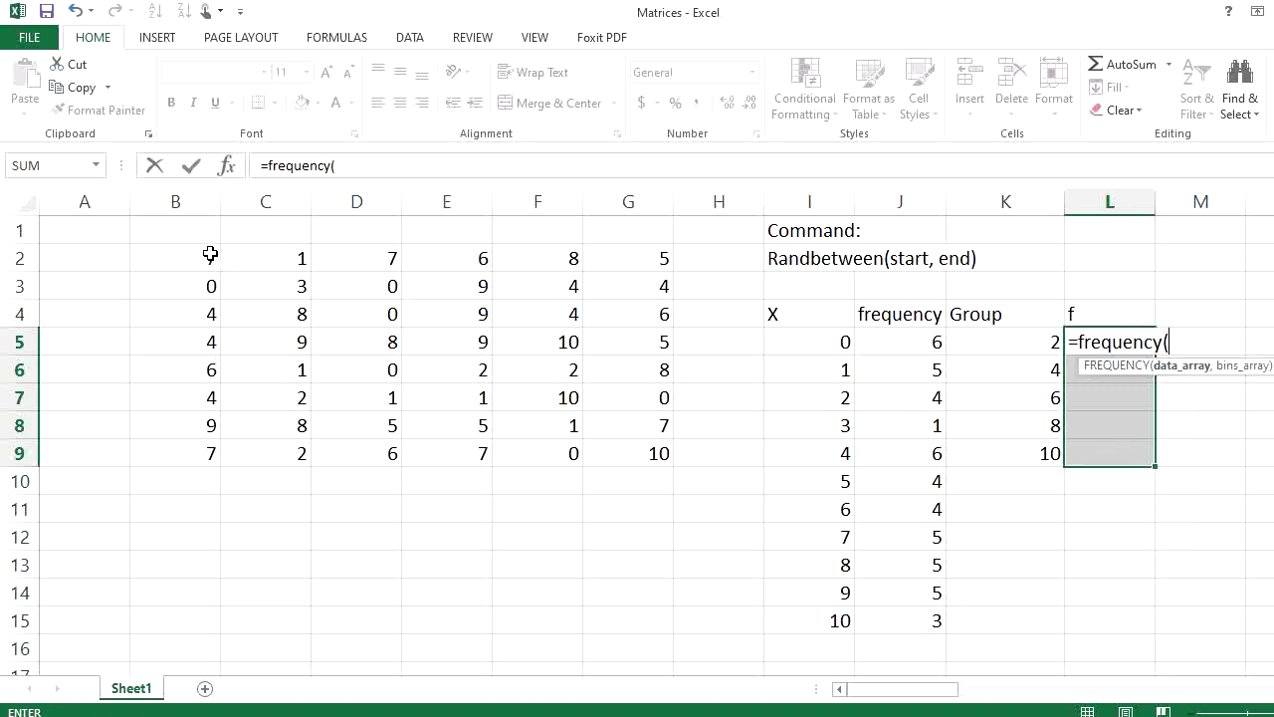
{"action": "left_click_drag", "start_coordinate": [207, 257], "coordinate": [633, 449]}
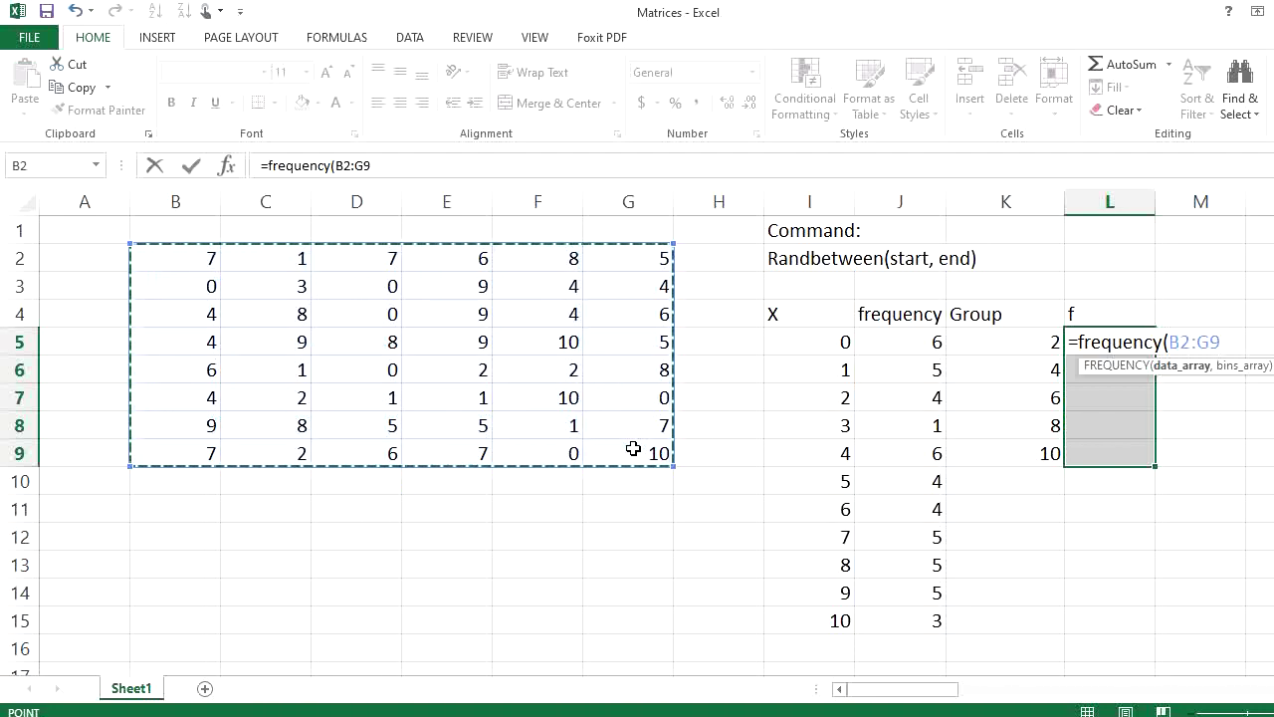
{"action": "type", "text": ","}
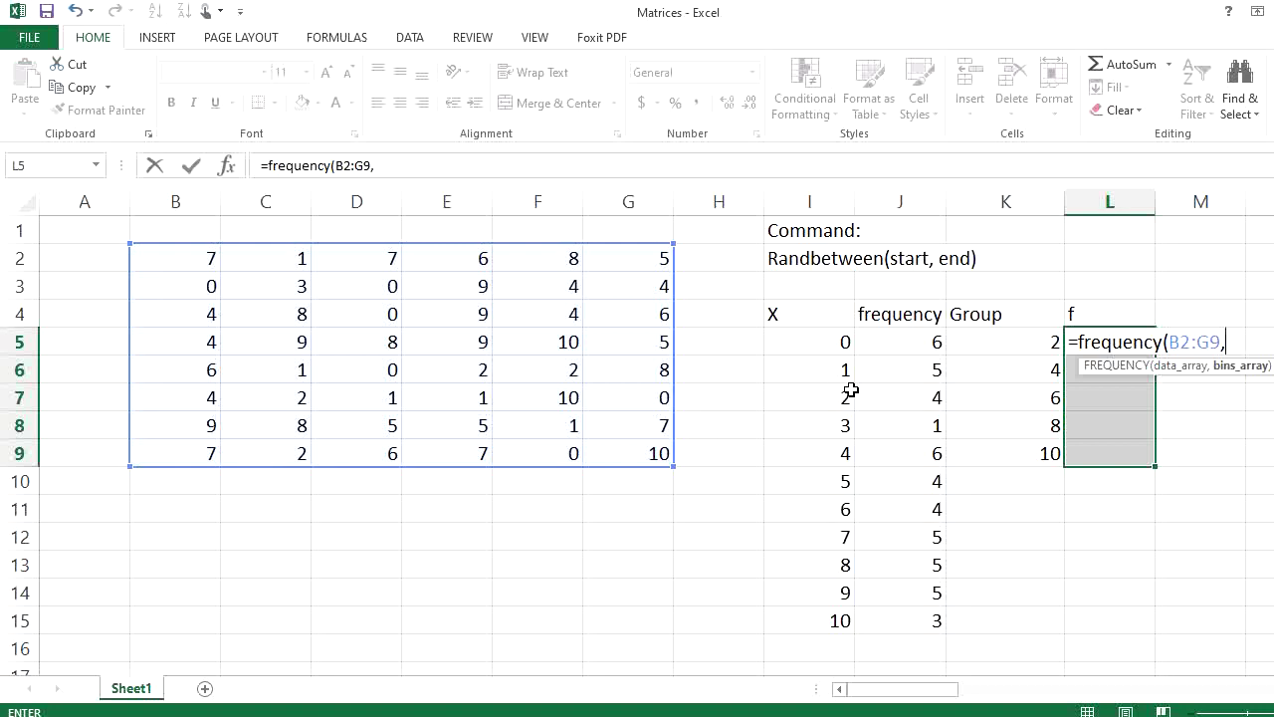
{"action": "left_click", "coordinate": [1021, 345]}
{"action": "left_click_drag", "start_coordinate": [1020, 345], "coordinate": [1023, 447]}
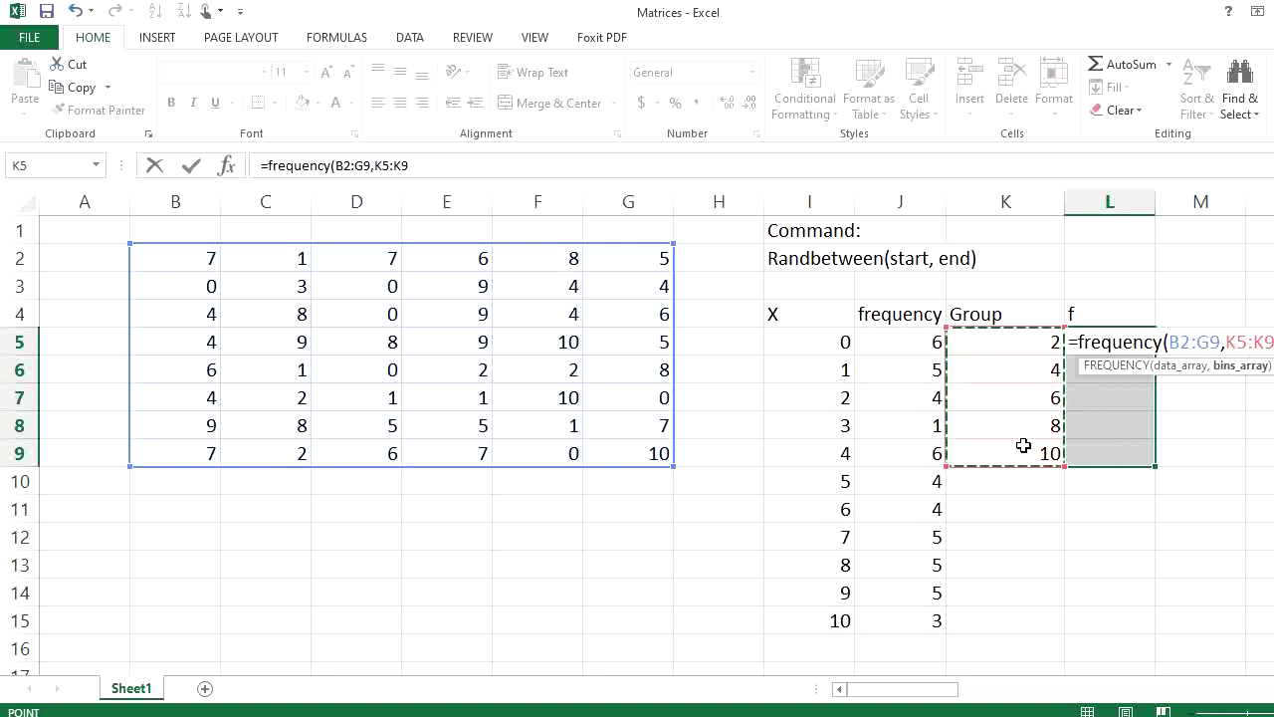
{"action": "type", "text": ")"}
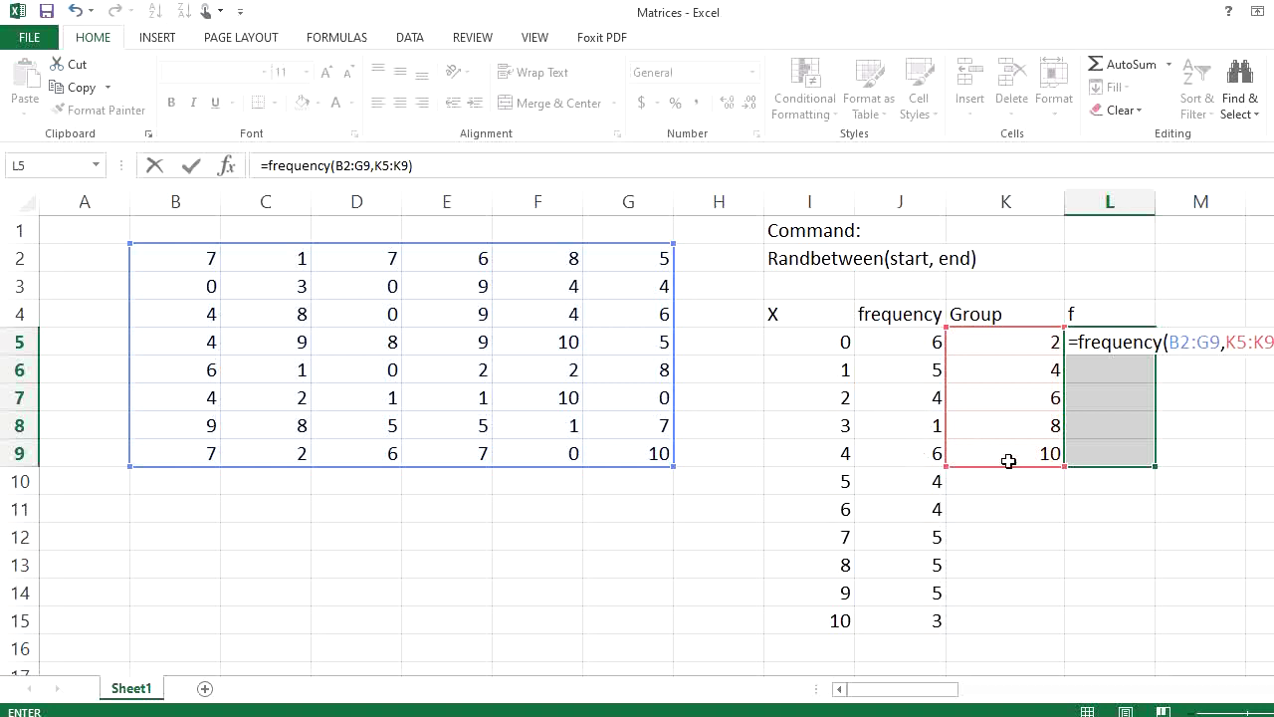
{"action": "key", "text": "ctrl+shift+Return"}
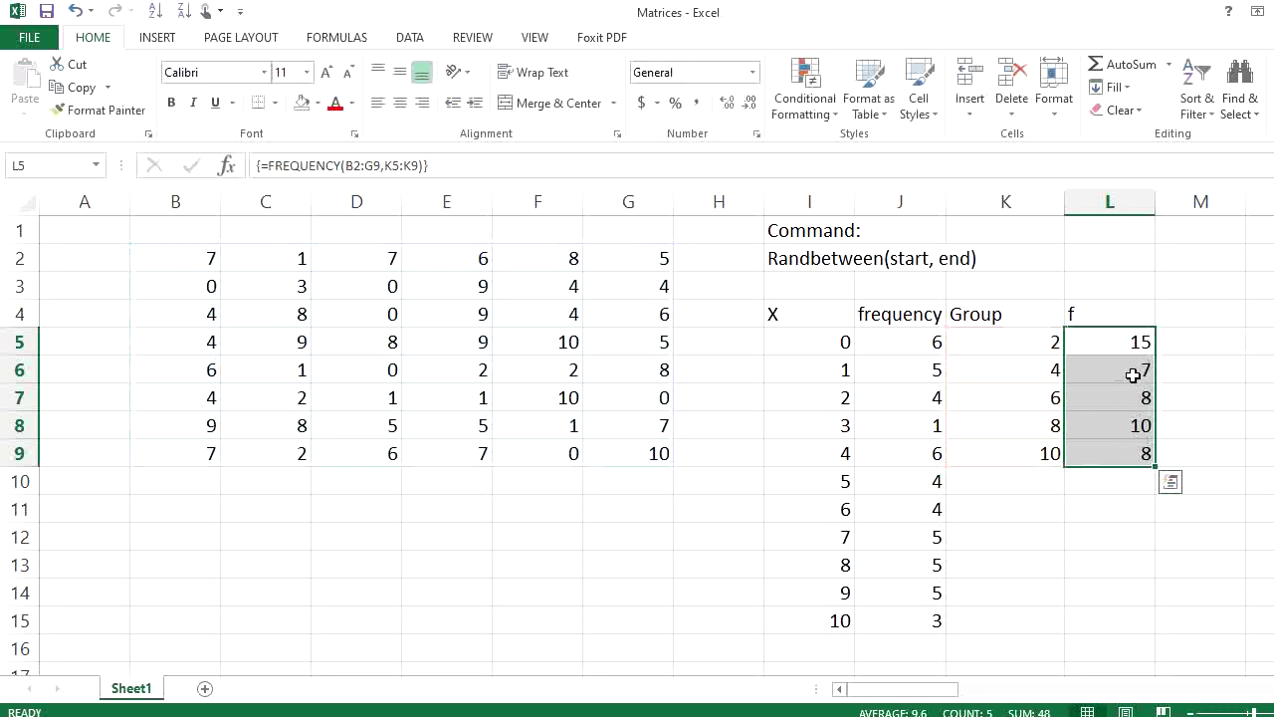
{"action": "left_click", "coordinate": [1180, 376]}
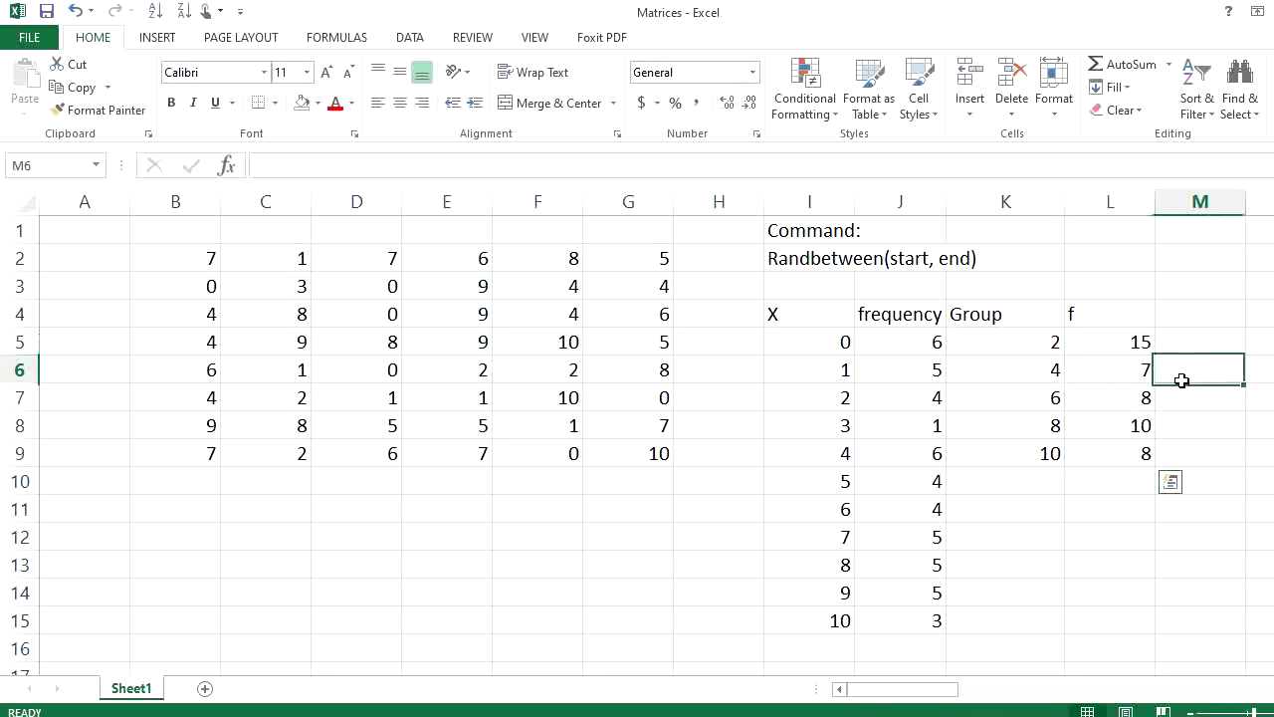
{"action": "left_click", "coordinate": [1032, 344]}
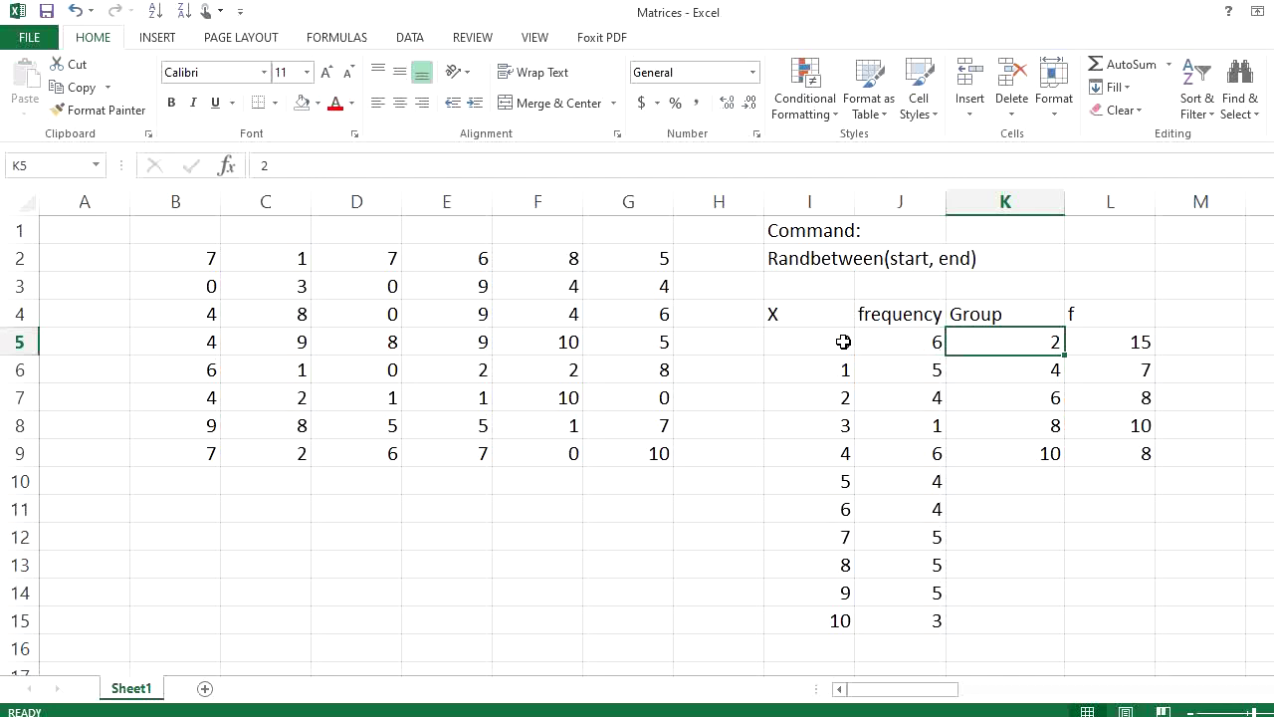
{"action": "left_click_drag", "start_coordinate": [848, 343], "coordinate": [908, 392]}
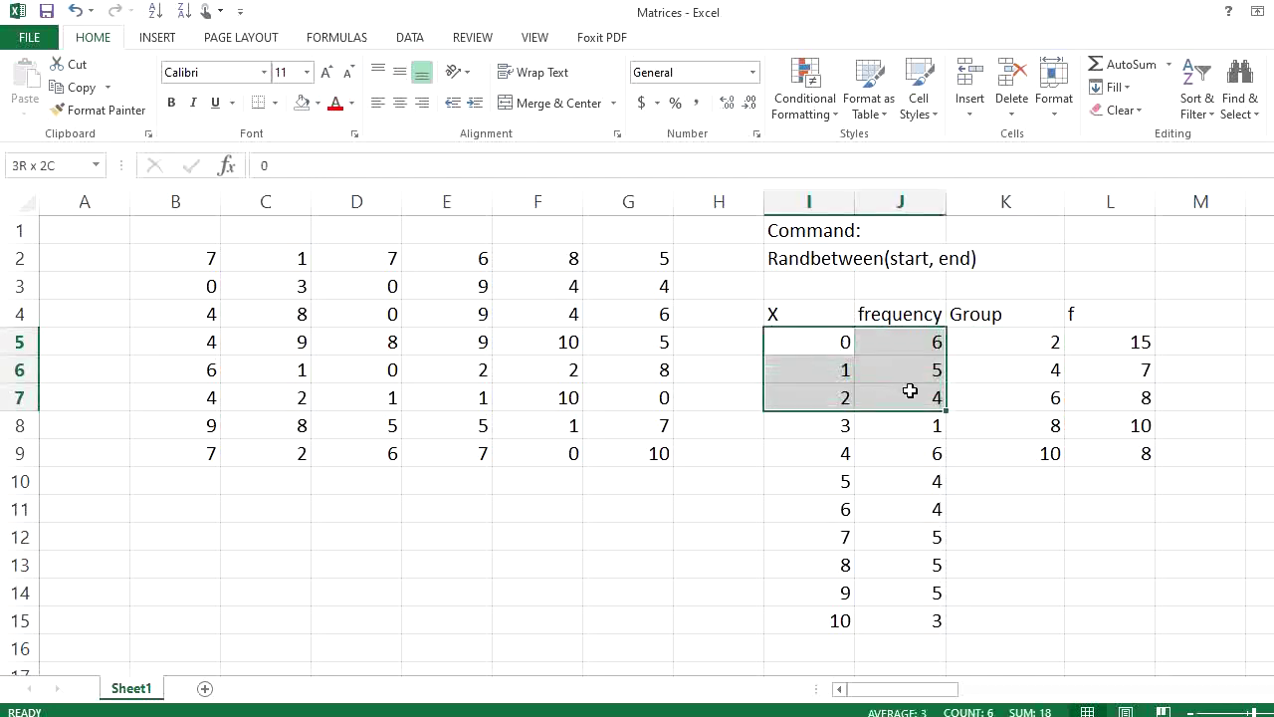
{"action": "left_click", "coordinate": [318, 102]}
{"action": "left_click", "coordinate": [301, 165]}
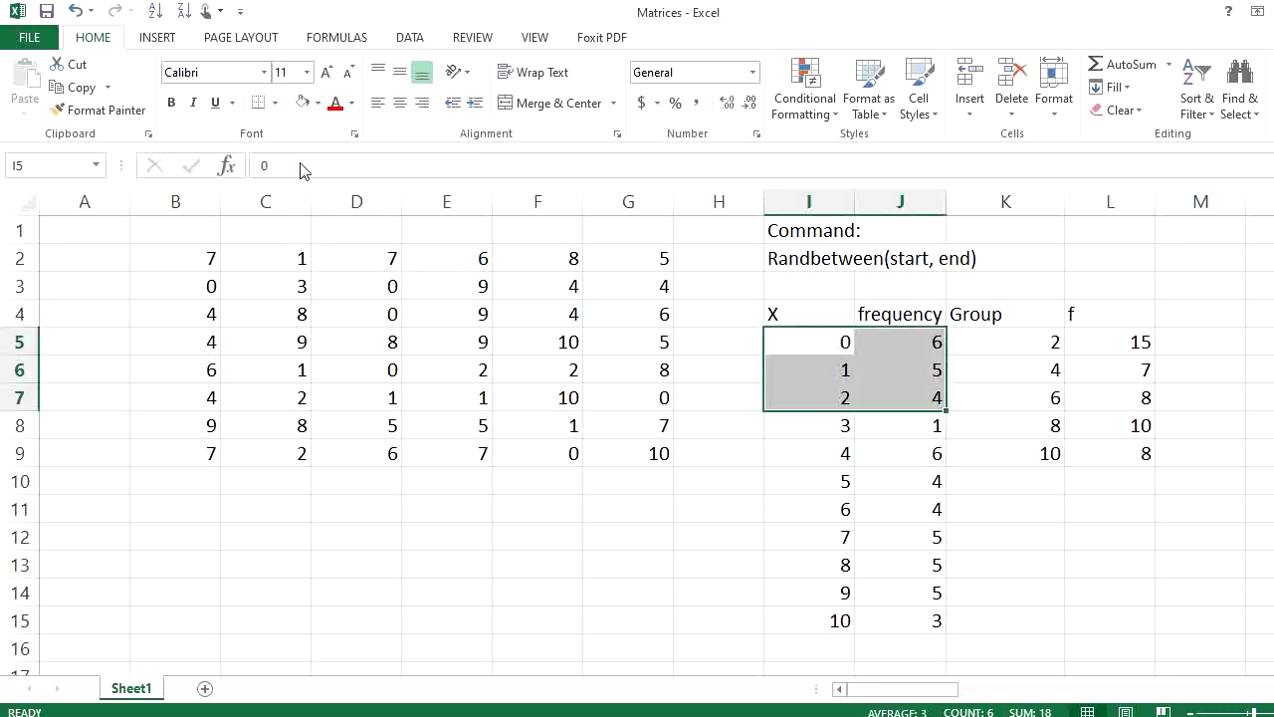
{"action": "left_click", "coordinate": [821, 456]}
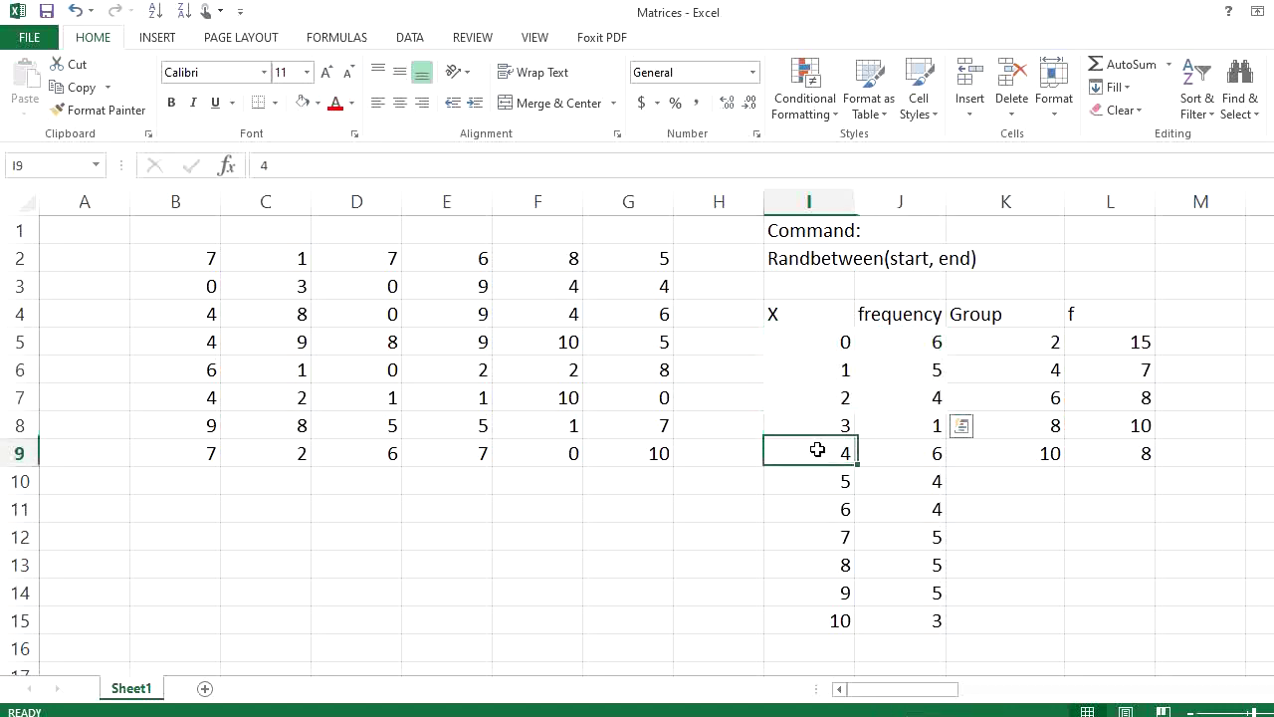
{"action": "left_click", "coordinate": [1140, 342]}
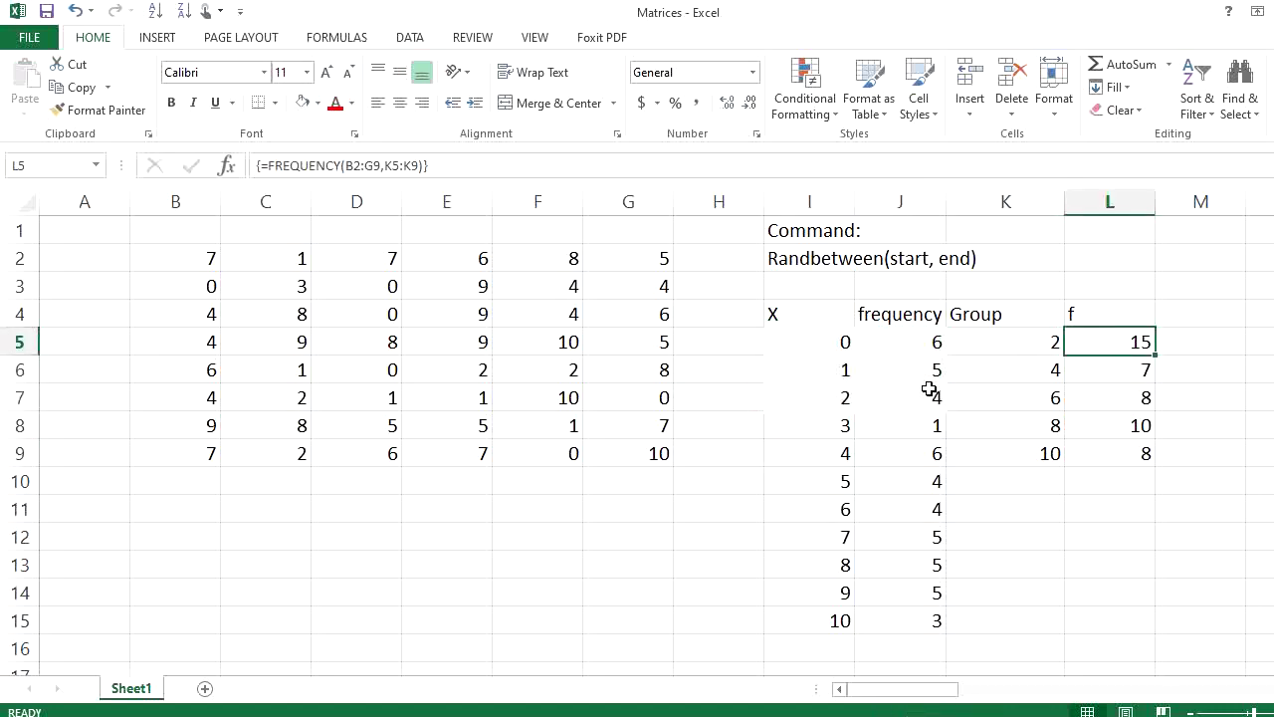
{"action": "left_click_drag", "start_coordinate": [934, 341], "coordinate": [934, 402]}
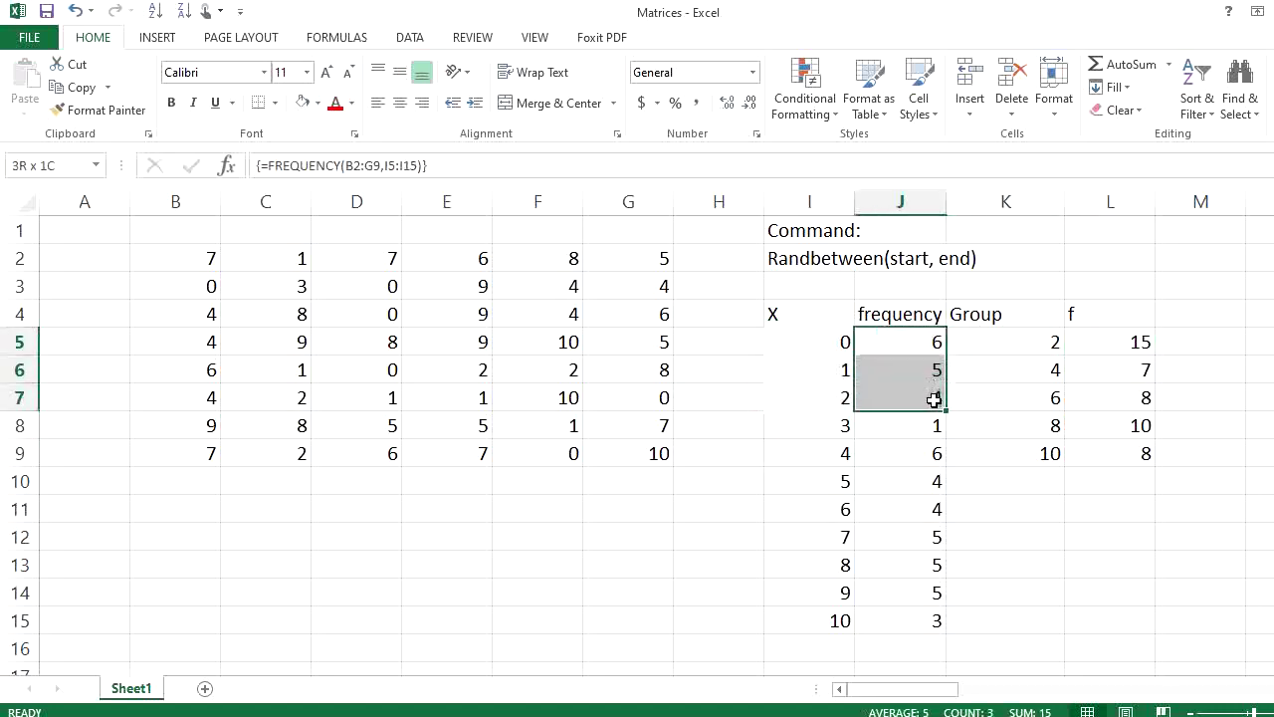
{"action": "left_click", "coordinate": [934, 376]}
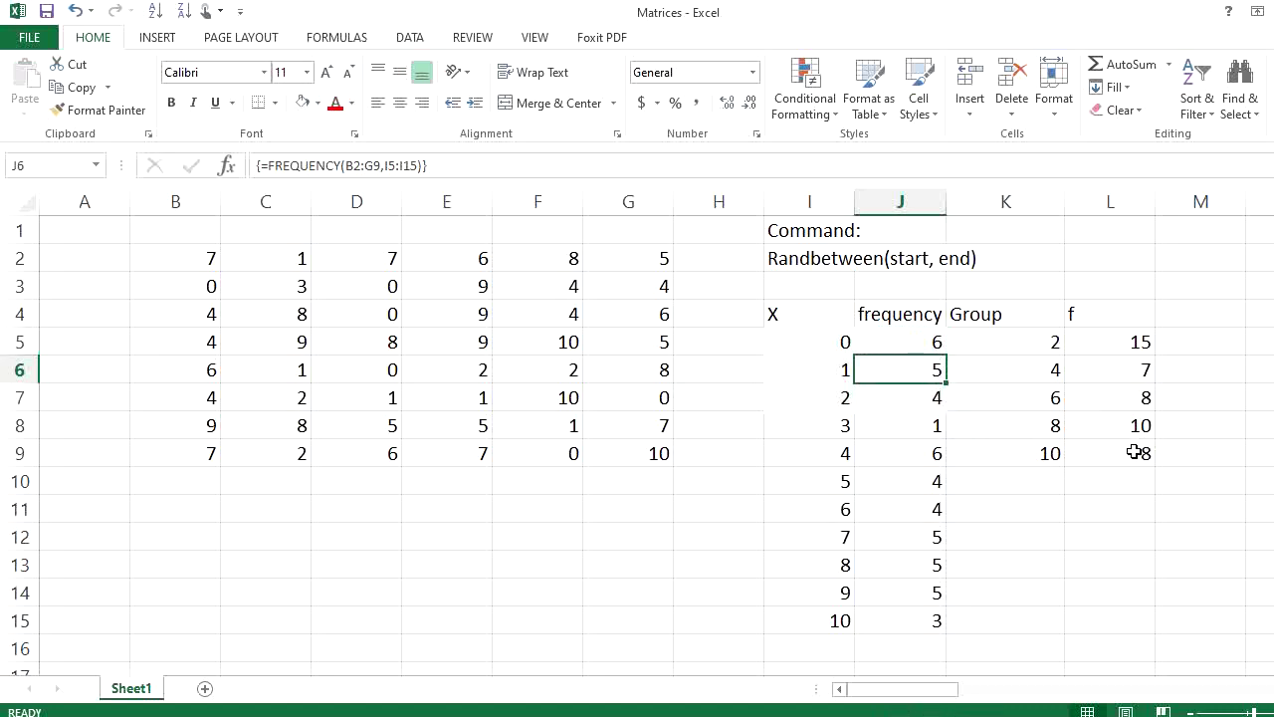
{"action": "left_click", "coordinate": [1050, 456]}
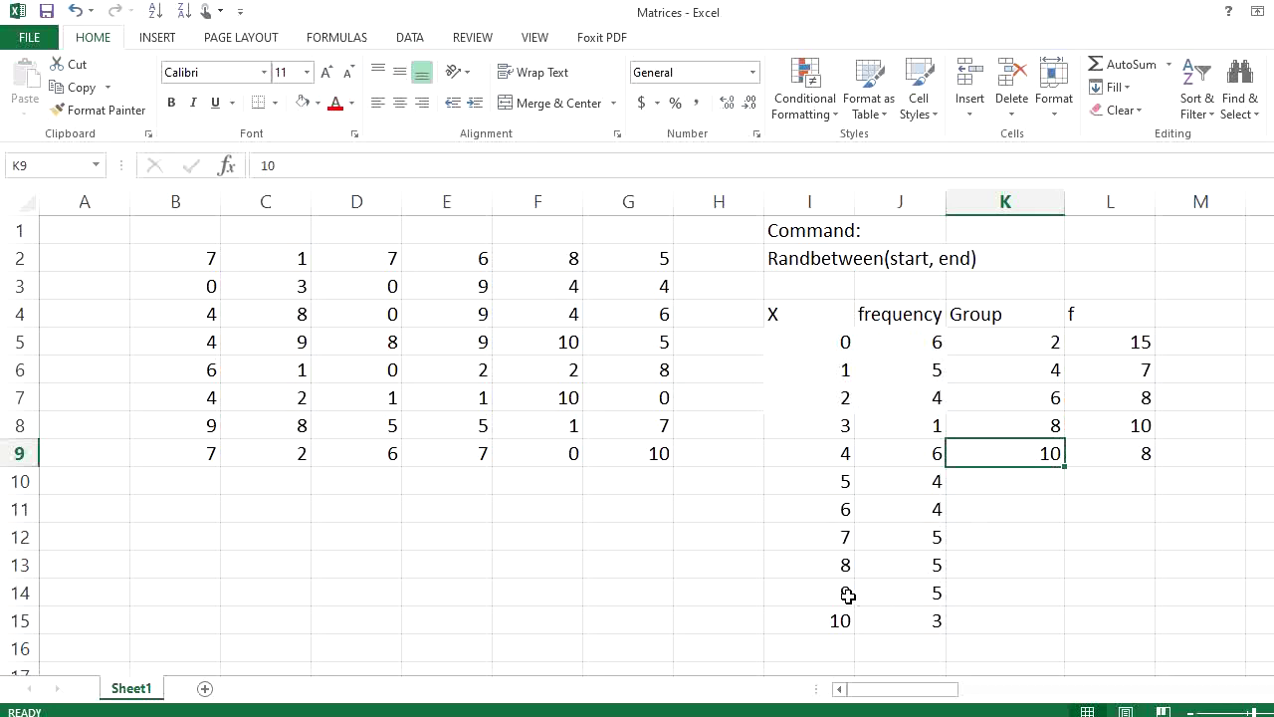
{"action": "left_click_drag", "start_coordinate": [847, 594], "coordinate": [842, 618]}
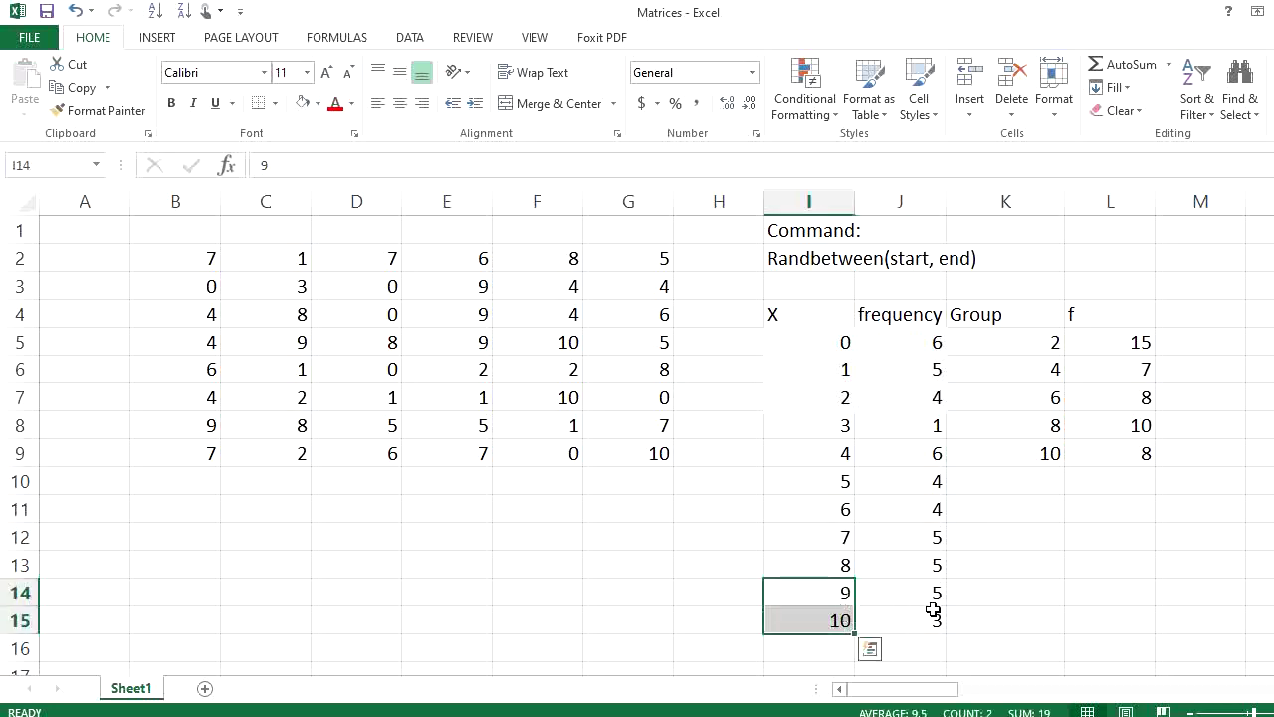
{"action": "left_click_drag", "start_coordinate": [933, 592], "coordinate": [936, 617]}
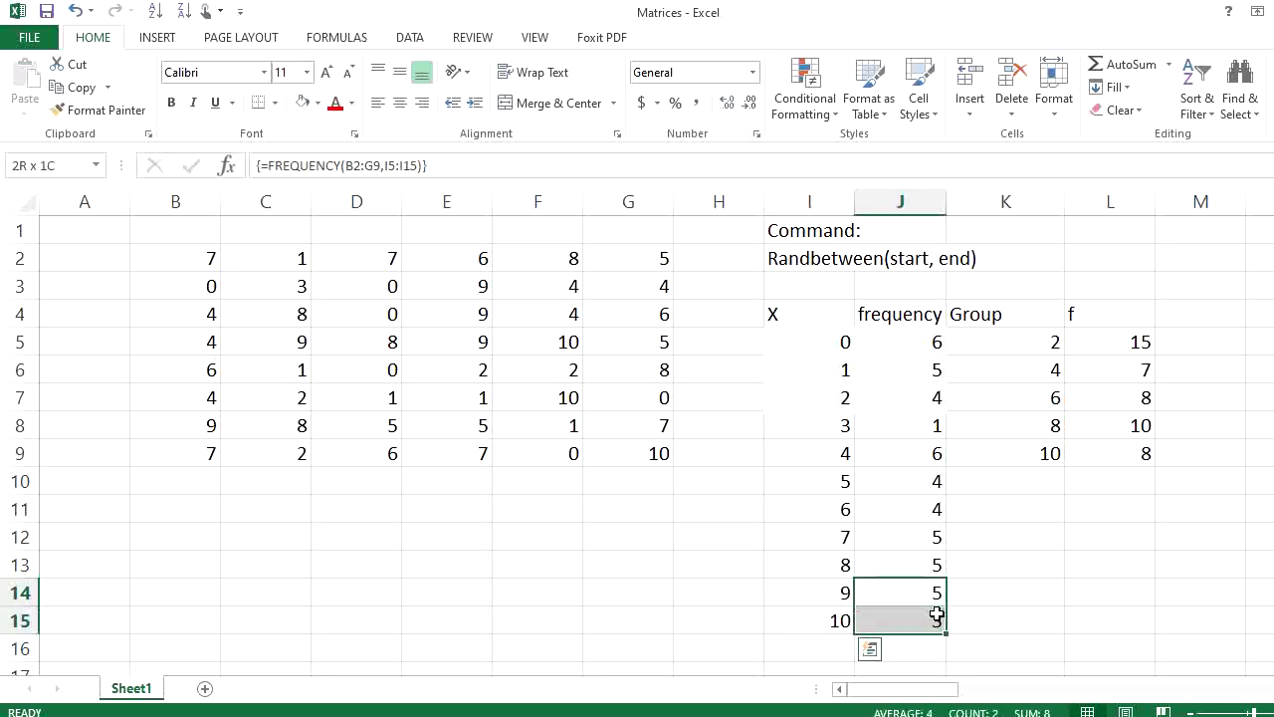
{"action": "left_click", "coordinate": [1030, 603]}
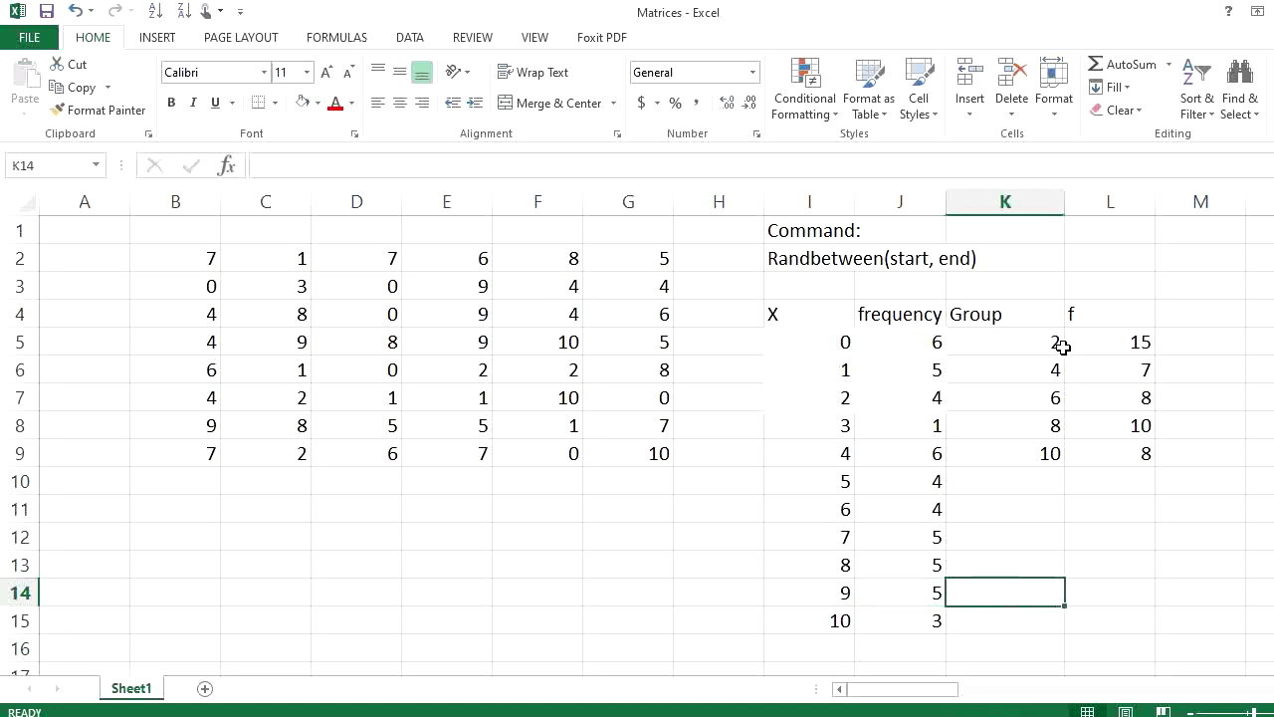
{"action": "left_click_drag", "start_coordinate": [1058, 342], "coordinate": [1123, 446]}
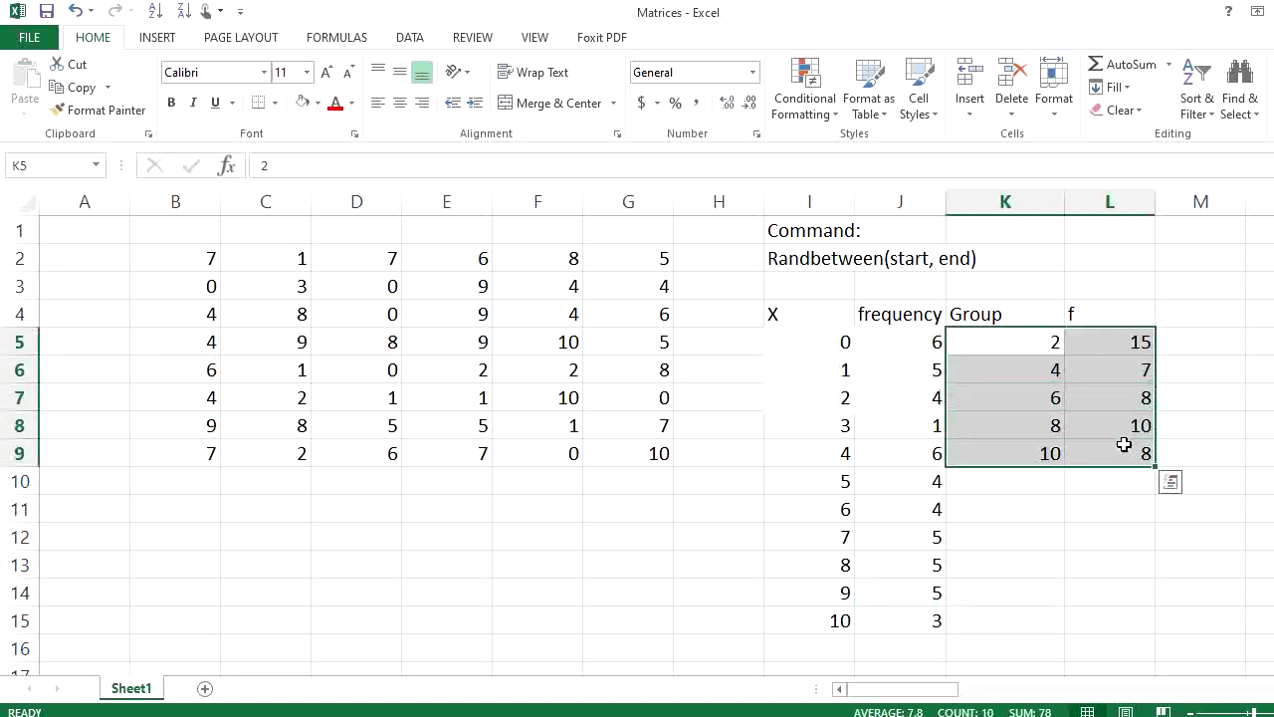
Move the Group/f table below the matrix and add lower limits 0, 2, 4, 6, 8 beside it.
{"action": "left_click_drag", "start_coordinate": [1035, 319], "coordinate": [1122, 445]}
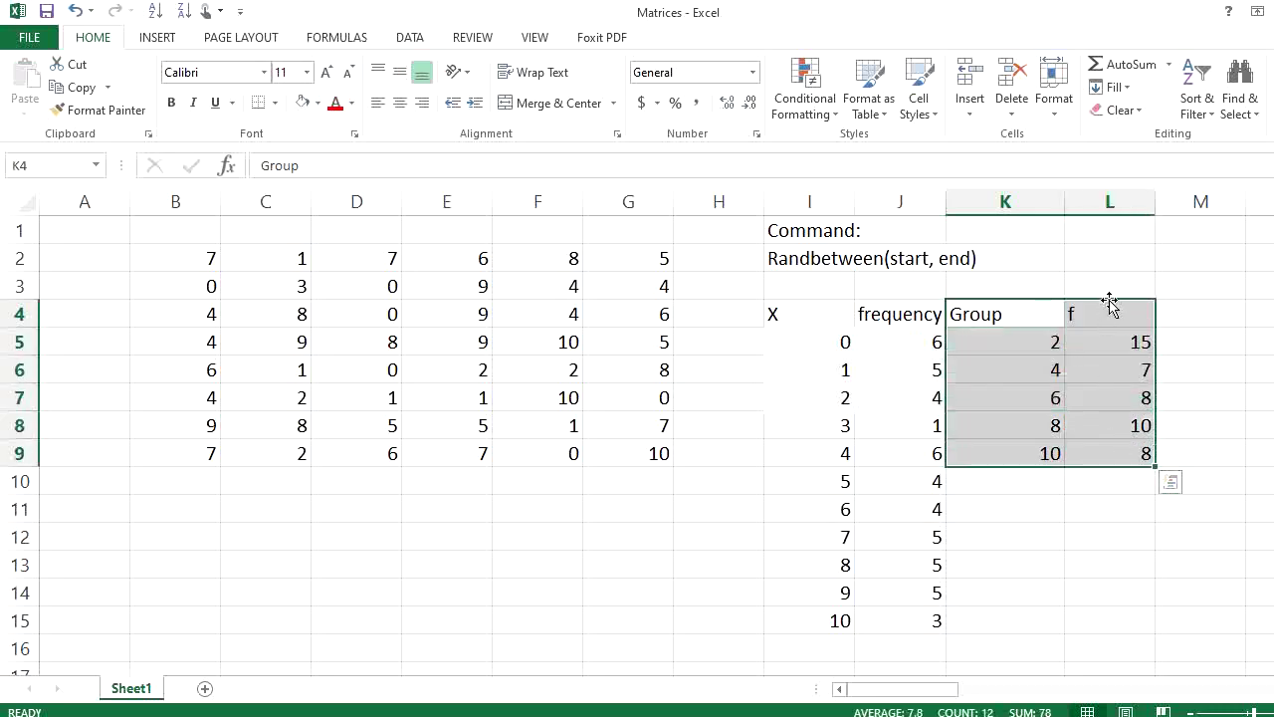
{"action": "mouse_move", "coordinate": [1109, 304]}
{"action": "left_mouse_down"}
{"action": "mouse_move", "coordinate": [726, 470]}
{"action": "mouse_move", "coordinate": [505, 511]}
{"action": "left_mouse_up"}
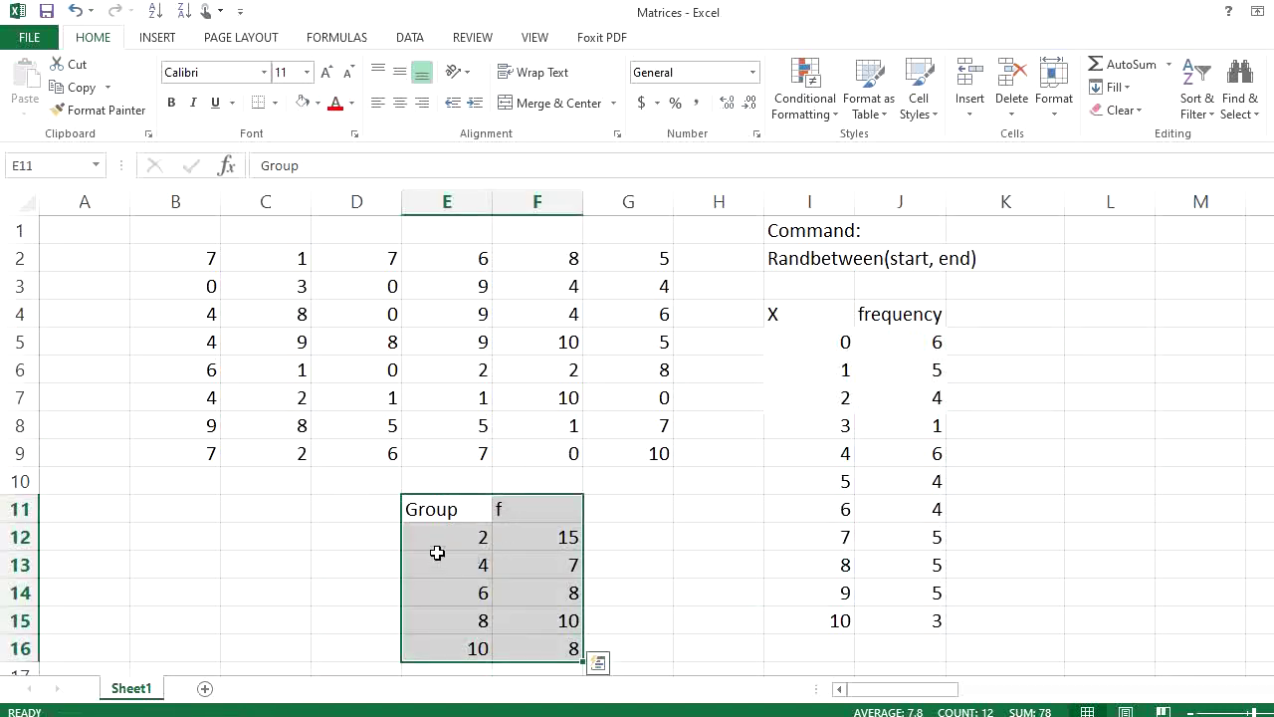
{"action": "left_click", "coordinate": [384, 538]}
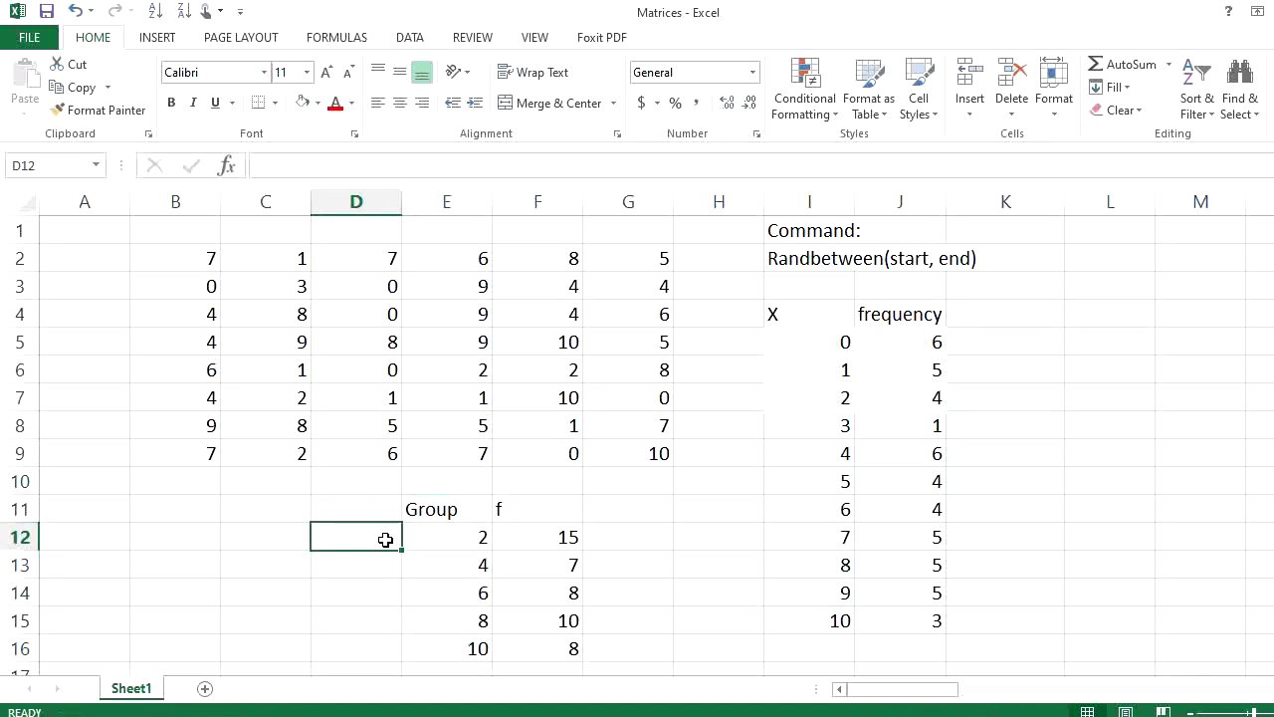
{"action": "type", "text": "0"}
{"action": "key", "text": "Return"}
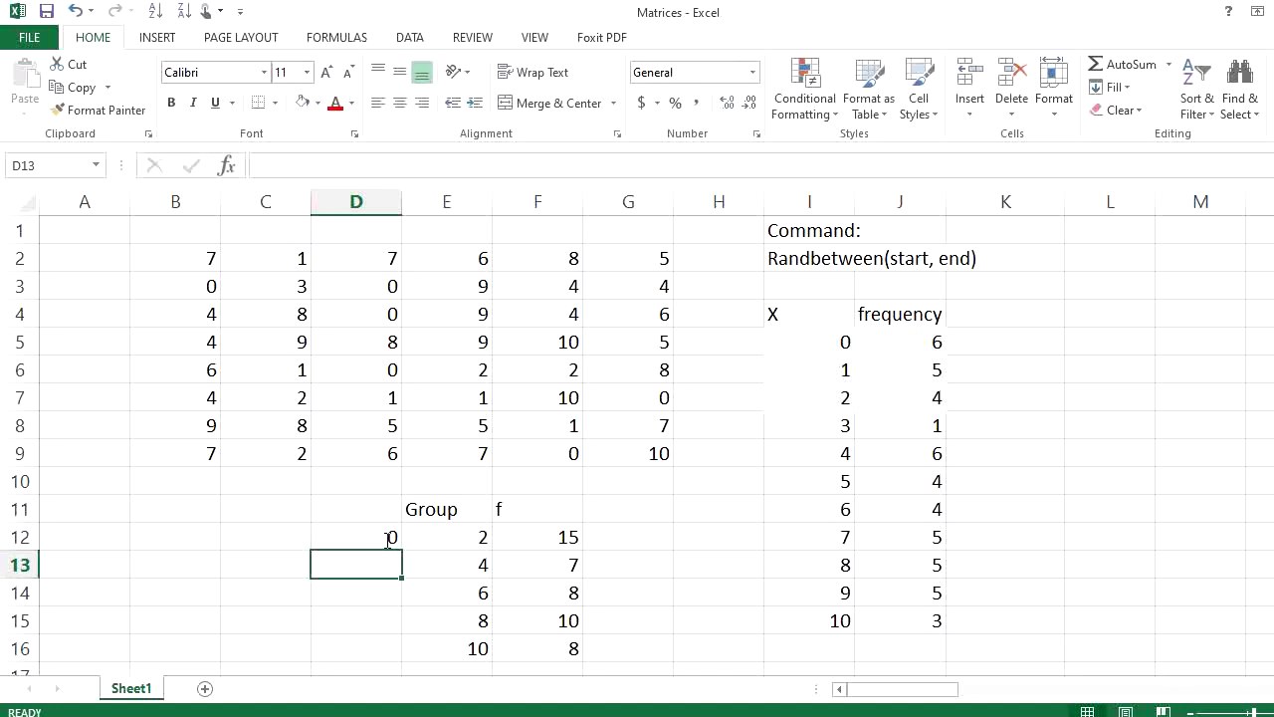
{"action": "type", "text": "2"}
{"action": "key", "text": "Return"}
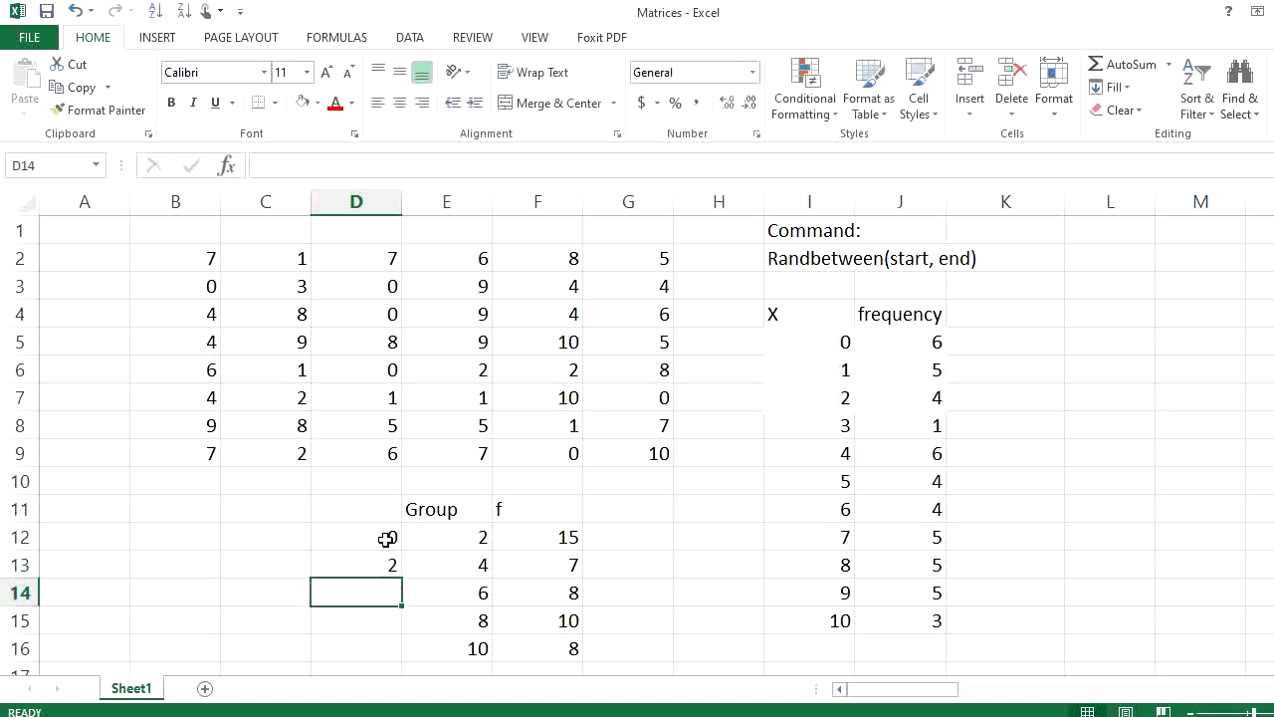
{"action": "type", "text": "4"}
{"action": "key", "text": "Return"}
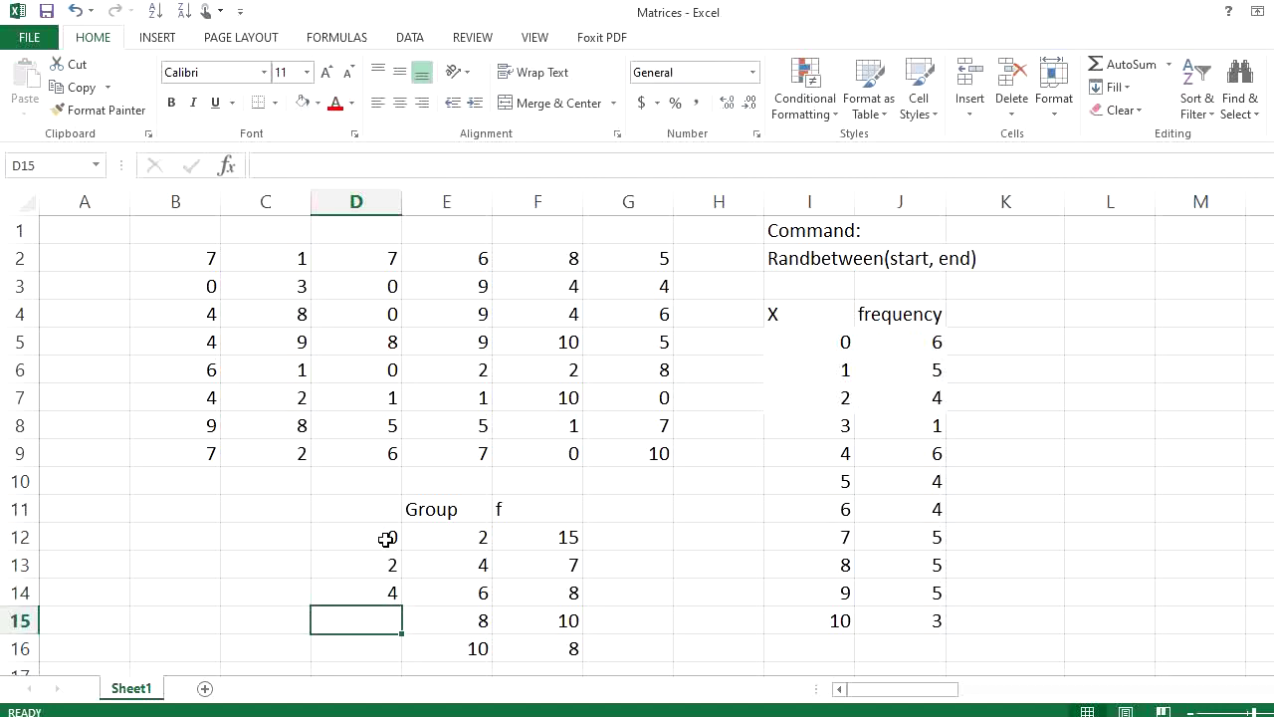
{"action": "type", "text": "6"}
{"action": "key", "text": "Return"}
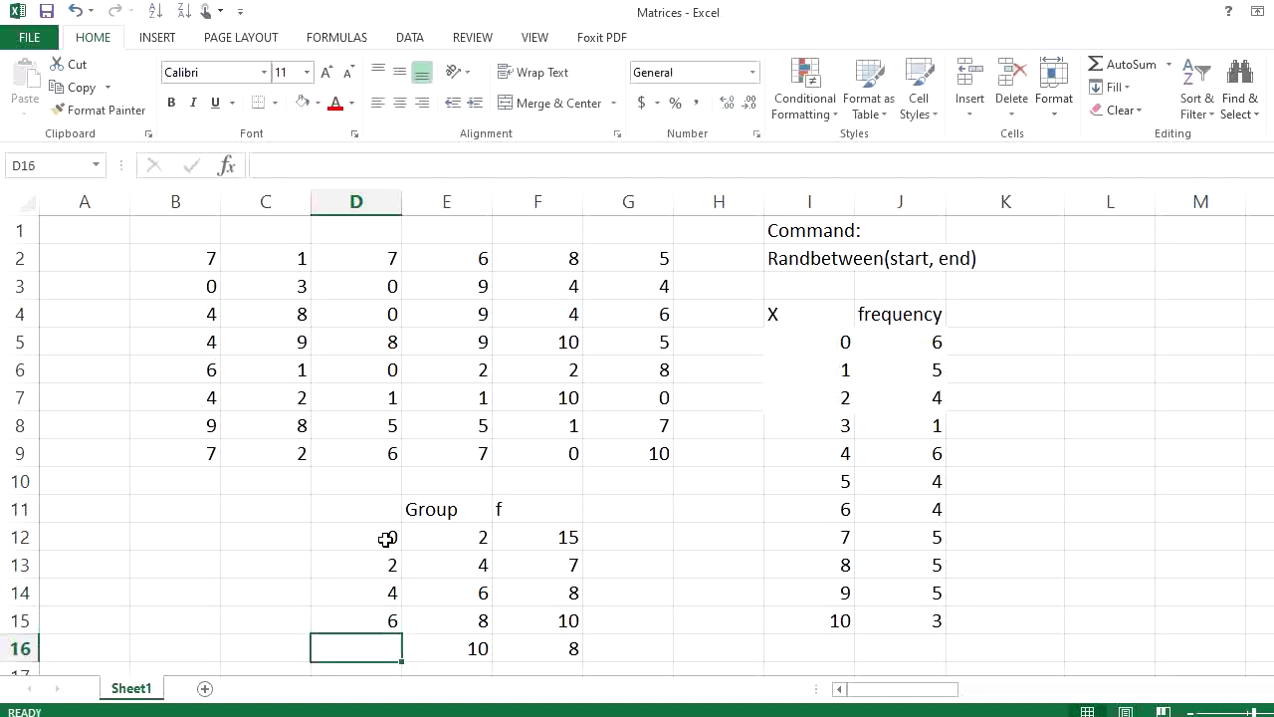
{"action": "type", "text": "8"}
{"action": "key", "text": "Return"}
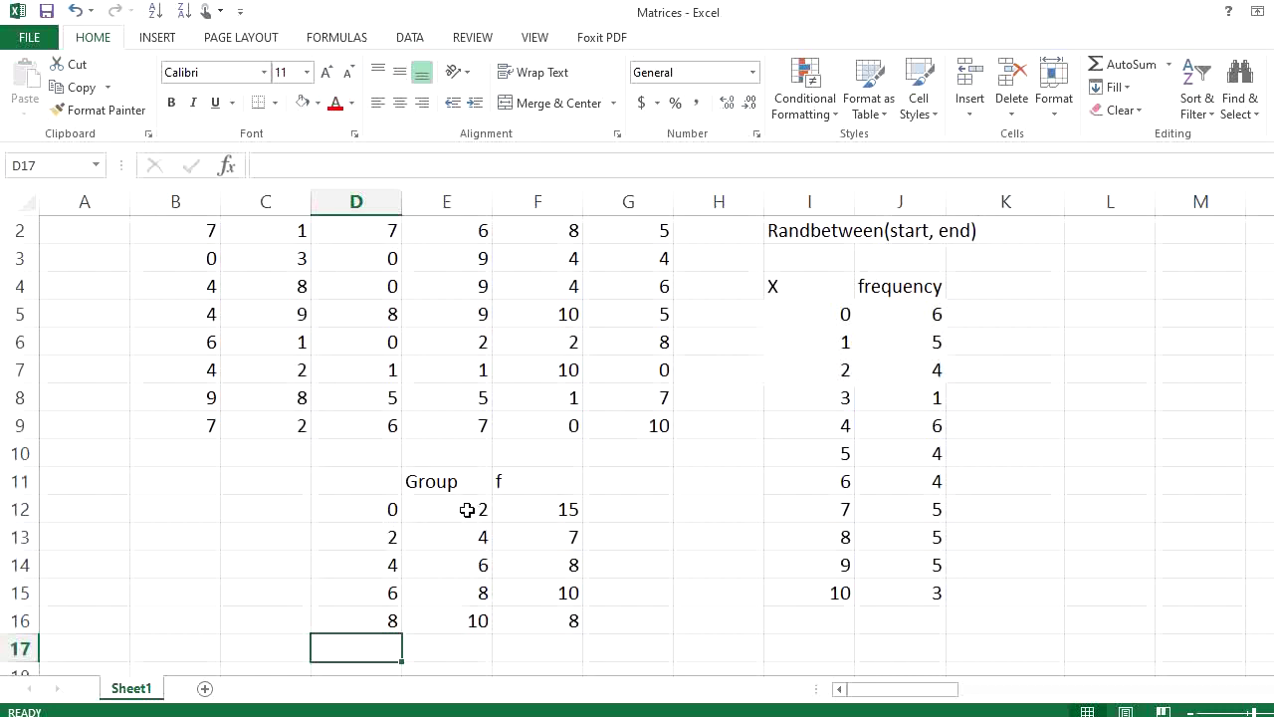
Inspect the first upper limit 2 and the FREQUENCY results in column F.
{"action": "left_click", "coordinate": [467, 510]}
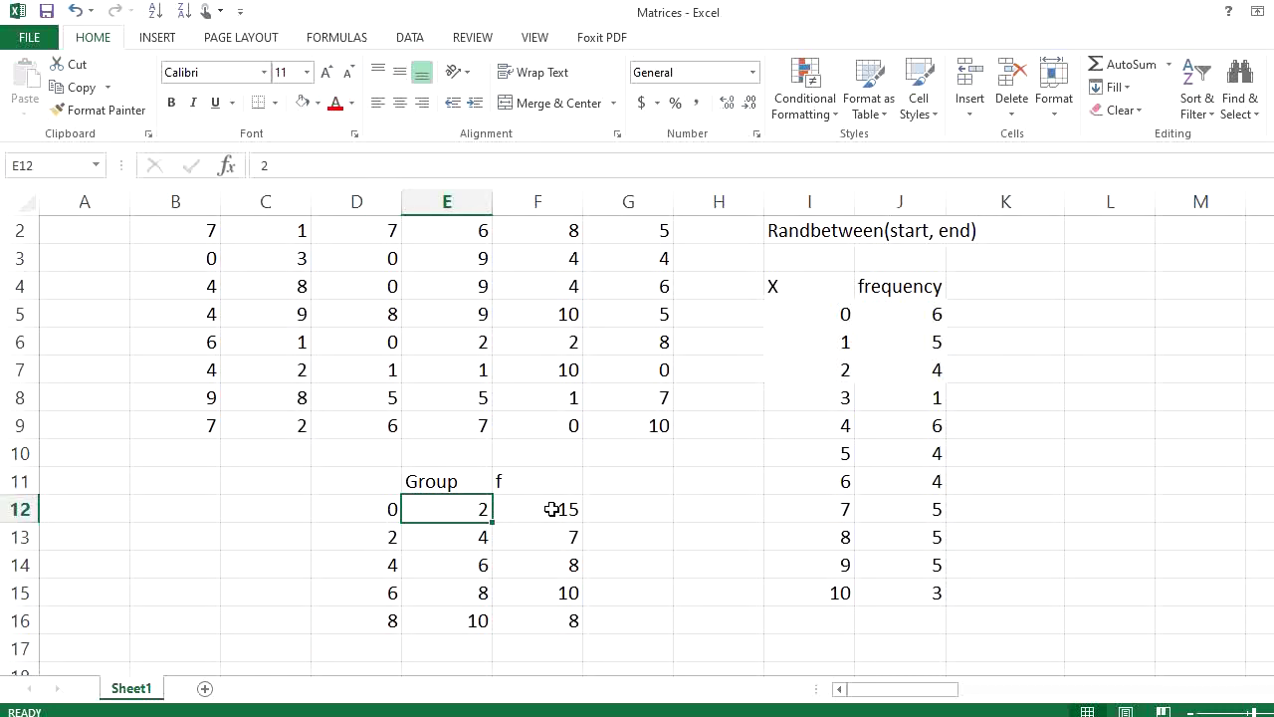
{"action": "left_click_drag", "start_coordinate": [553, 508], "coordinate": [547, 609]}
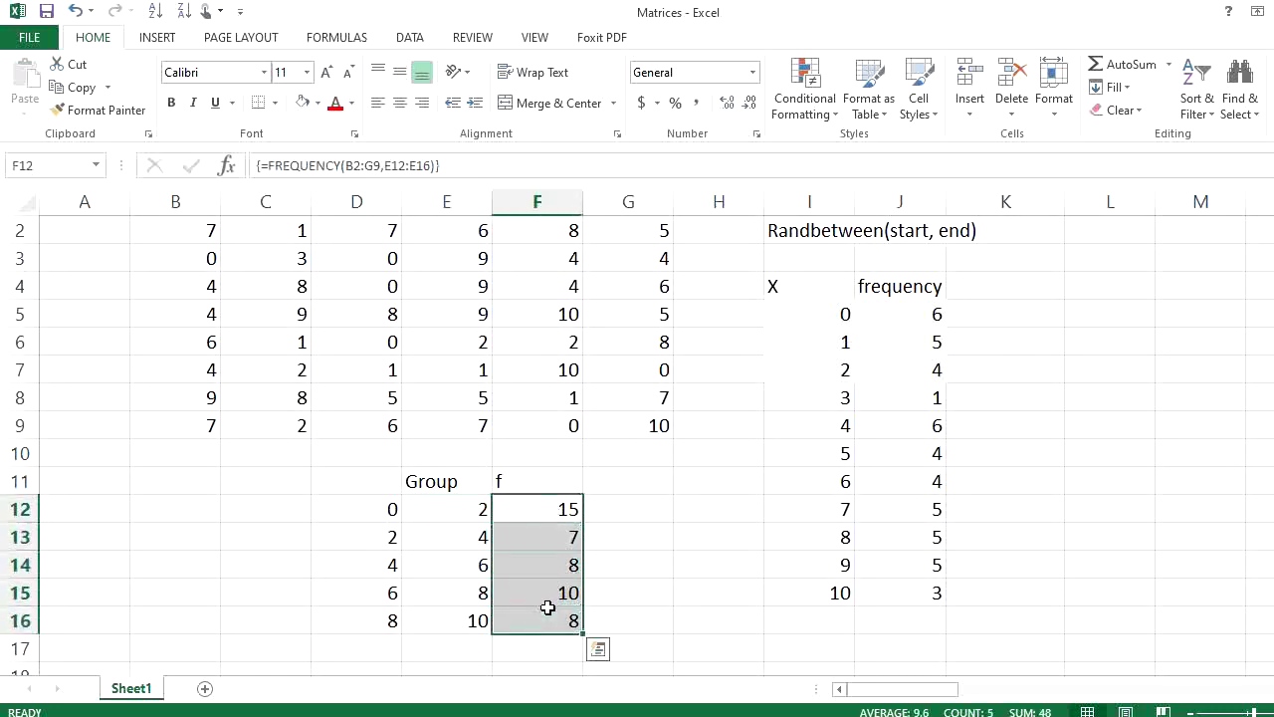
{"action": "left_click", "coordinate": [472, 512]}
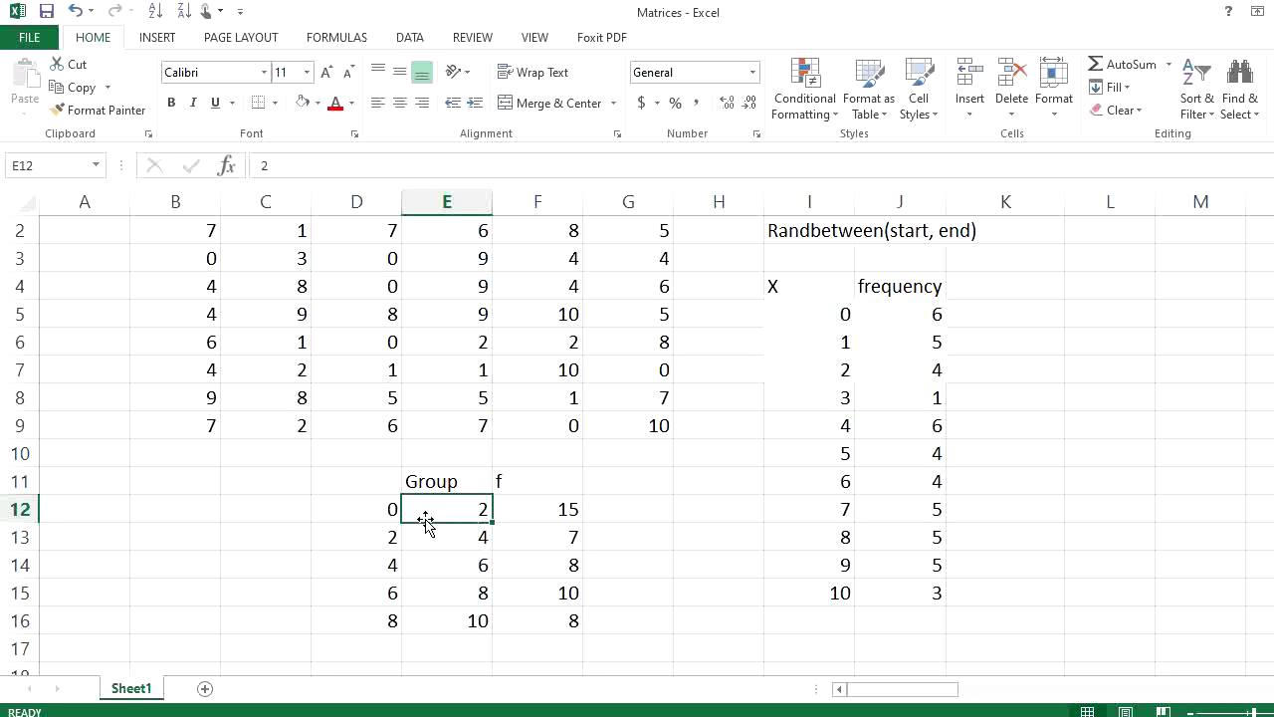
Merge and centre the Group heading across D11:E11, then select the first upper-limit cell.
{"action": "left_click_drag", "start_coordinate": [381, 484], "coordinate": [426, 483]}
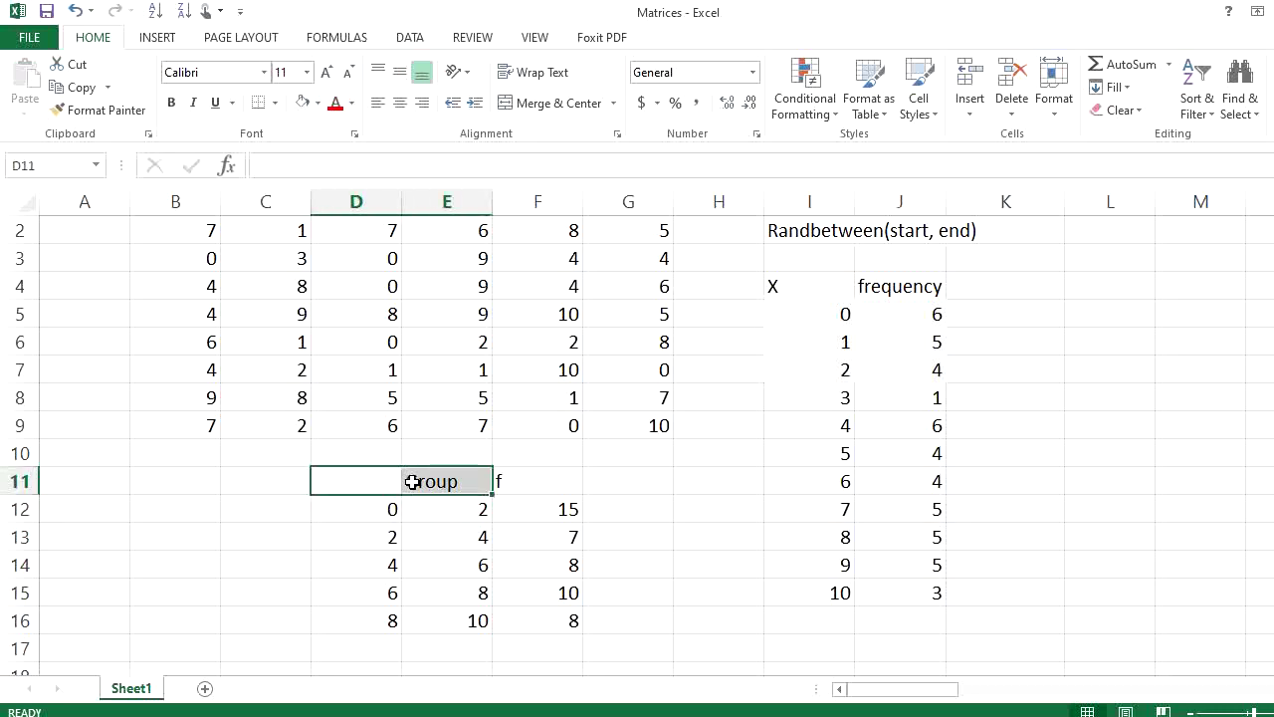
{"action": "left_click", "coordinate": [553, 104]}
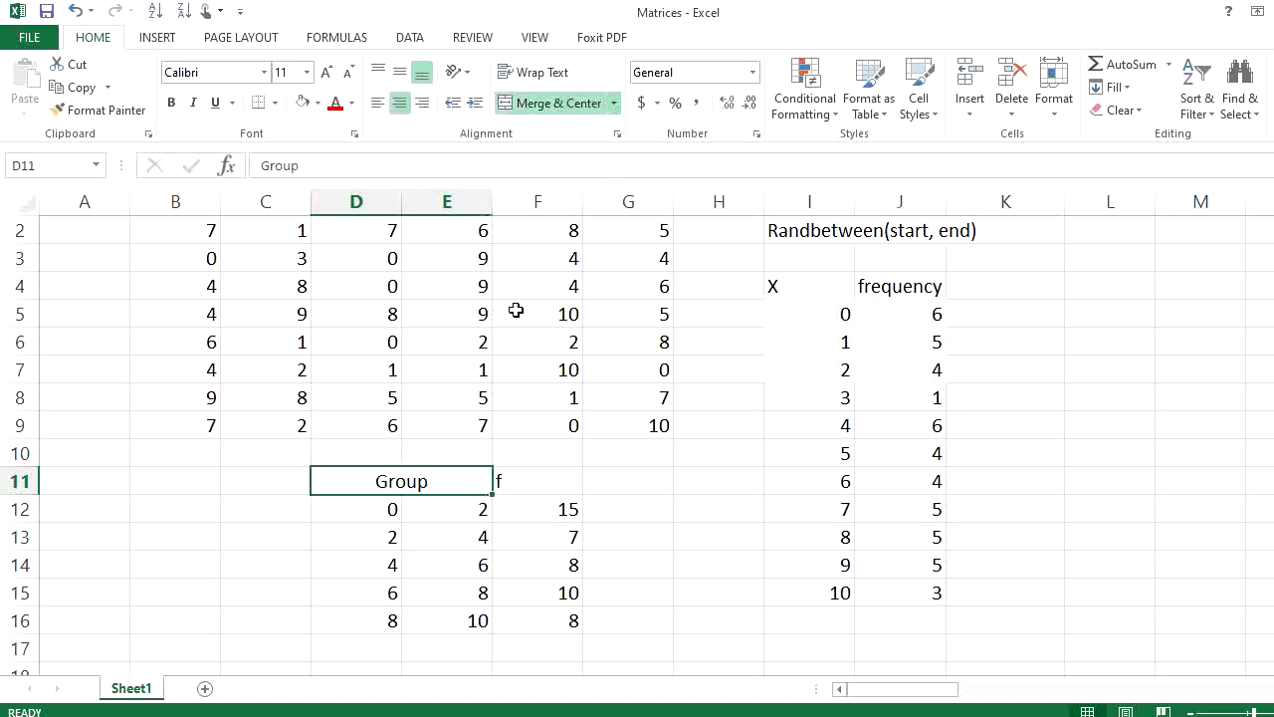
{"action": "left_click", "coordinate": [471, 552]}
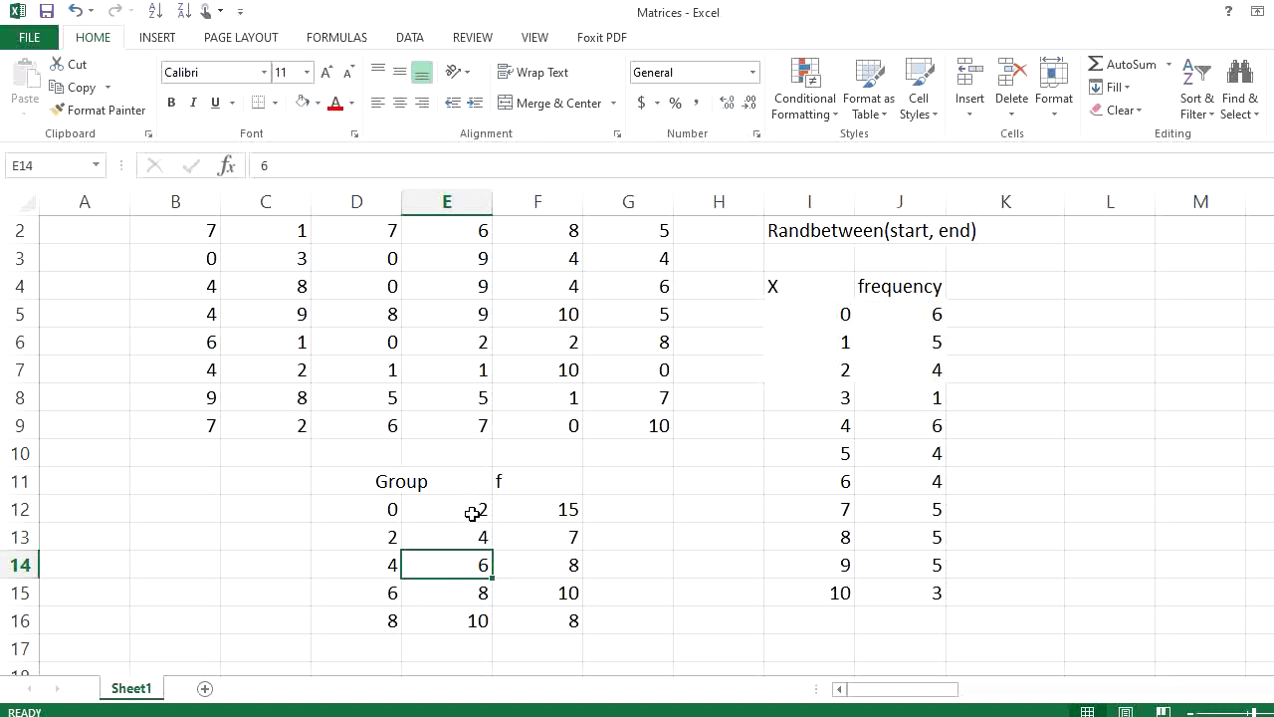
{"action": "left_click", "coordinate": [468, 510]}
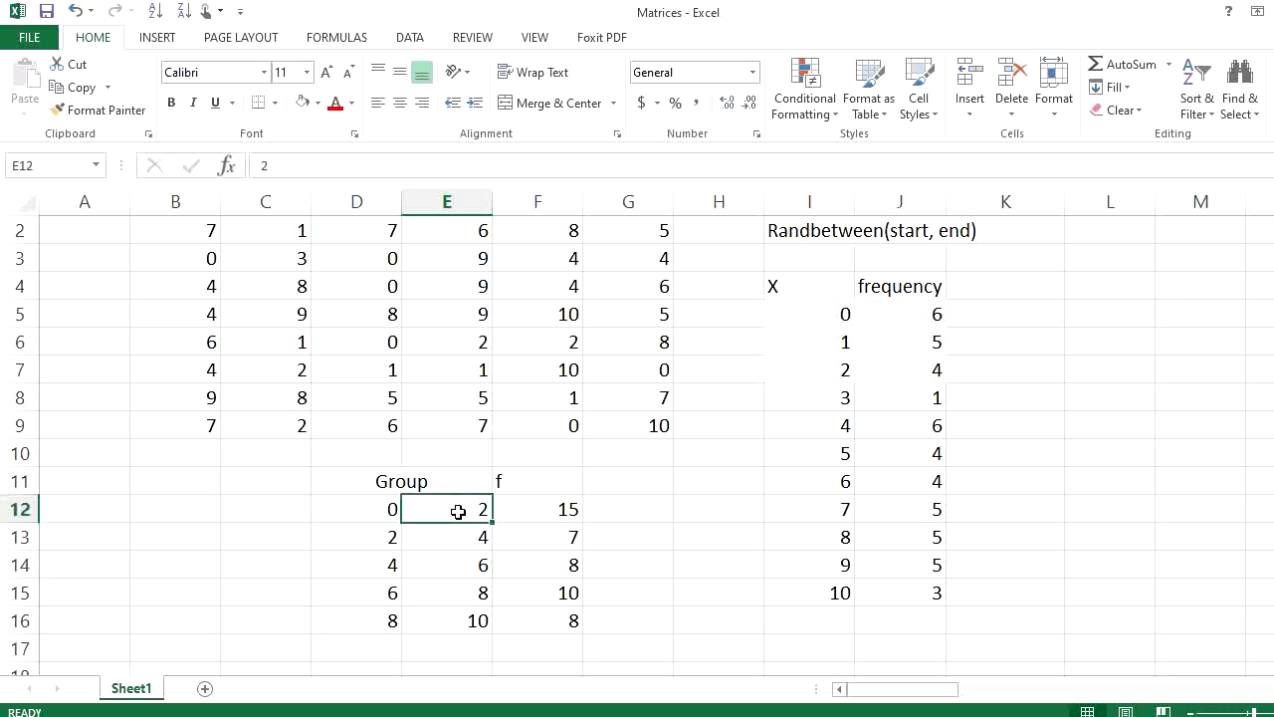
Change the upper limits in E12:E16 to 1.99, 3.99, 5.99, 7.99 and 9.99.
{"action": "type", "text": "1"}
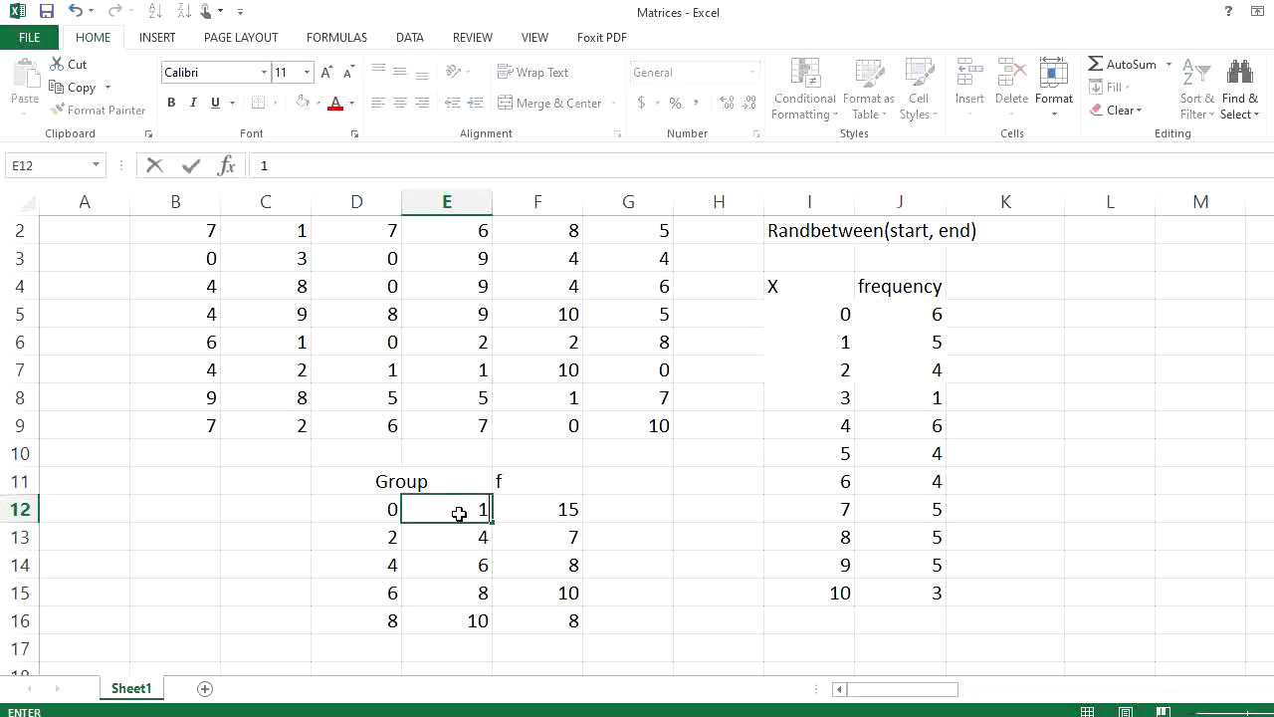
{"action": "type", "text": ".99"}
{"action": "key", "text": "Return"}
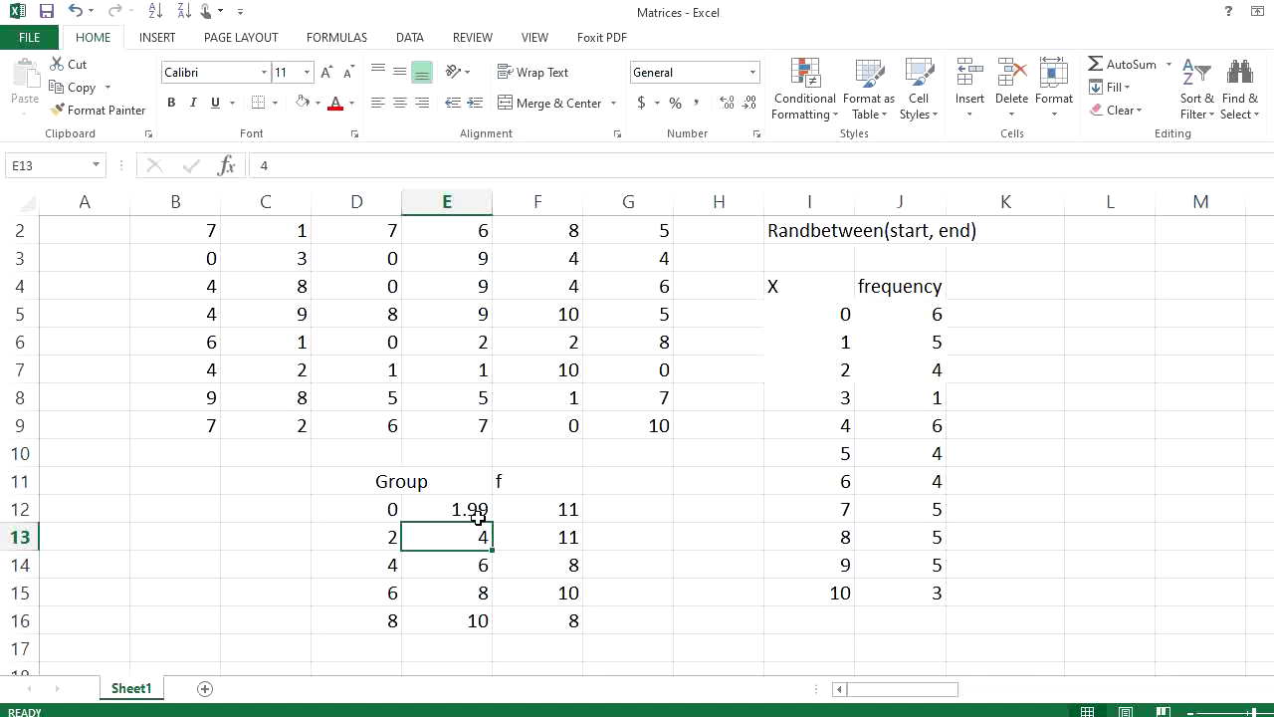
{"action": "type", "text": "3"}
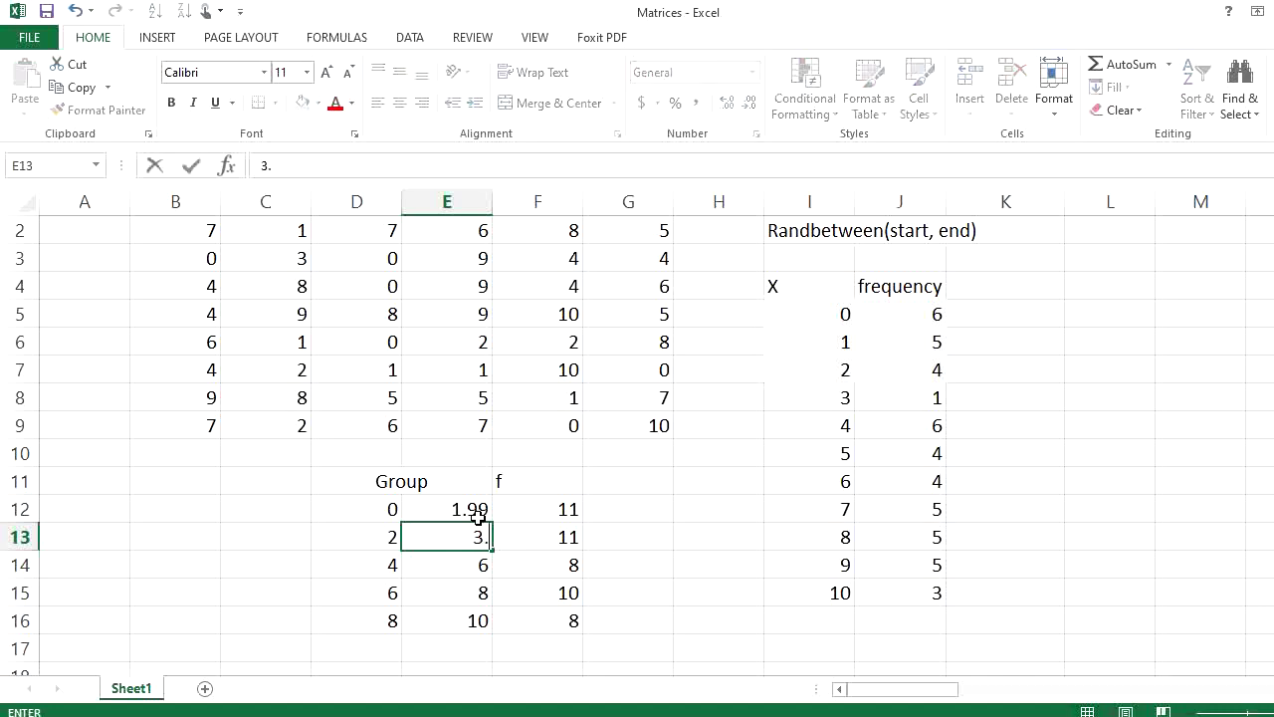
{"action": "type", "text": ".99"}
{"action": "key", "text": "Return"}
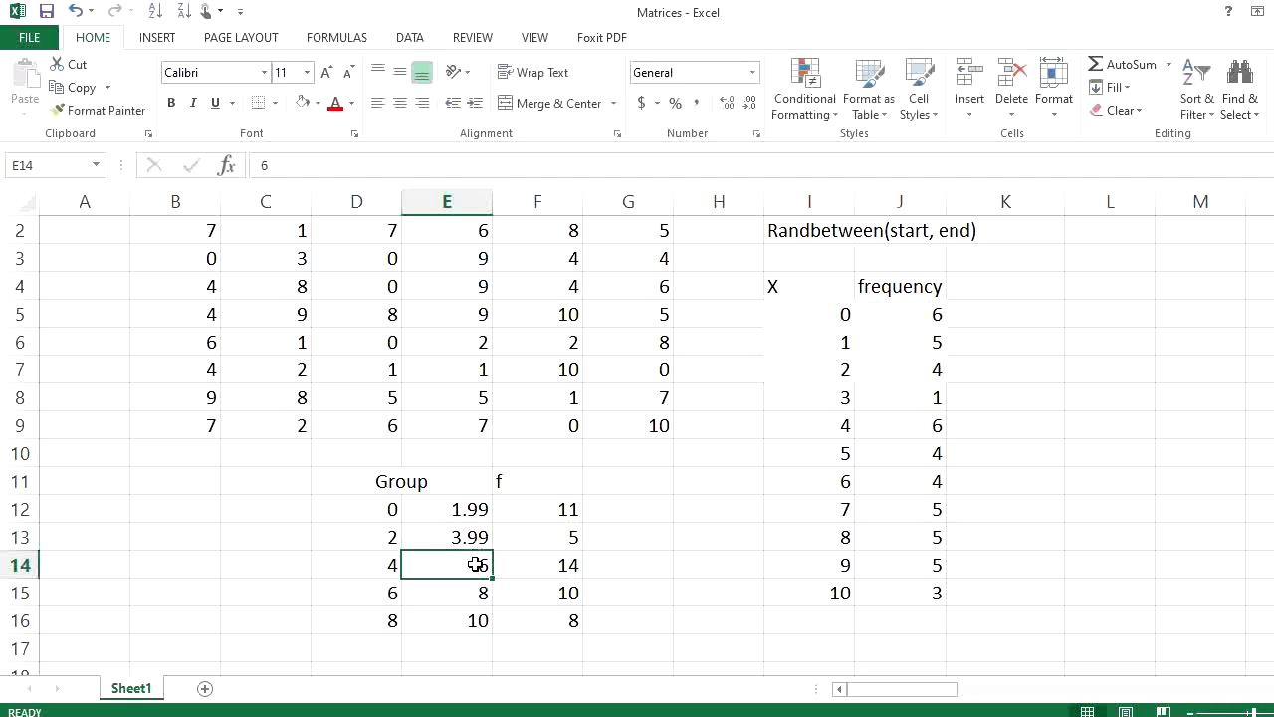
{"action": "type", "text": "5"}
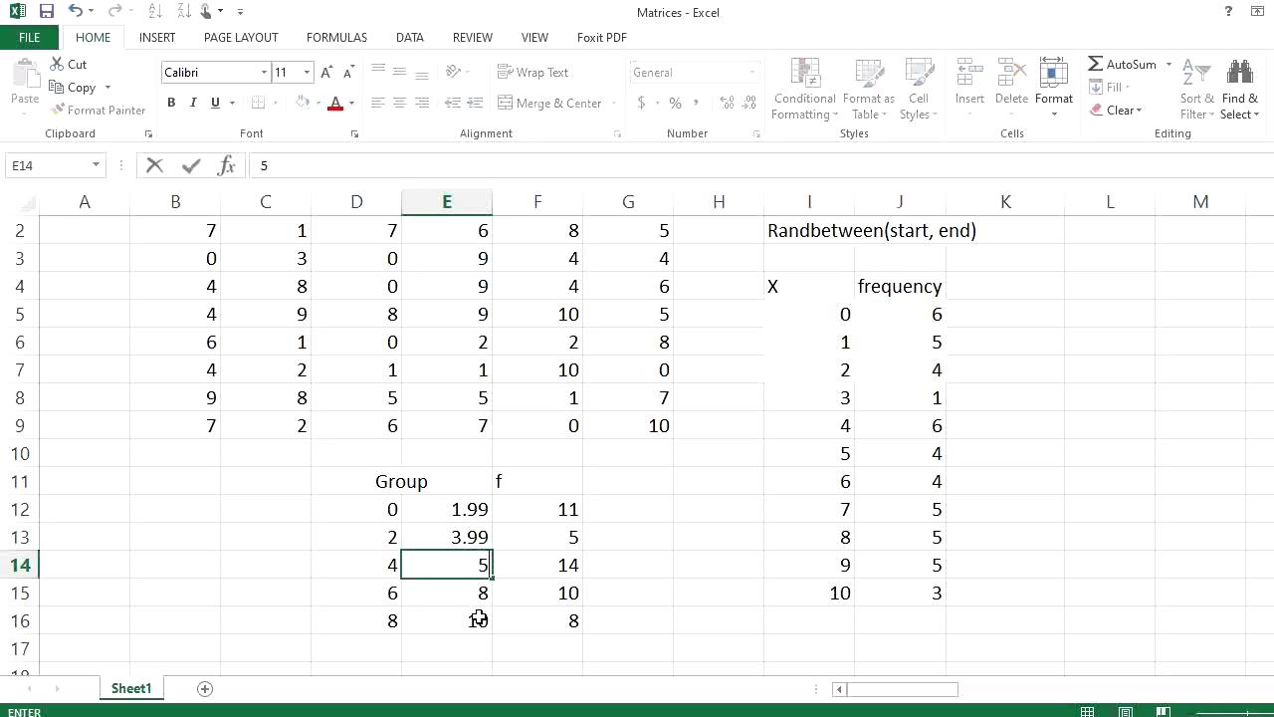
{"action": "type", "text": ".99"}
{"action": "key", "text": "Return"}
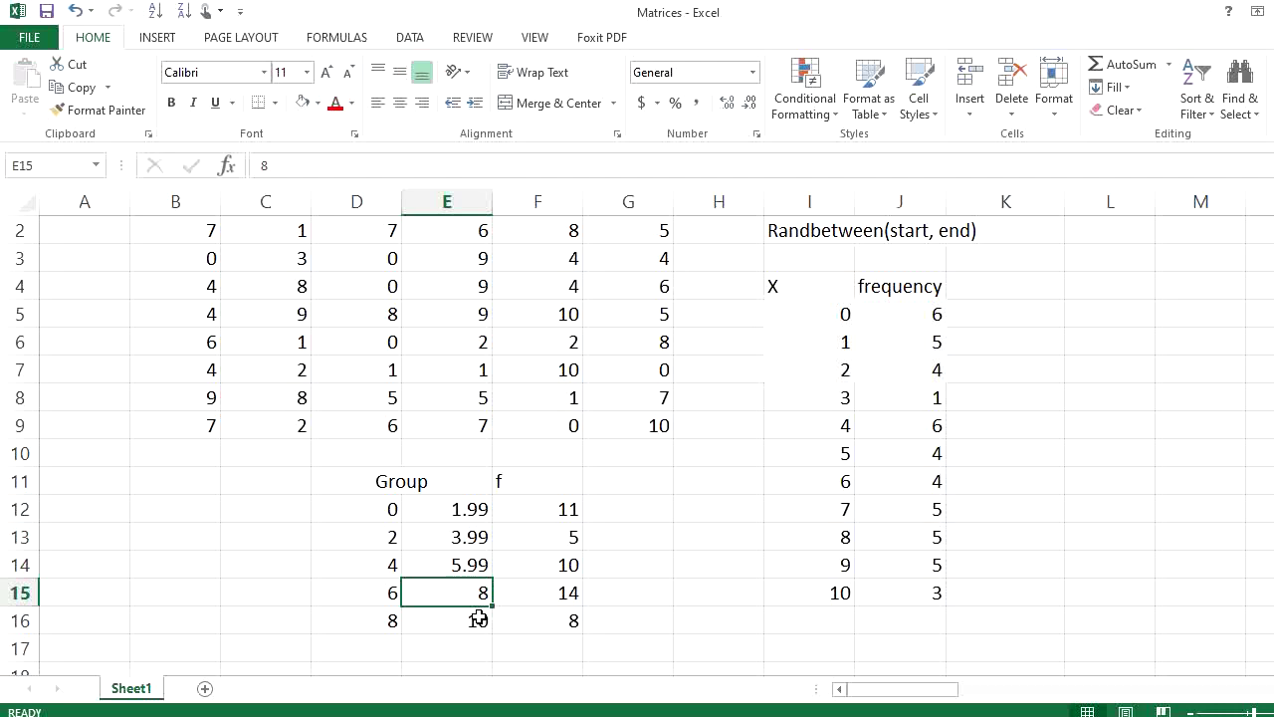
{"action": "type", "text": "7.99"}
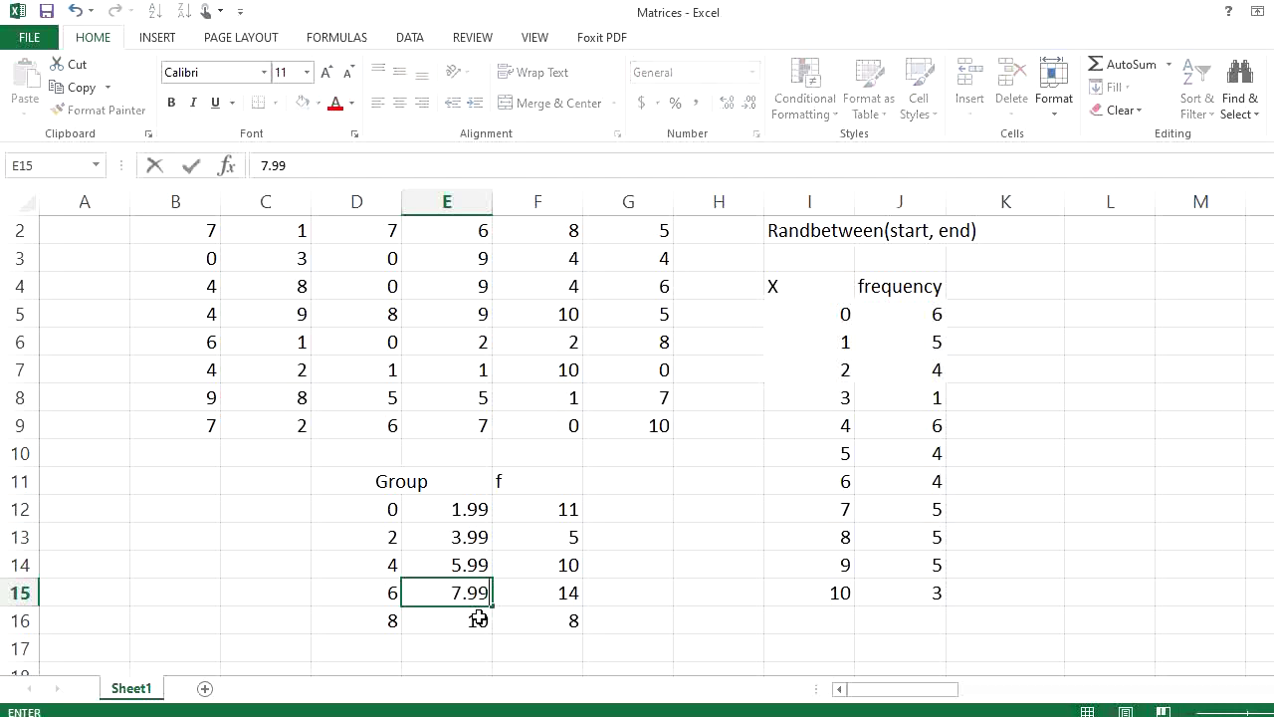
{"action": "key", "text": "Return"}
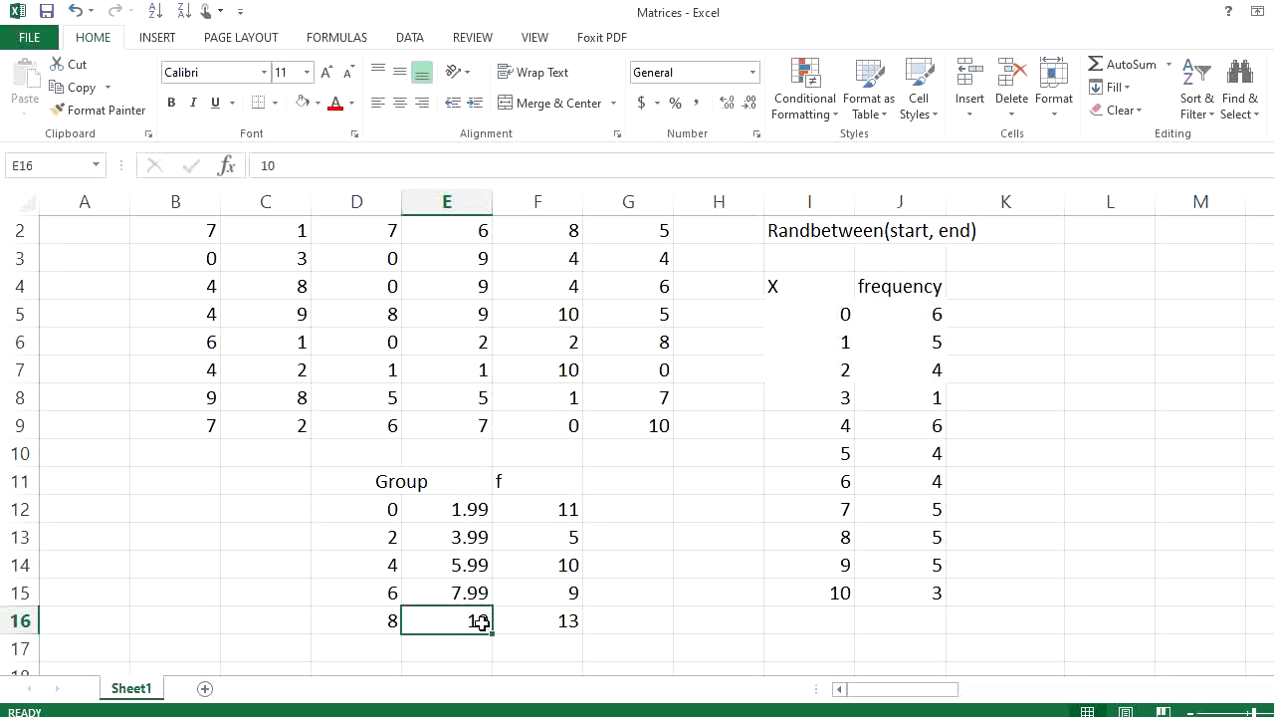
{"action": "type", "text": "9."}
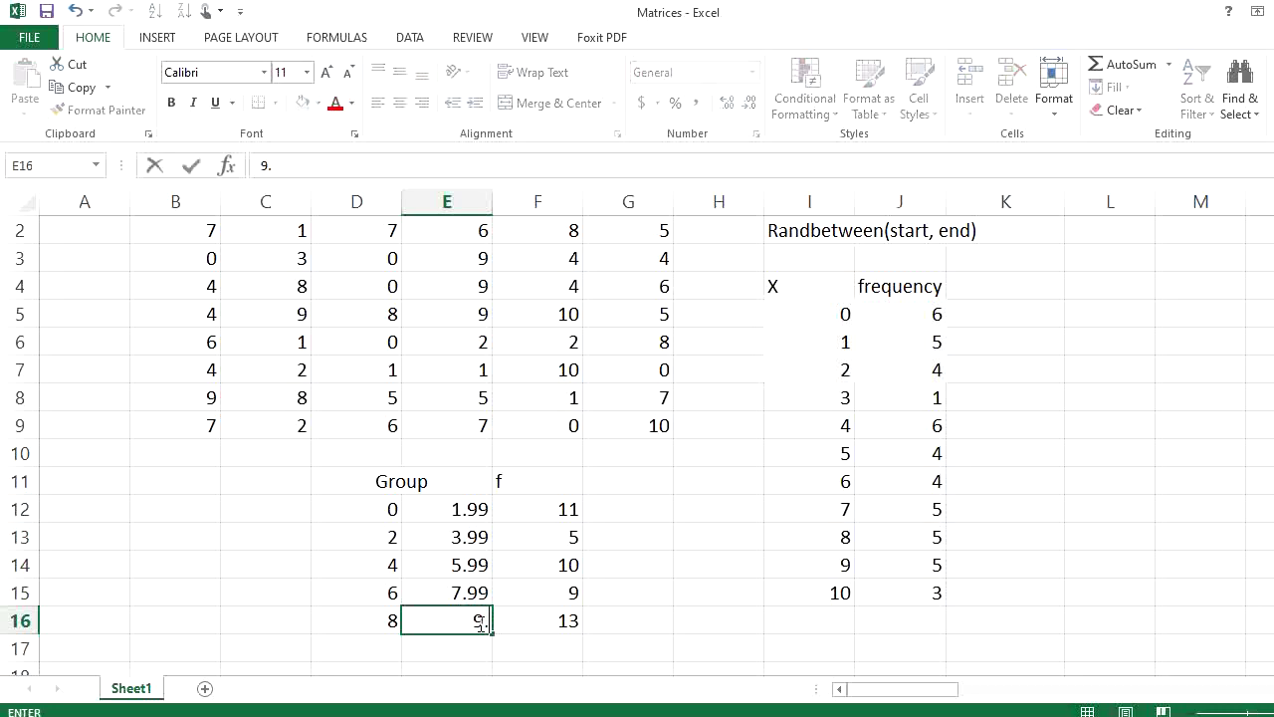
{"action": "type", "text": "99"}
{"action": "key", "text": "Return"}
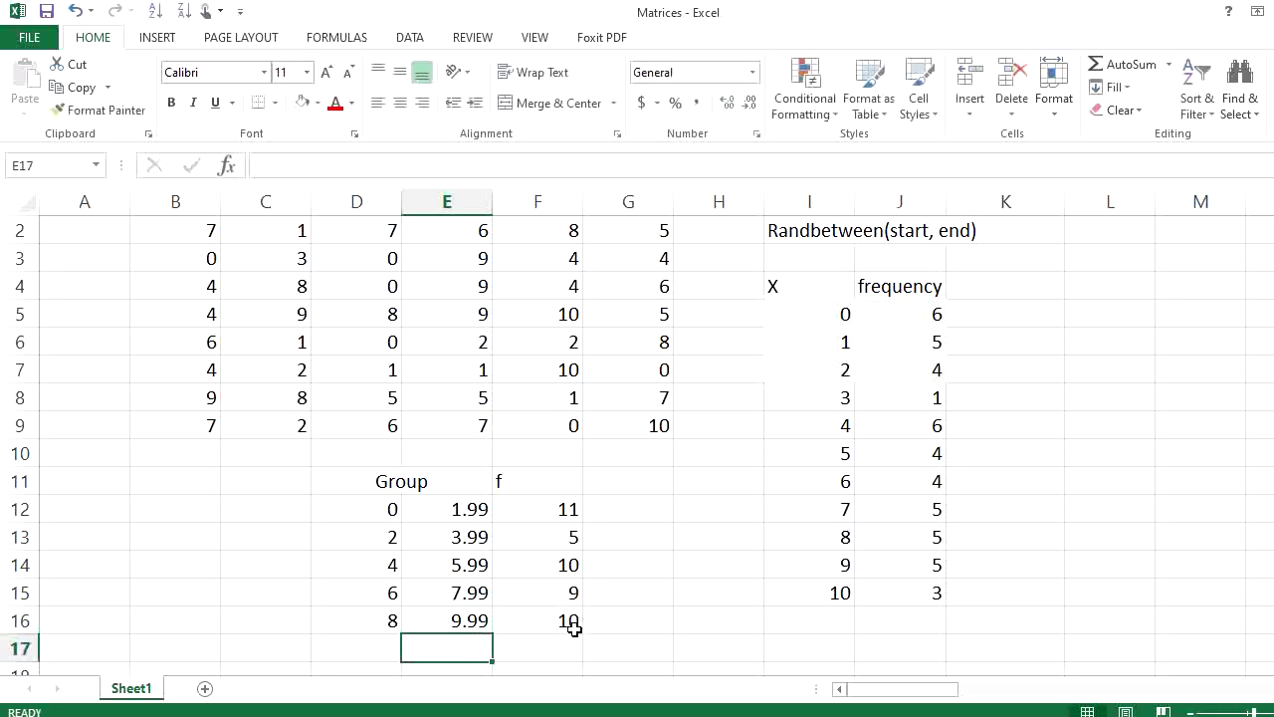
Decrease decimals twice on E12:E16 so the upper limits display as 2, 4, 6, 8, 10.
{"action": "left_click_drag", "start_coordinate": [474, 507], "coordinate": [467, 617]}
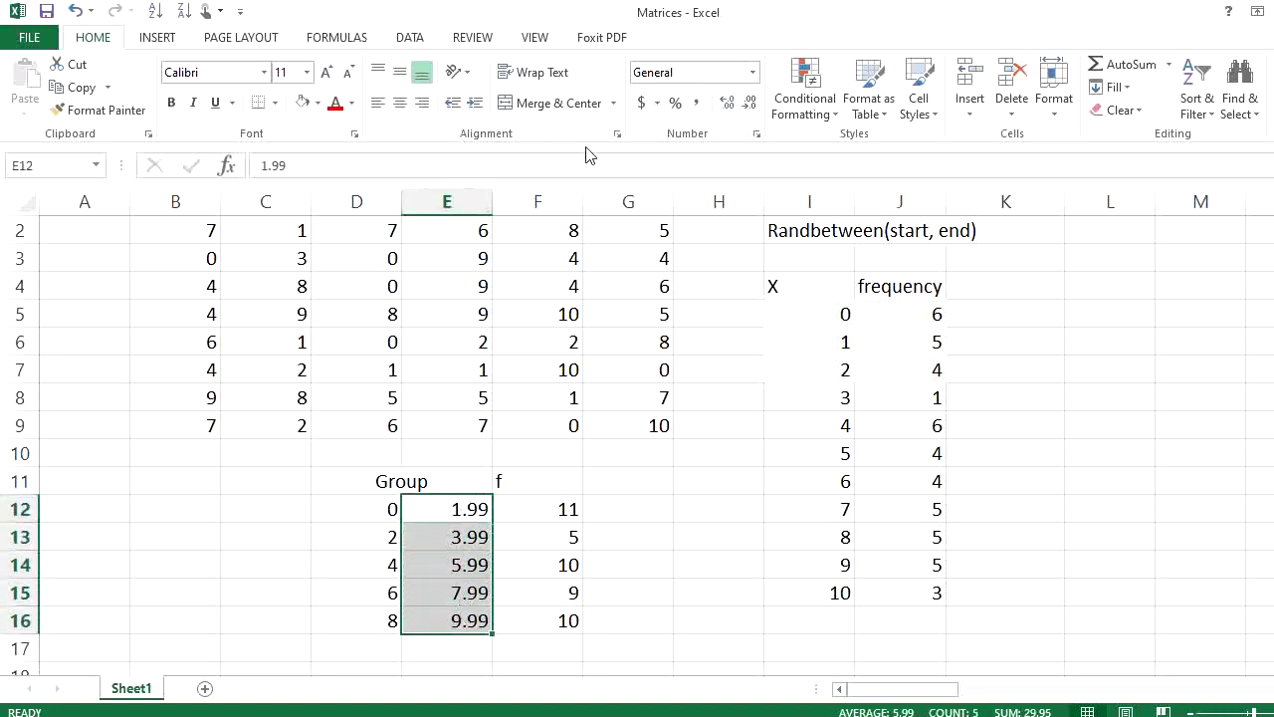
{"action": "left_click", "coordinate": [749, 107]}
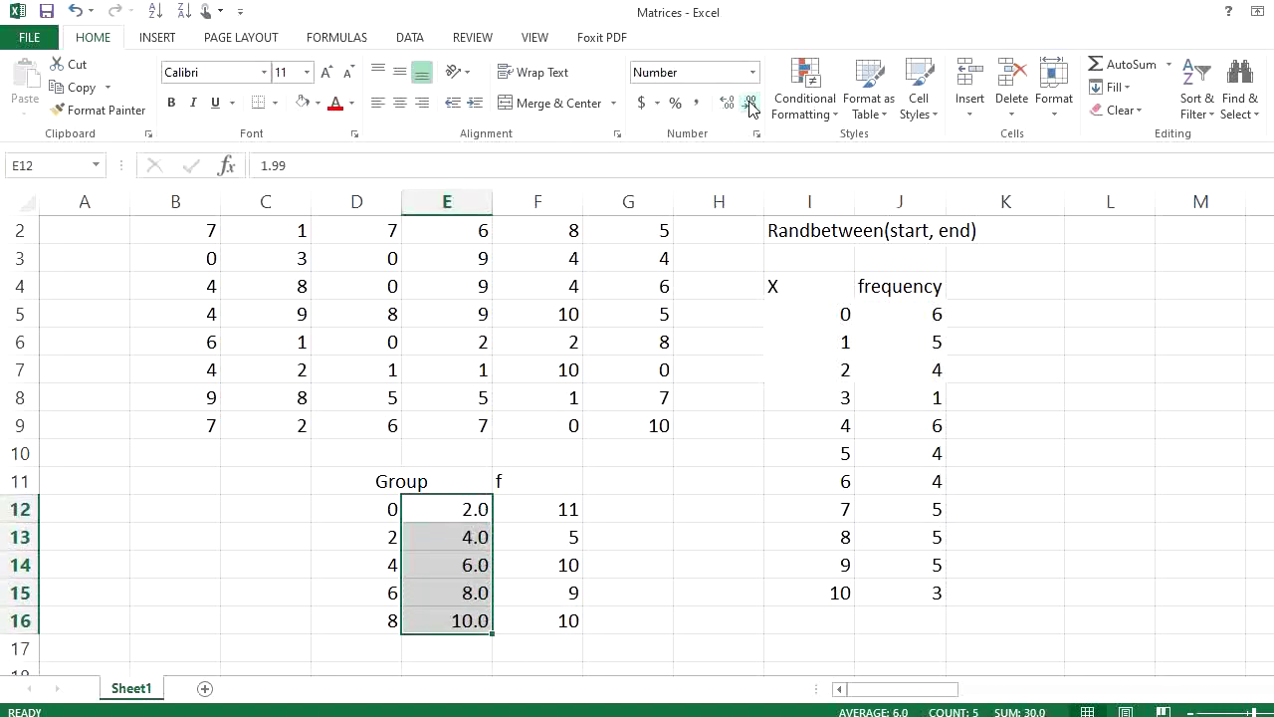
{"action": "left_click", "coordinate": [751, 108]}
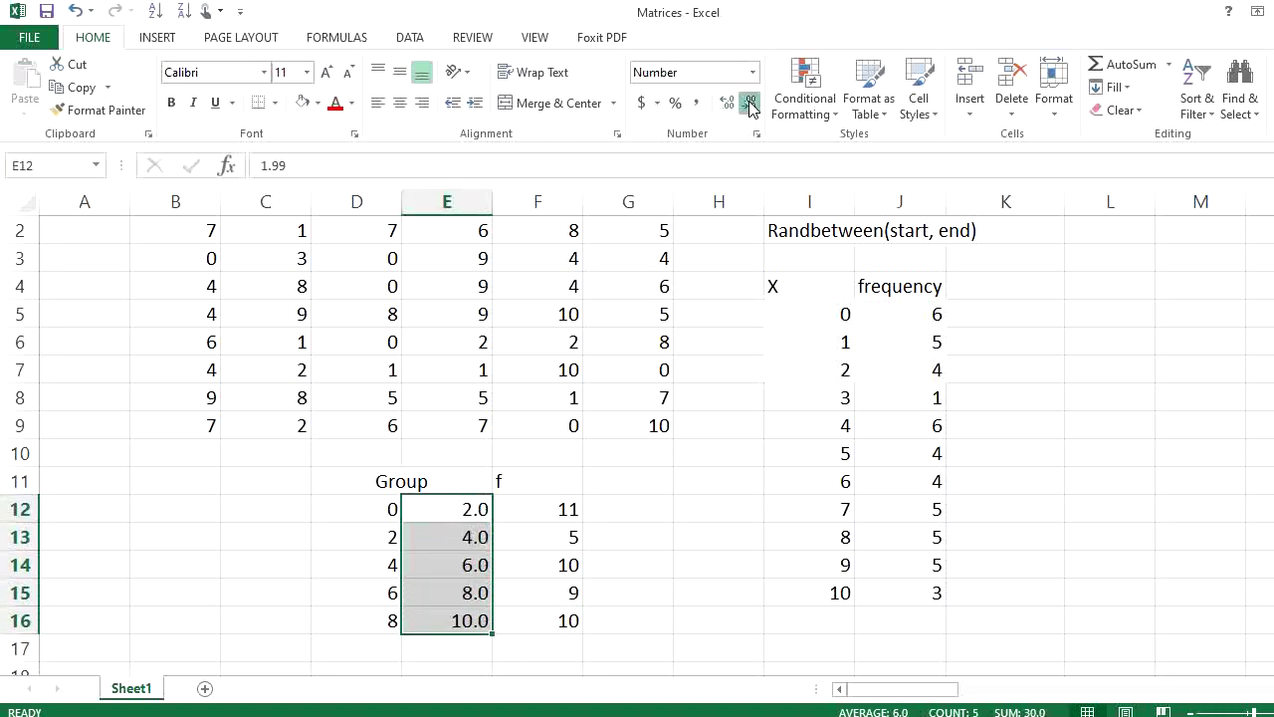
{"action": "left_click", "coordinate": [640, 619]}
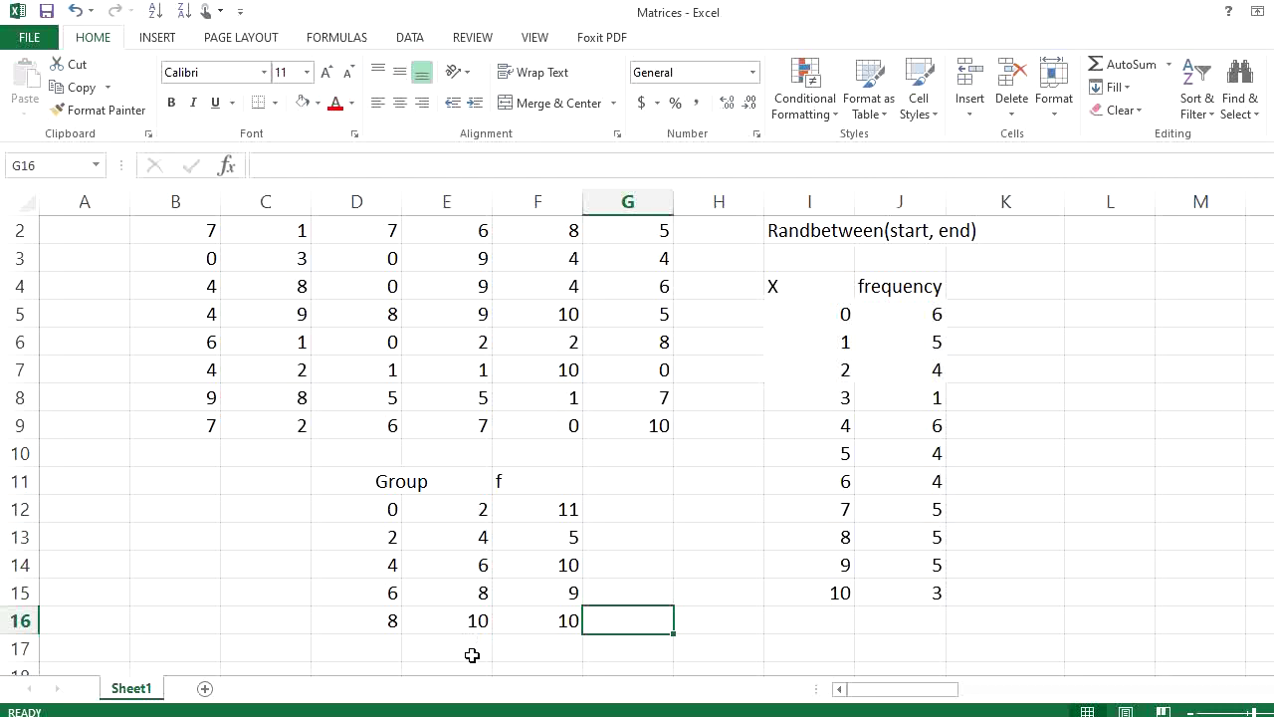
{"action": "left_click", "coordinate": [933, 370]}
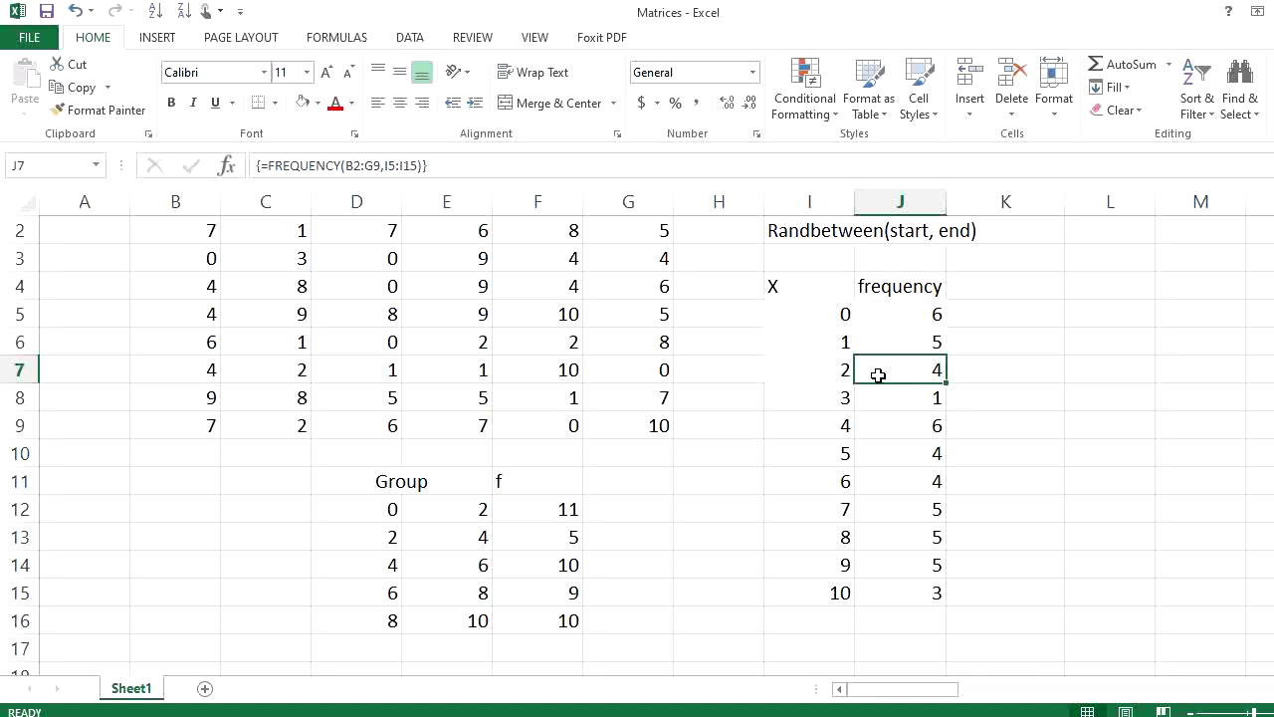
{"action": "left_click", "coordinate": [841, 373]}
{"action": "left_click", "coordinate": [902, 373]}
{"action": "left_click_drag", "start_coordinate": [919, 319], "coordinate": [921, 342]}
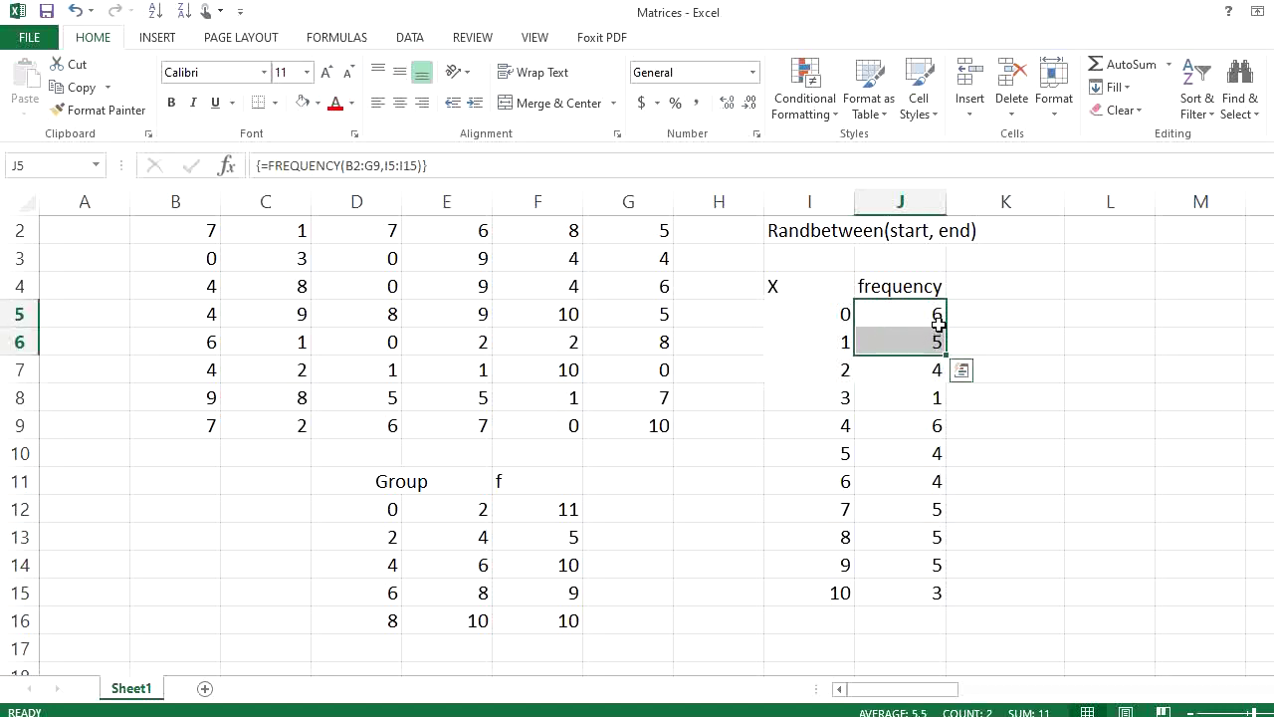
{"action": "left_click", "coordinate": [563, 511]}
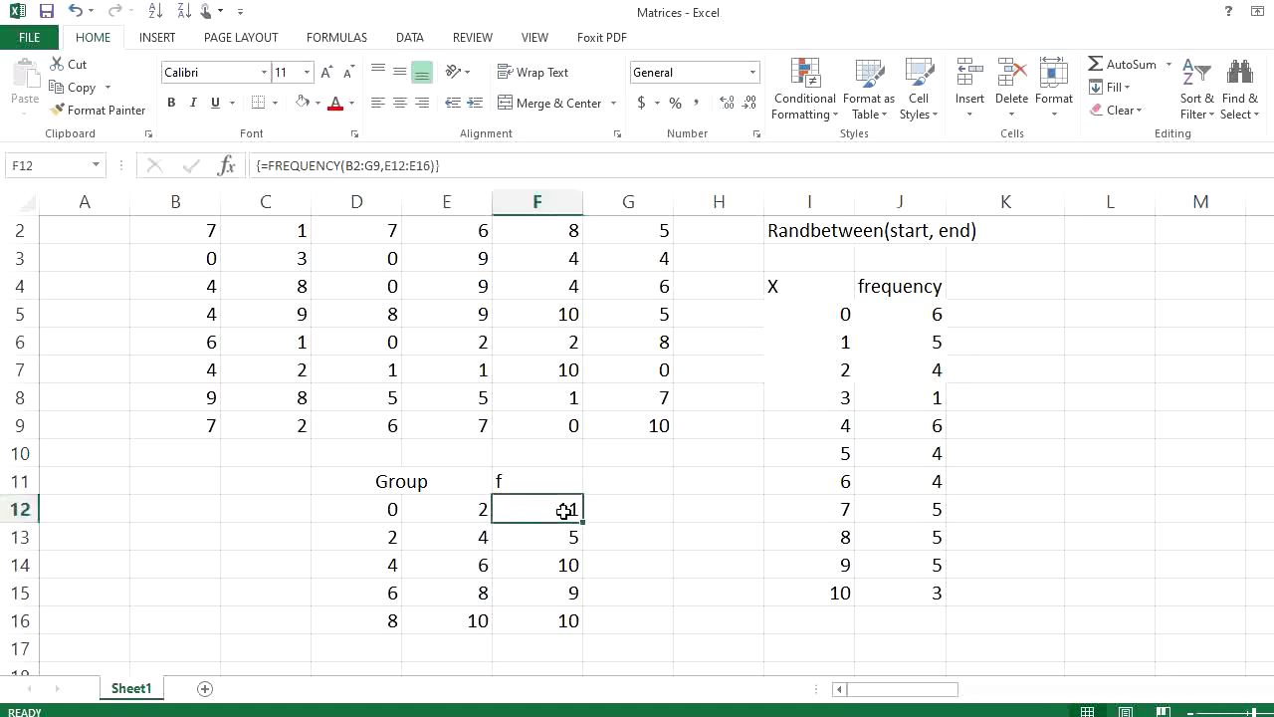
{"action": "left_click", "coordinate": [388, 541]}
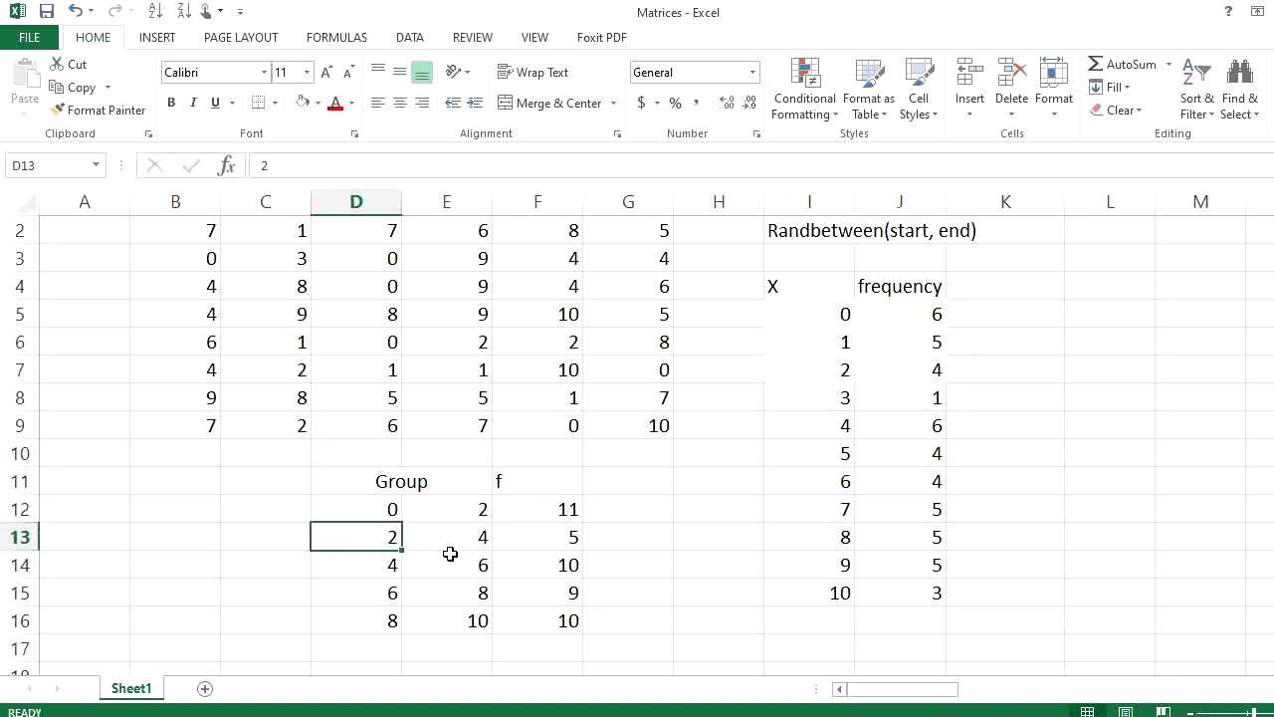
{"action": "left_click", "coordinate": [483, 544]}
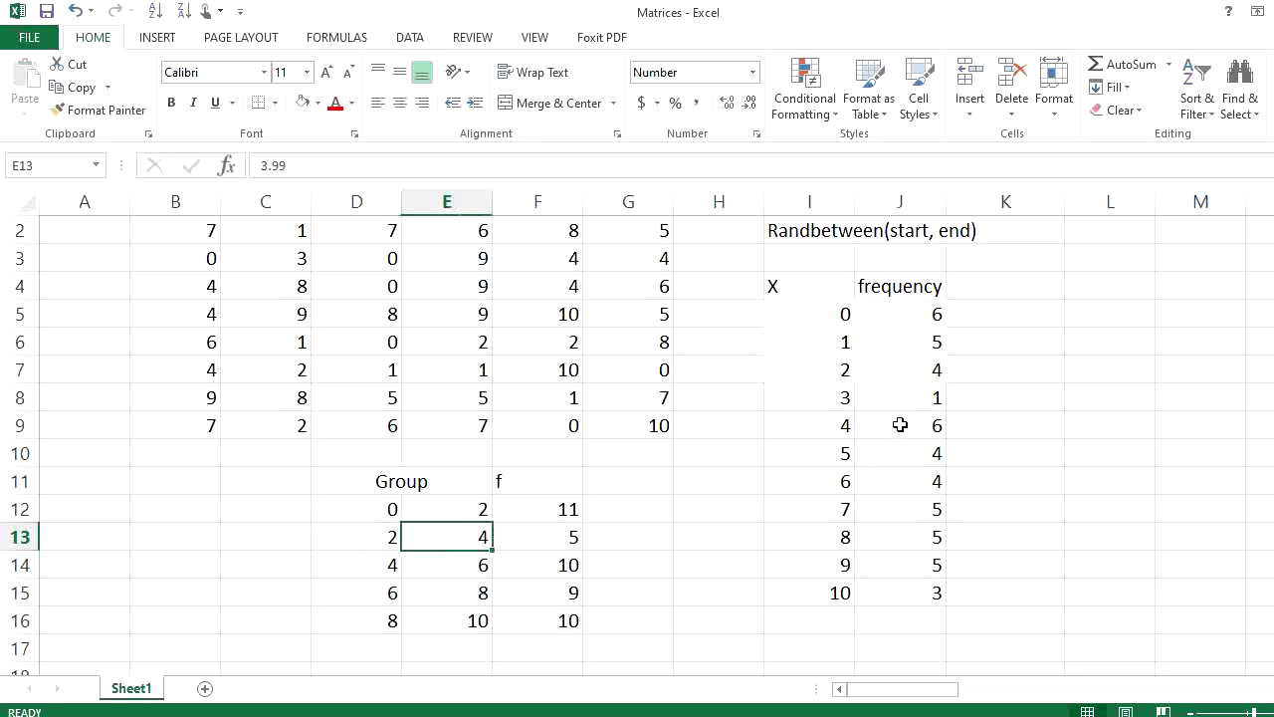
{"action": "left_click_drag", "start_coordinate": [919, 399], "coordinate": [920, 381]}
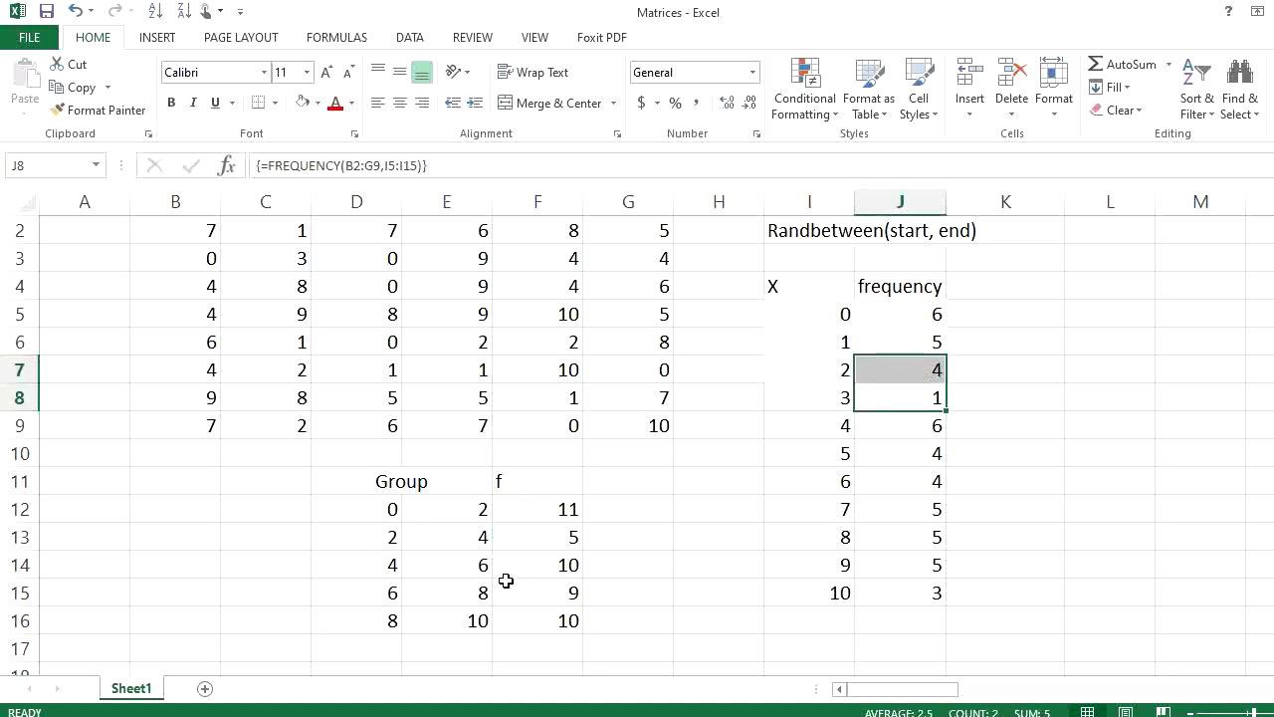
{"action": "left_click", "coordinate": [547, 531]}
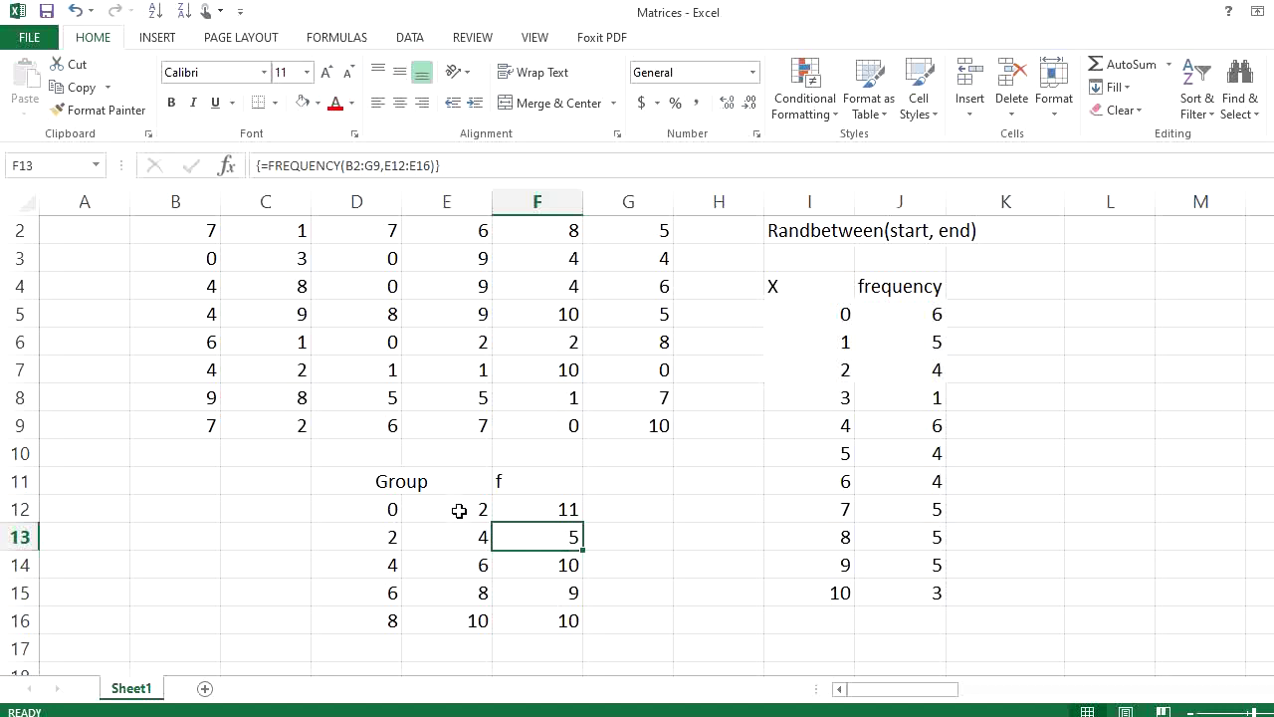
{"action": "left_click", "coordinate": [467, 511]}
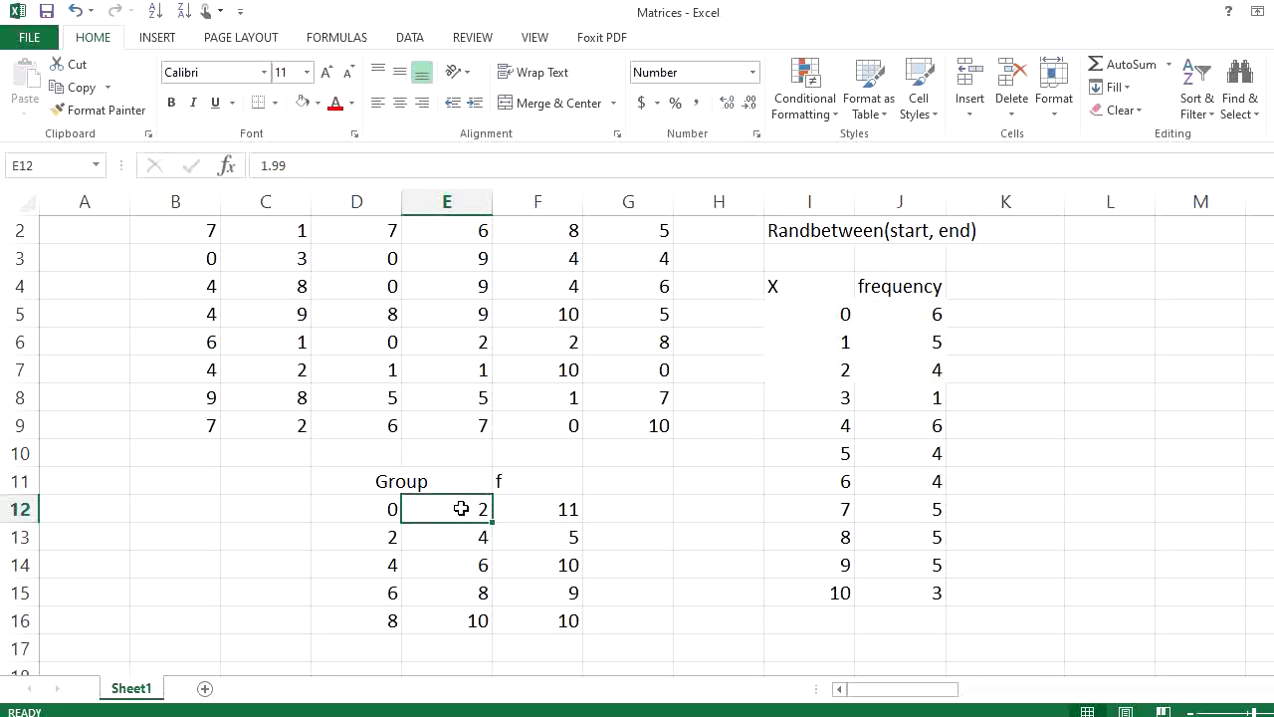
{"action": "left_click_drag", "start_coordinate": [461, 509], "coordinate": [471, 610]}
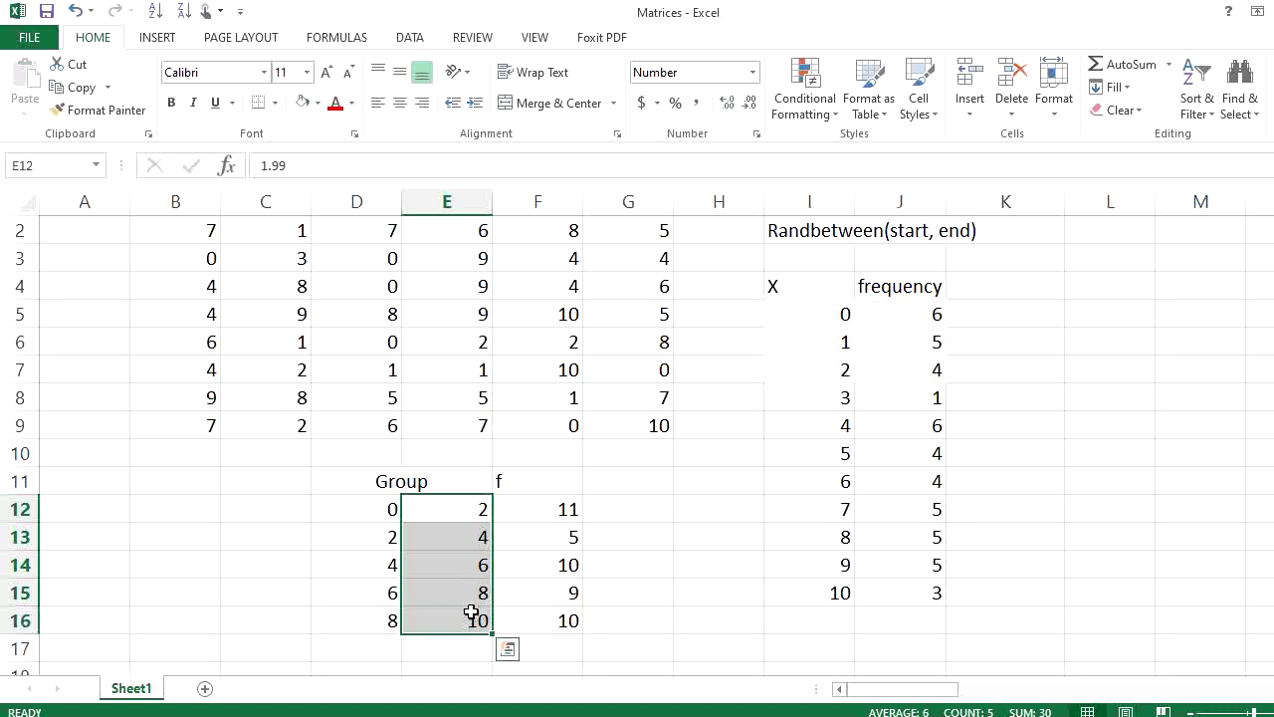
{"action": "left_click", "coordinate": [652, 600]}
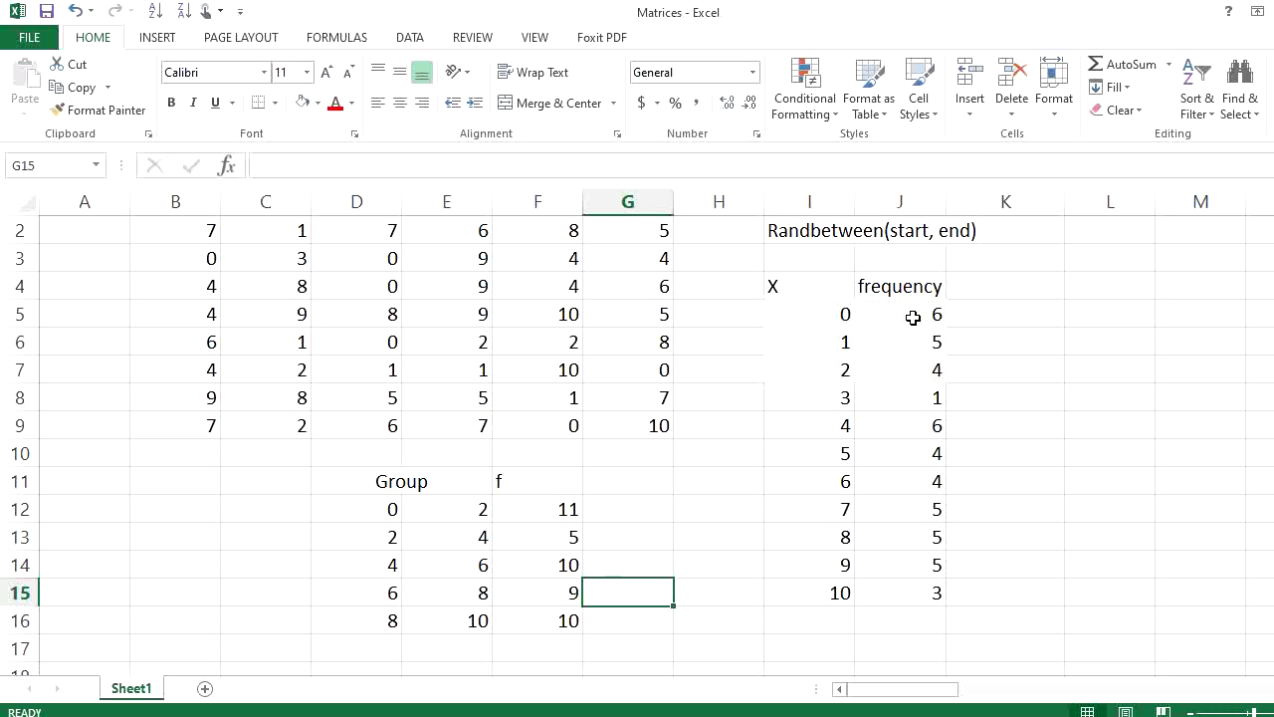
Enter the title 'Discrete frequency distribution' in cell I3.
{"action": "left_click", "coordinate": [823, 259]}
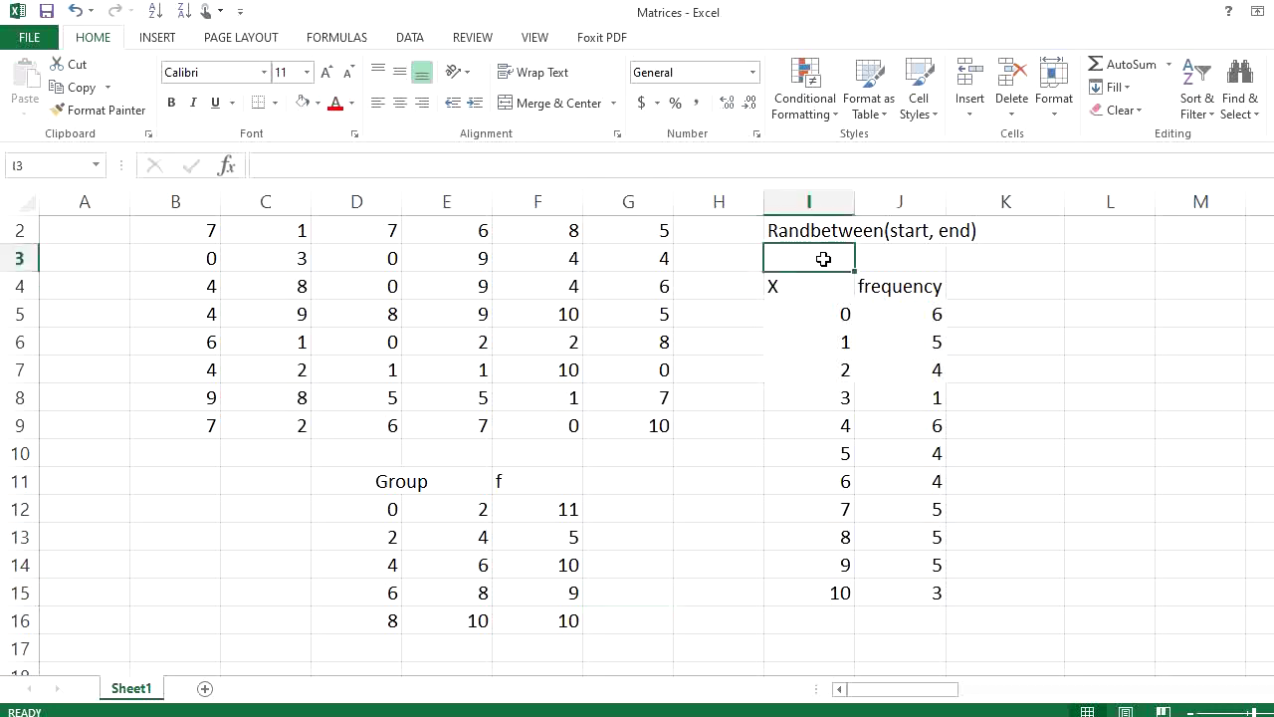
{"action": "type", "text": "Di"}
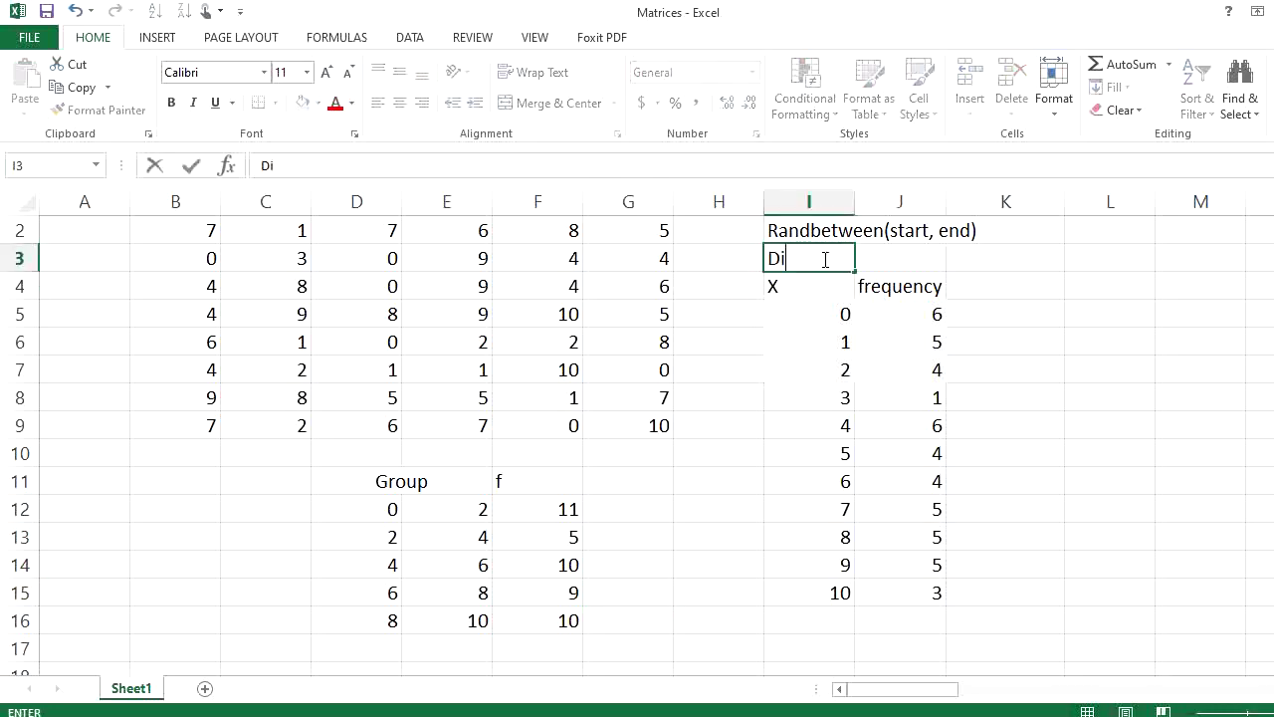
{"action": "type", "text": "screte"}
{"action": "type", "text": " frequ"}
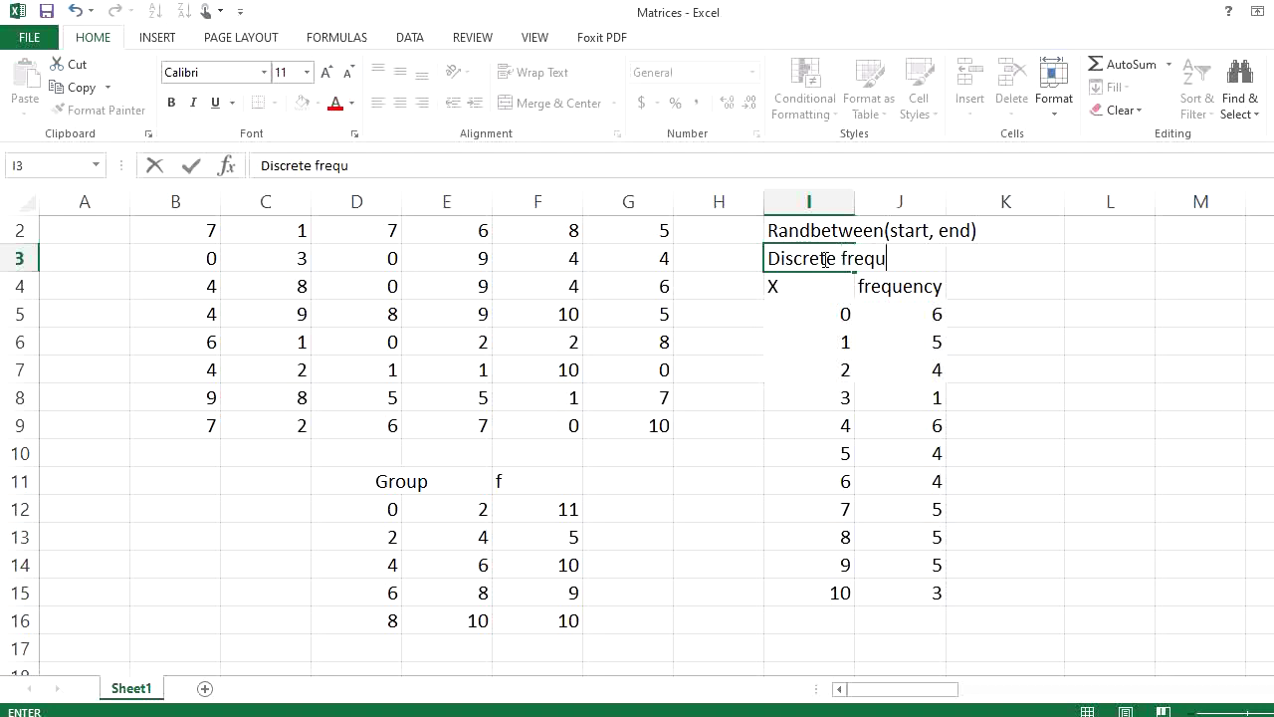
{"action": "type", "text": "ency"}
{"action": "type", "text": " distr"}
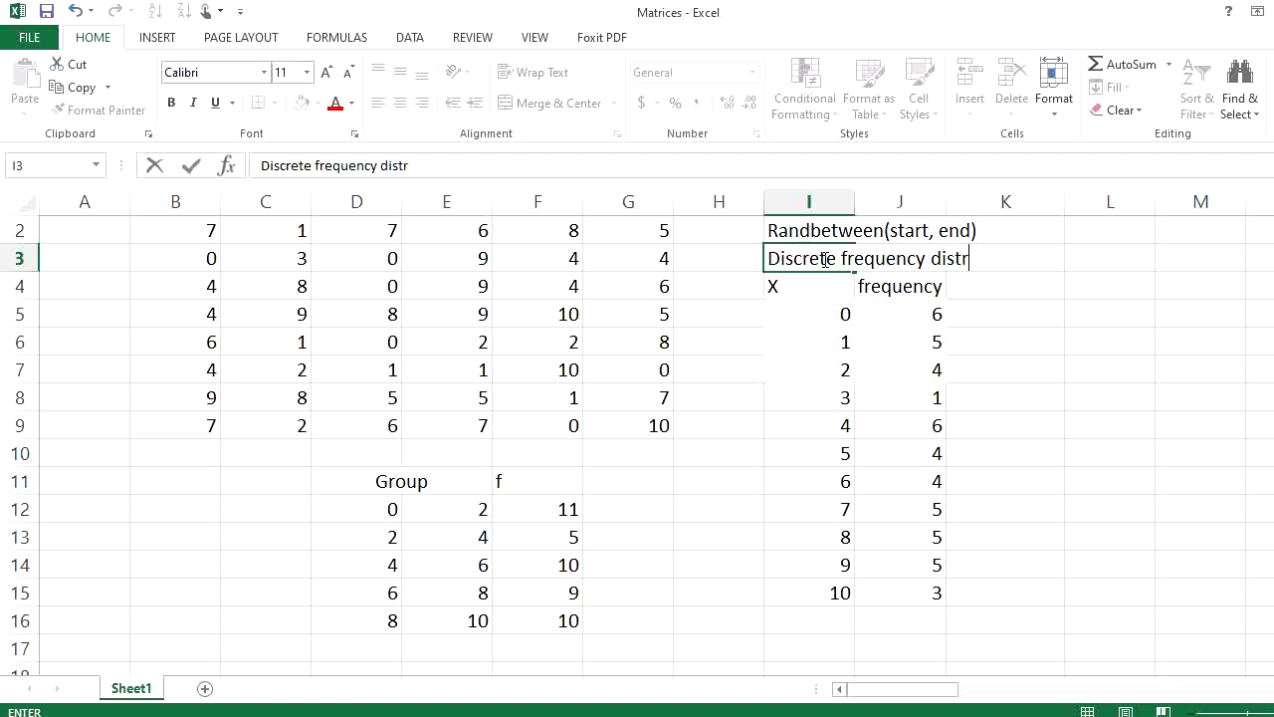
{"action": "type", "text": "ibution"}
{"action": "key", "text": "Return"}
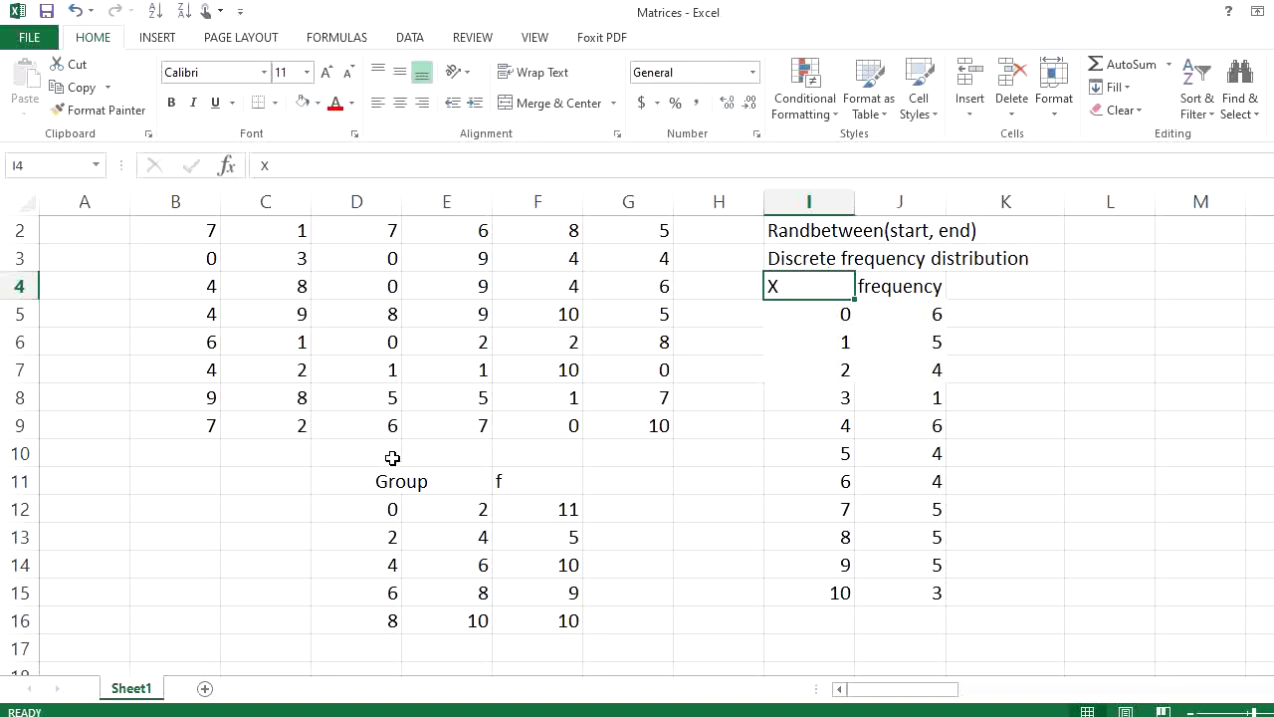
Enter the heading 'Grouped Data' in cell D10 above the grouped table.
{"action": "left_click", "coordinate": [389, 454]}
{"action": "type", "text": "G"}
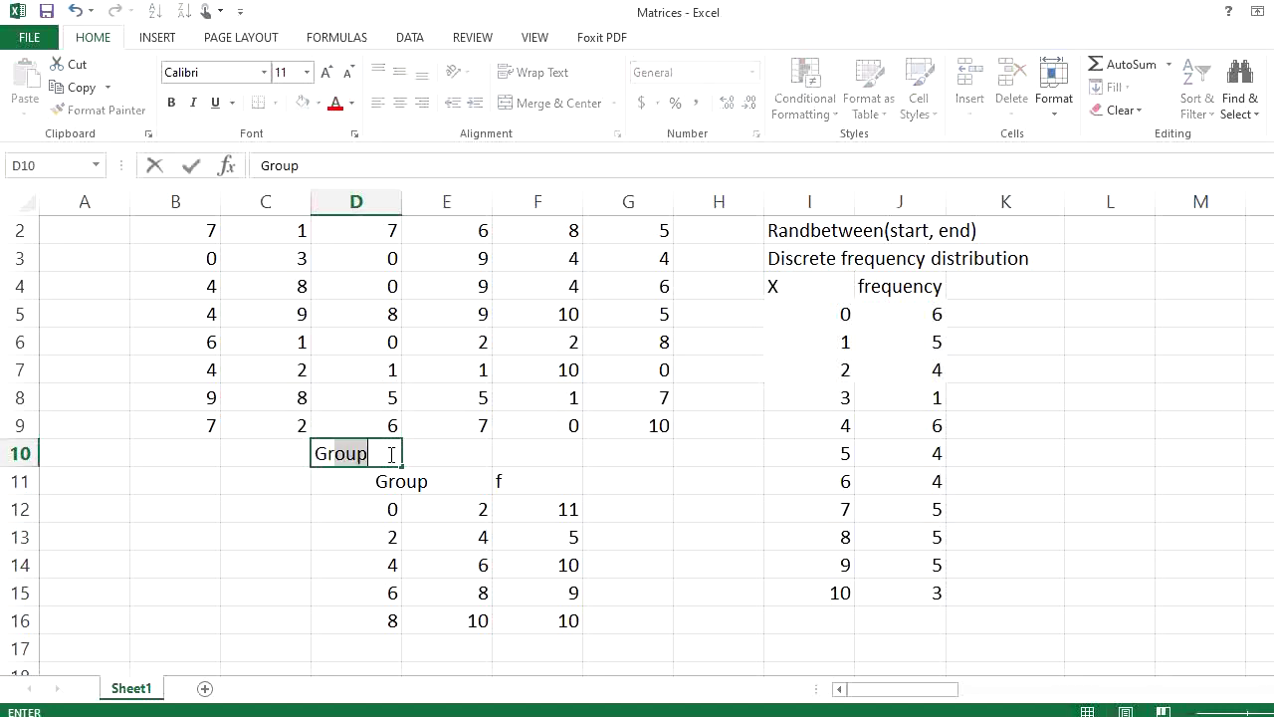
{"action": "type", "text": "rouped"}
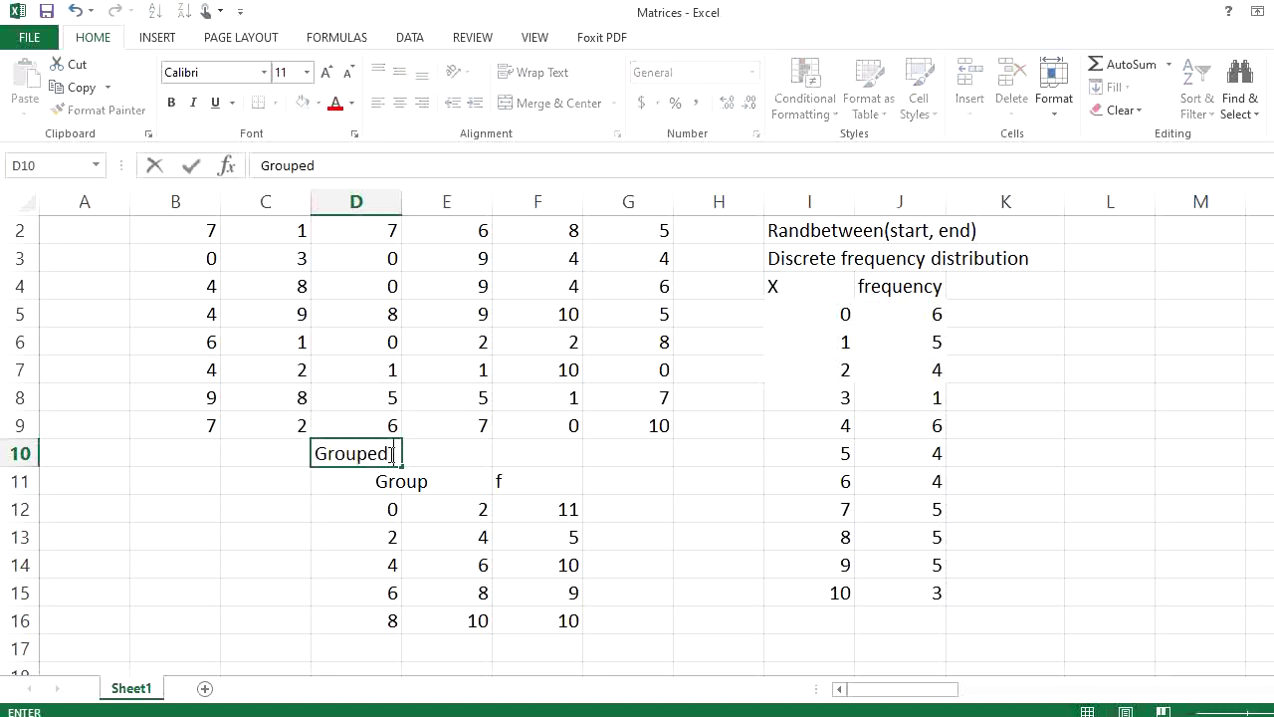
{"action": "type", "text": " Data"}
{"action": "key", "text": "Return"}
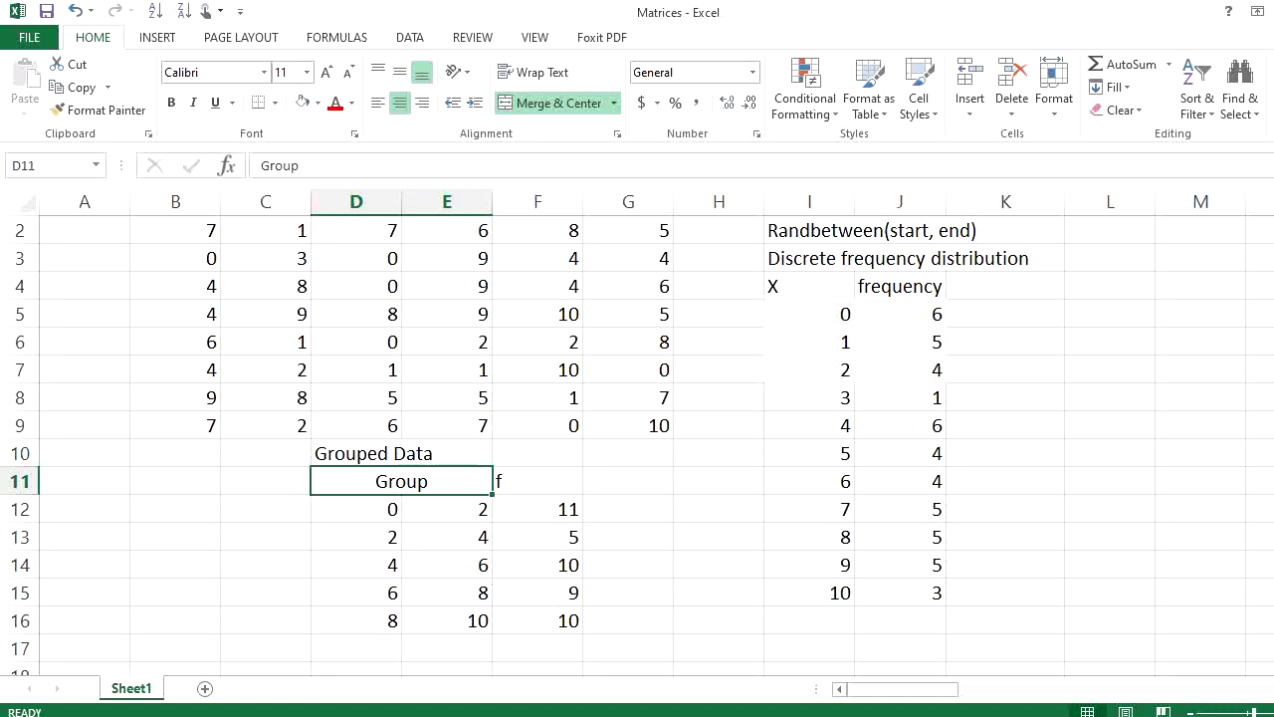
{"action": "left_click", "coordinate": [1160, 716]}
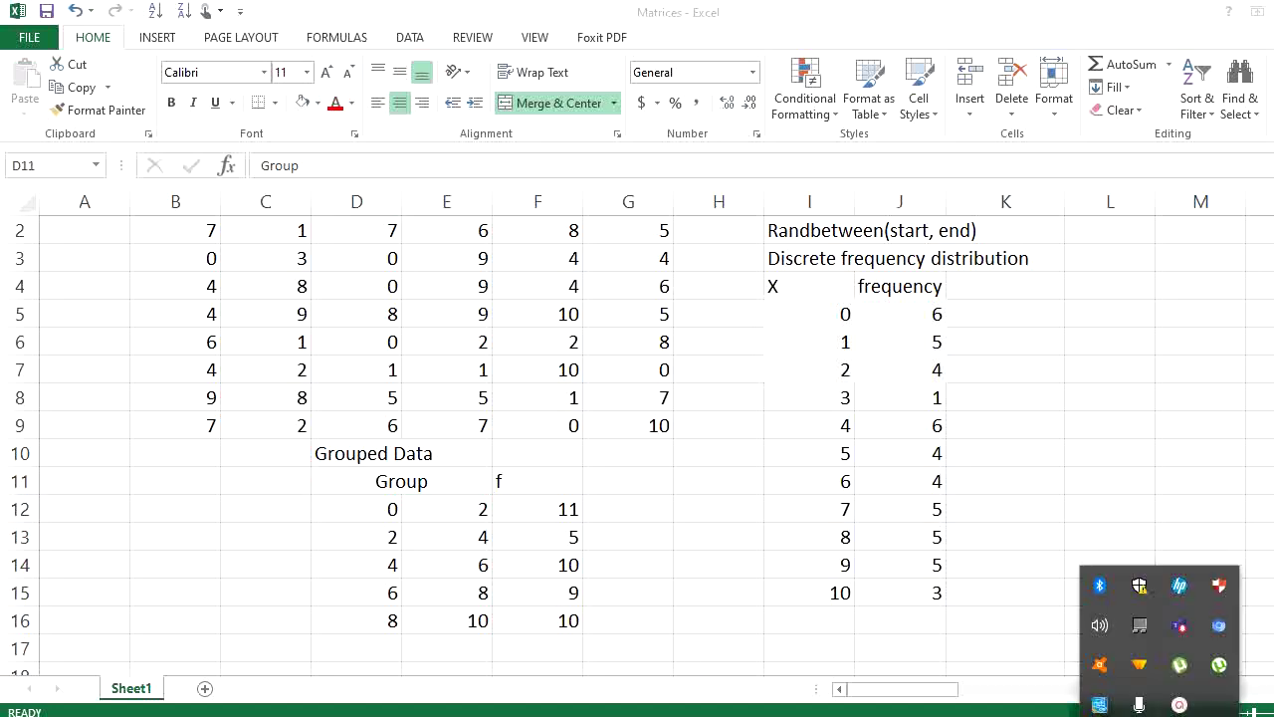
{"action": "left_click", "coordinate": [1180, 705]}
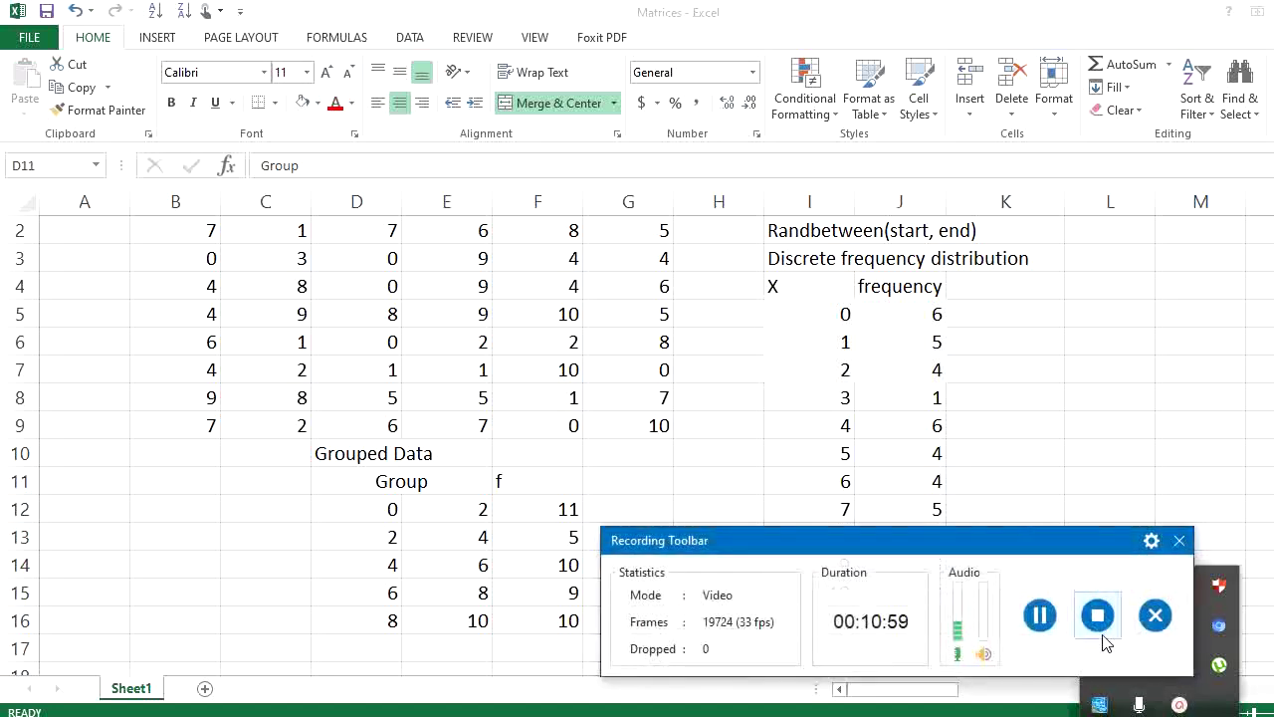